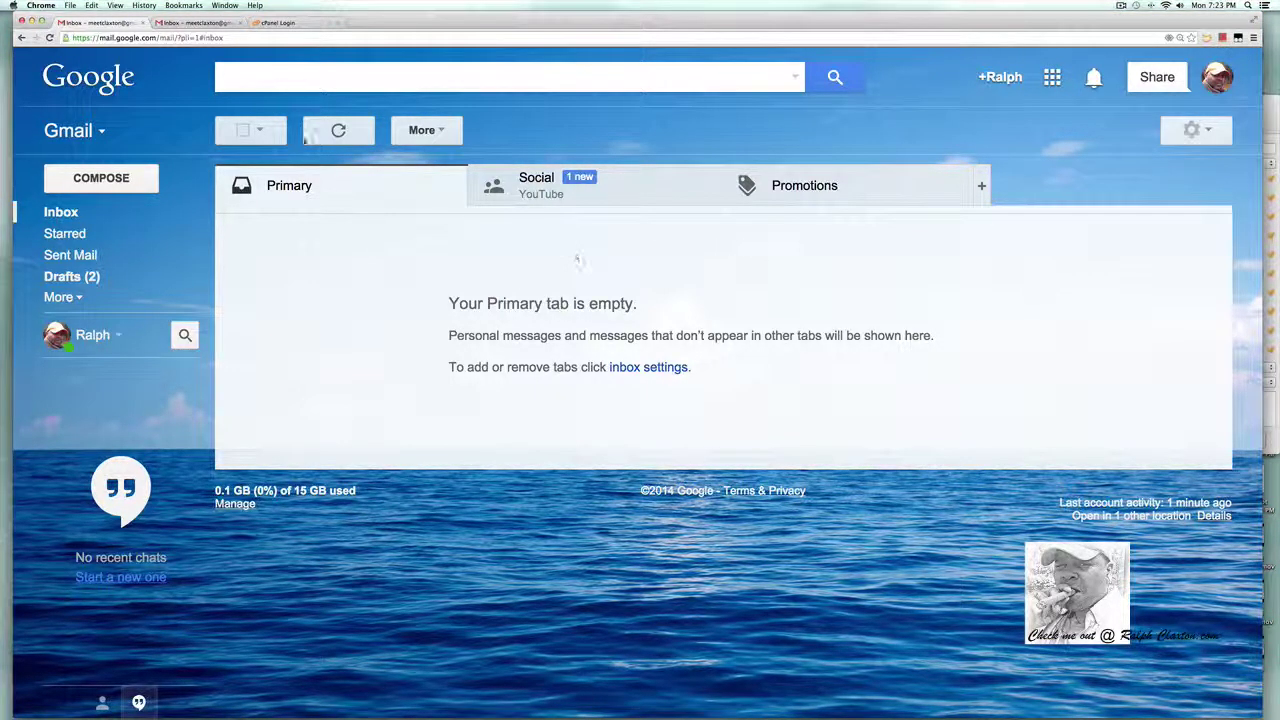
Type a sample address into Gmail's search box, select its name part, and switch to the cPanel login tab.
{"action": "left_click", "coordinate": [309, 76]}
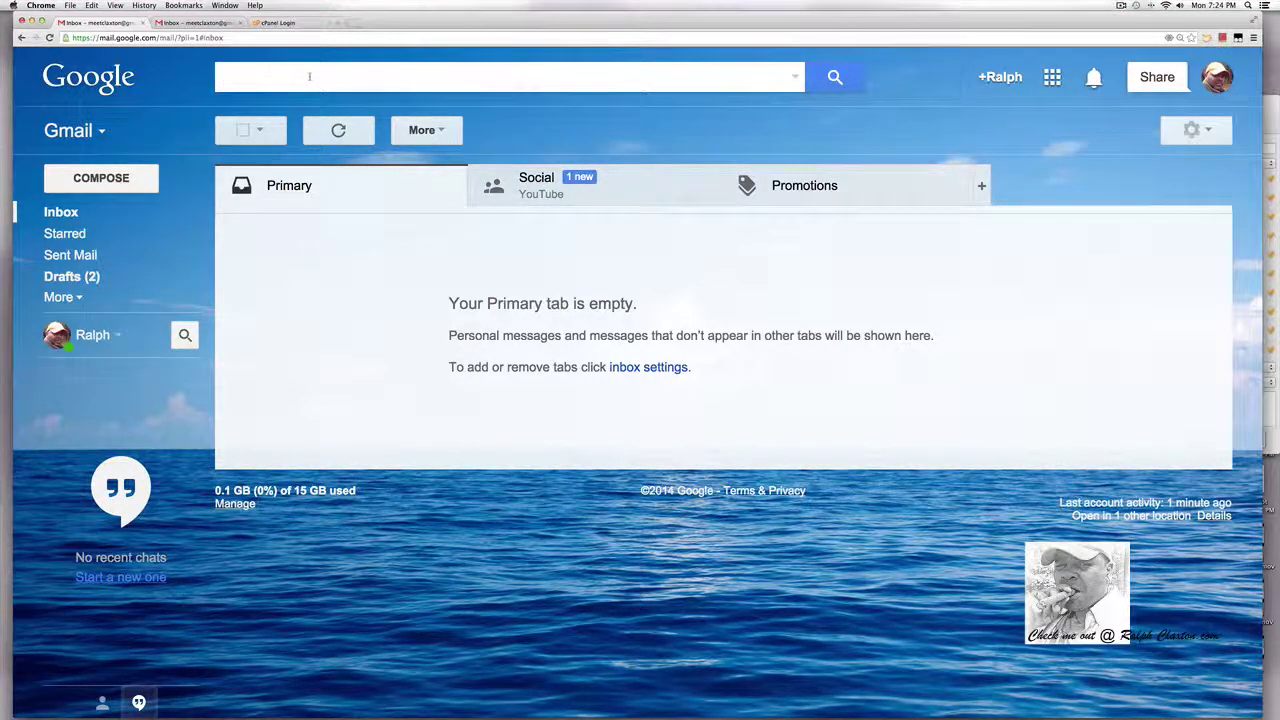
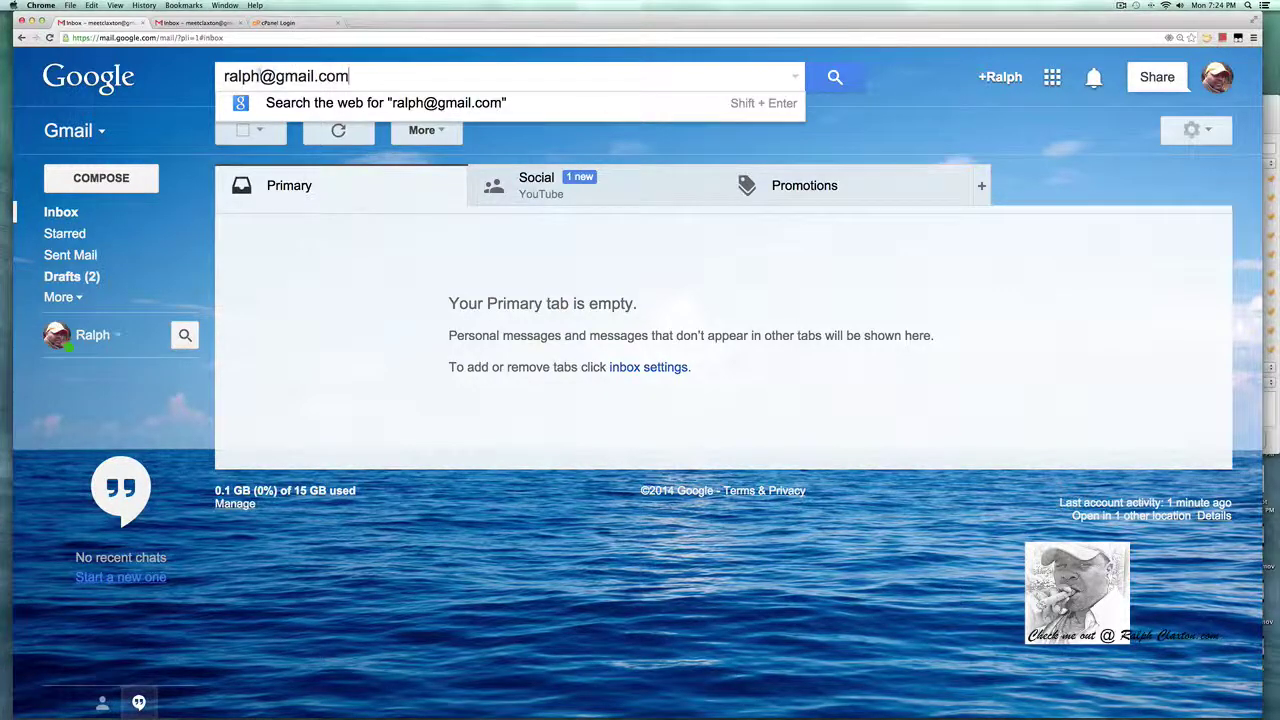
{"action": "double_click", "coordinate": [242, 76]}
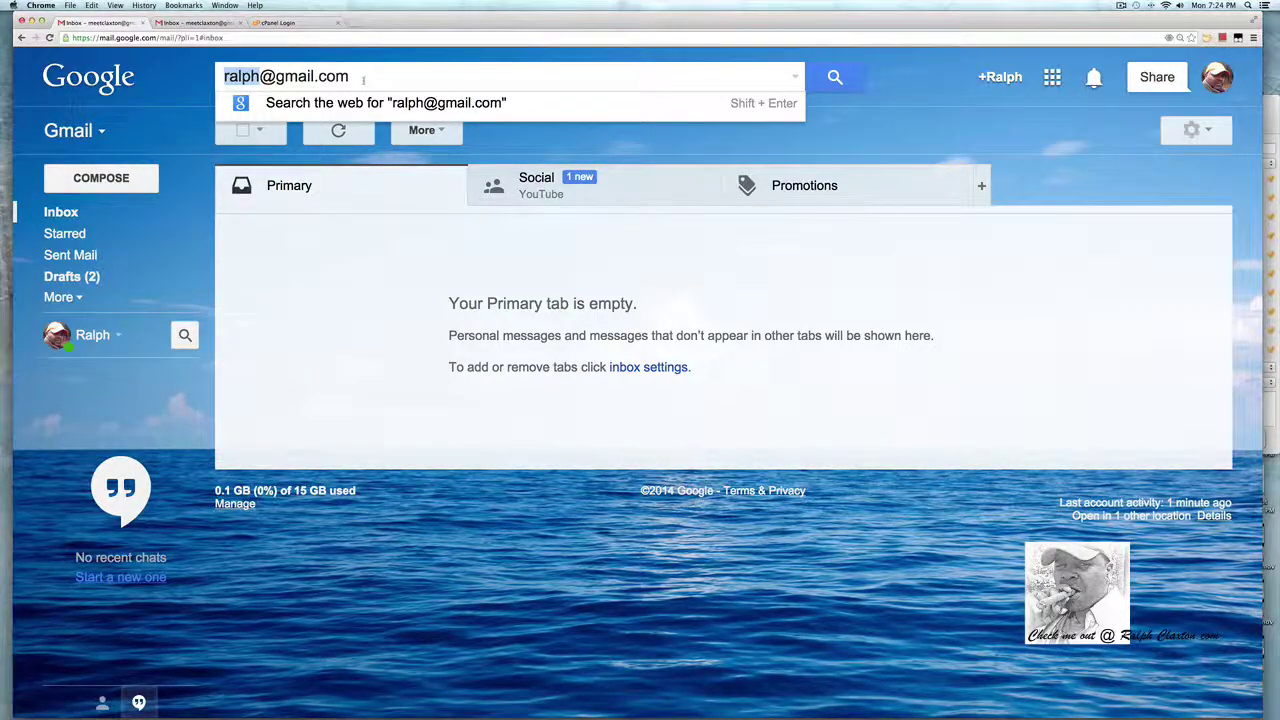
{"action": "left_click", "coordinate": [284, 22]}
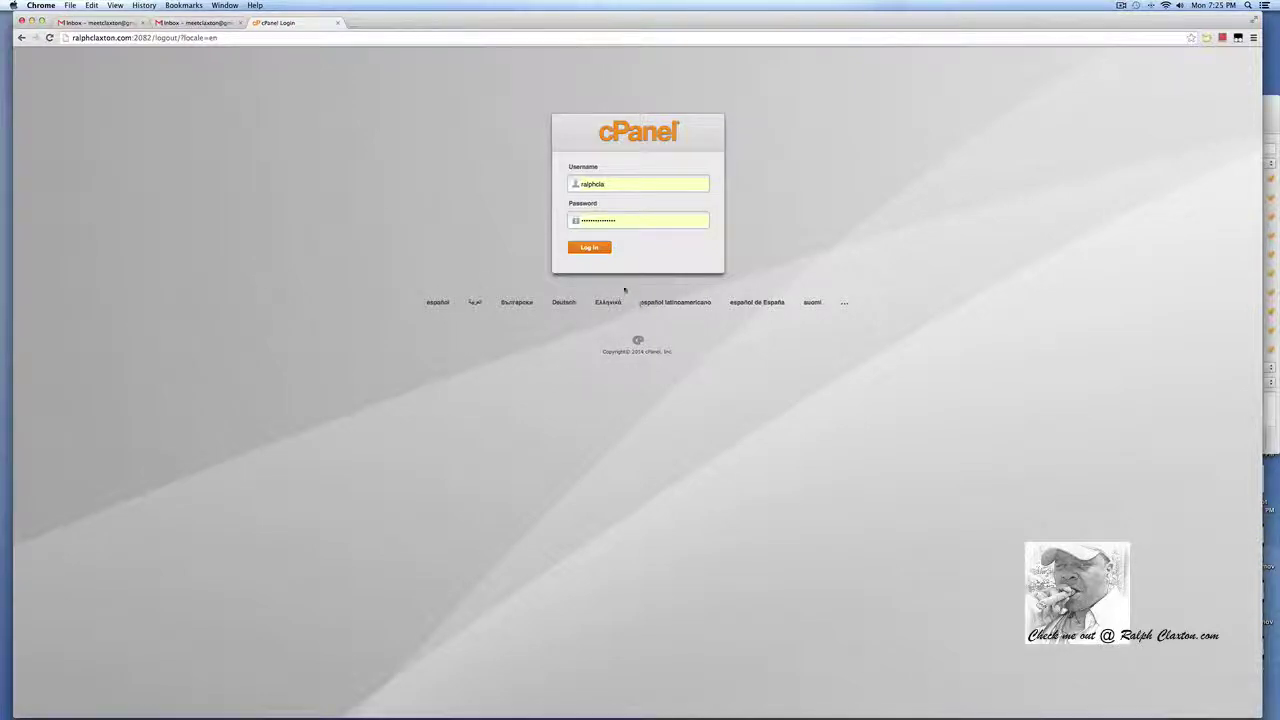
Log in to cPanel and go to Email Accounts in the Mail section.
{"action": "left_click", "coordinate": [585, 249]}
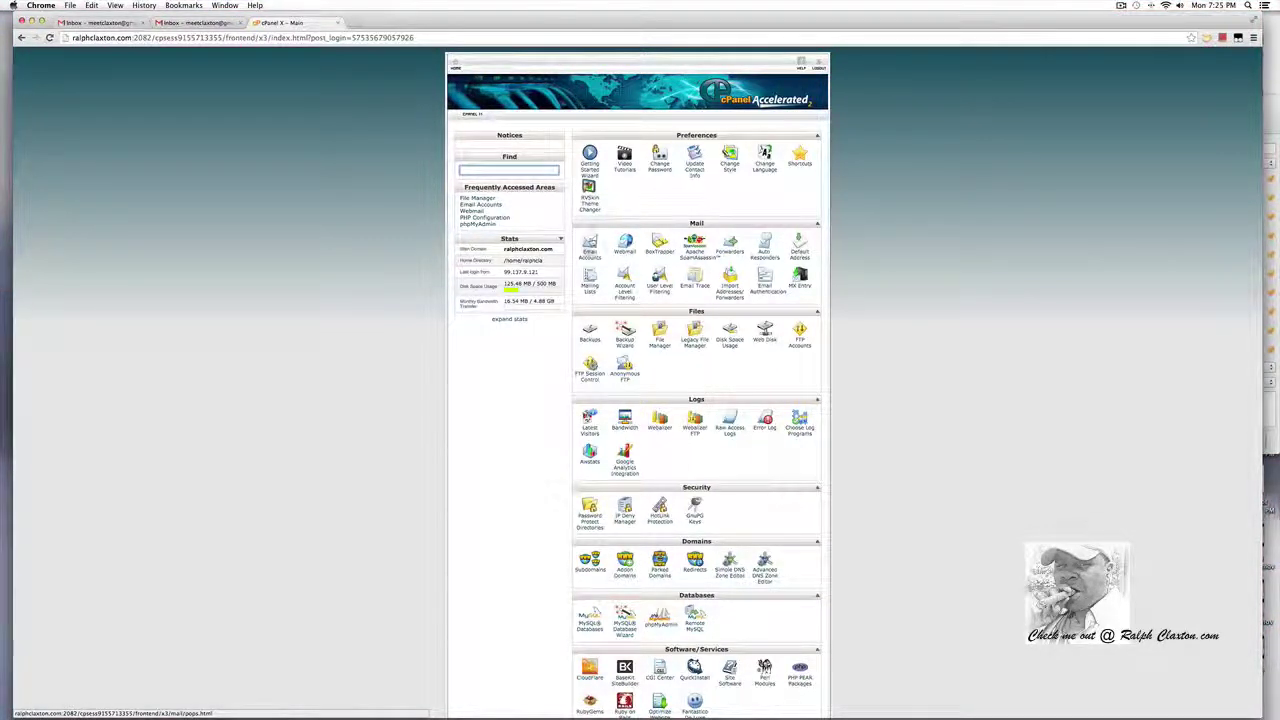
{"action": "left_click", "coordinate": [589, 248]}
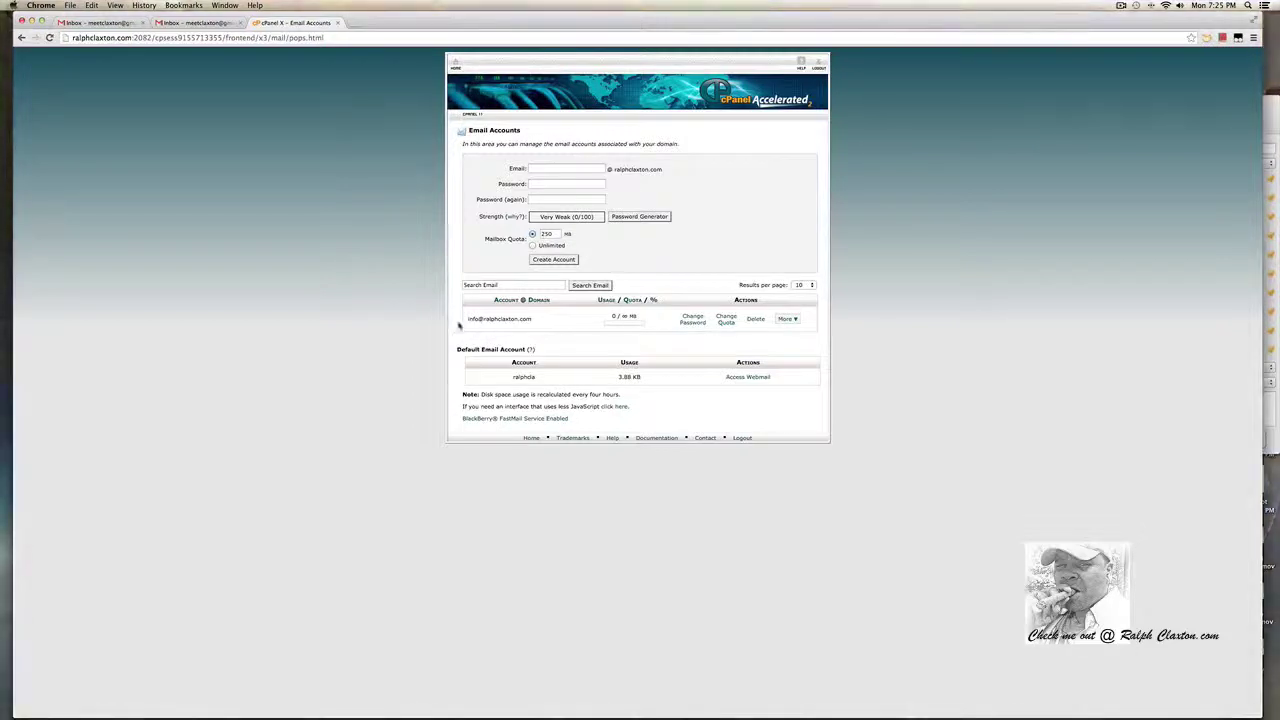
Create the 'contact' mailbox with a confirmed password and Unlimited quota.
{"action": "left_click_drag", "start_coordinate": [538, 322], "coordinate": [457, 346]}
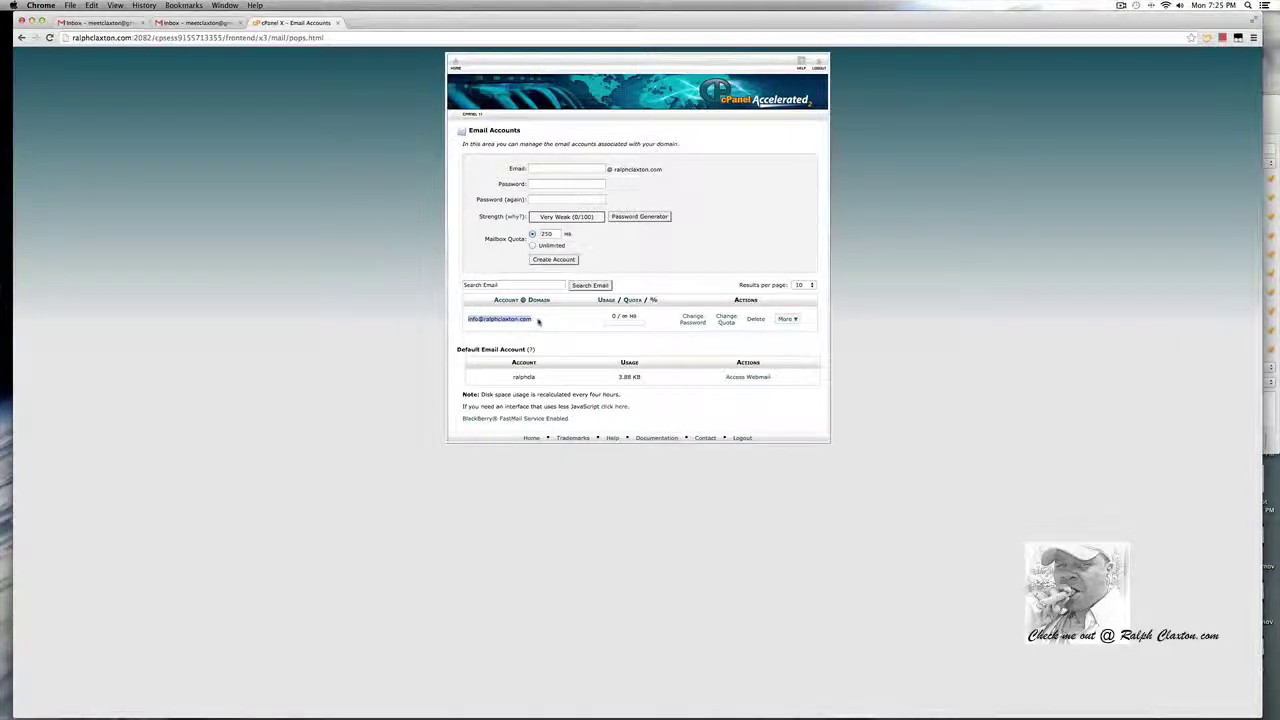
{"action": "left_click", "coordinate": [536, 168]}
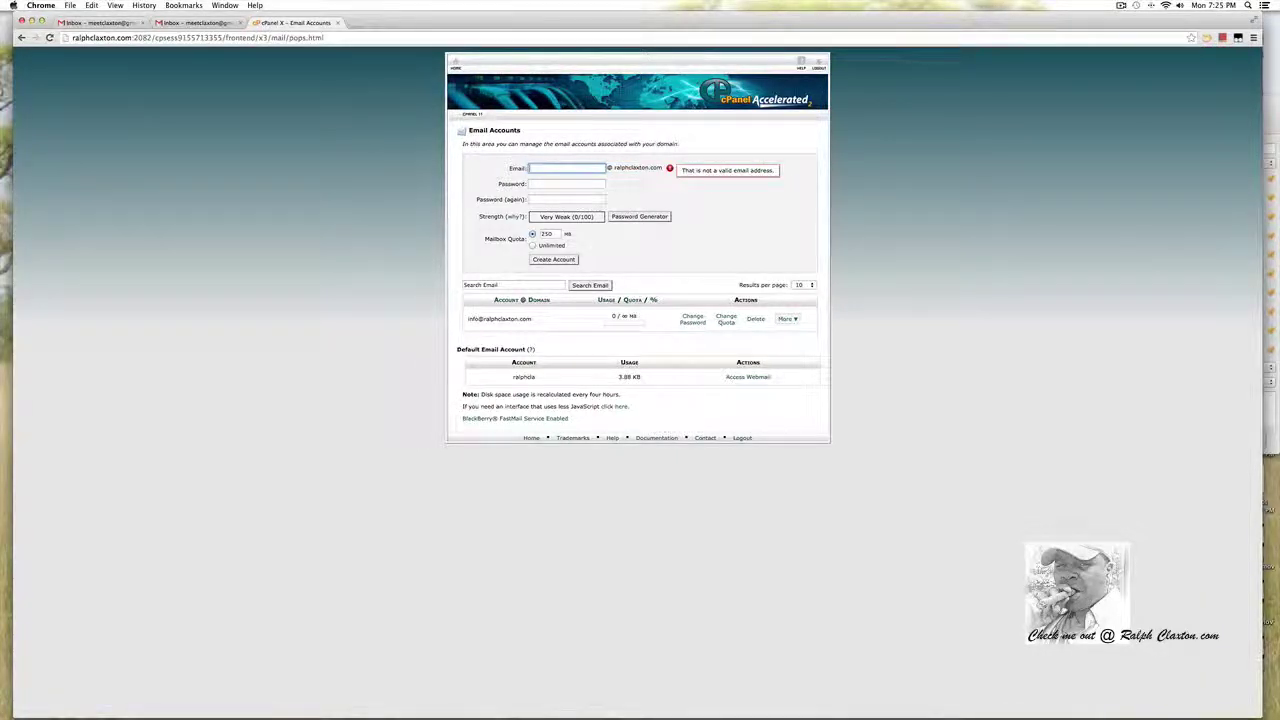
{"action": "type", "text": "contact"}
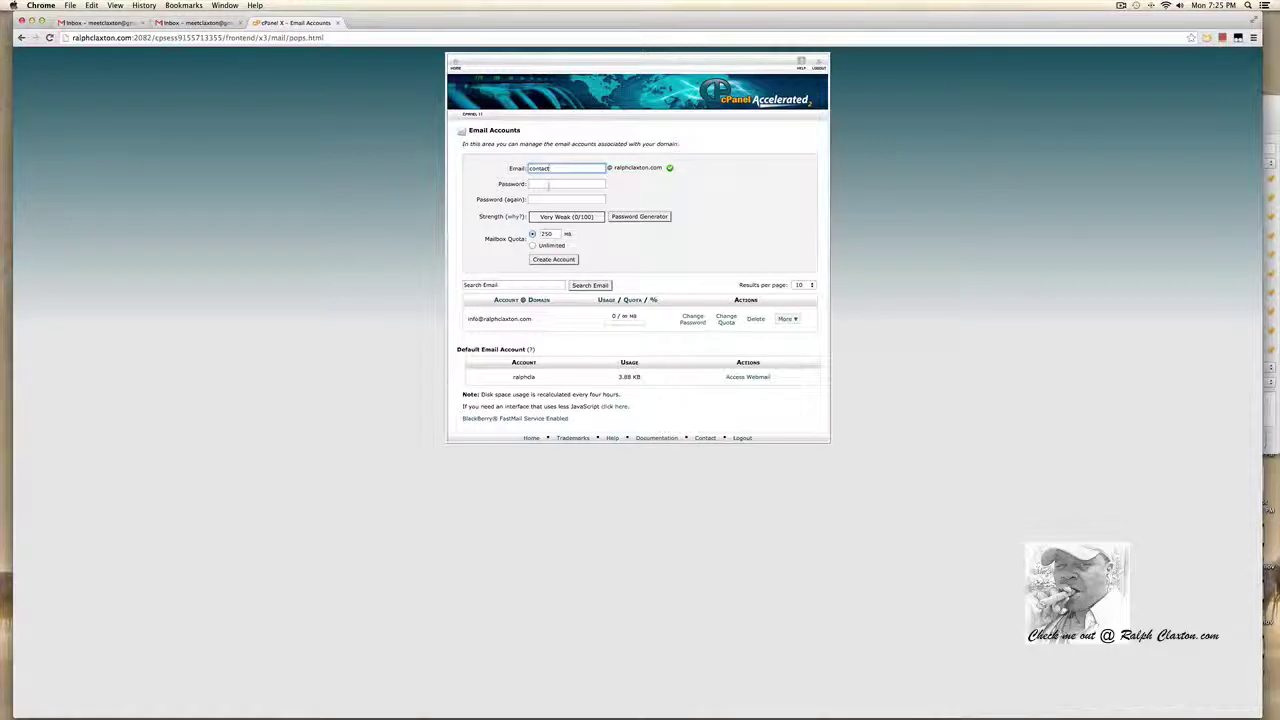
{"action": "left_click", "coordinate": [549, 184]}
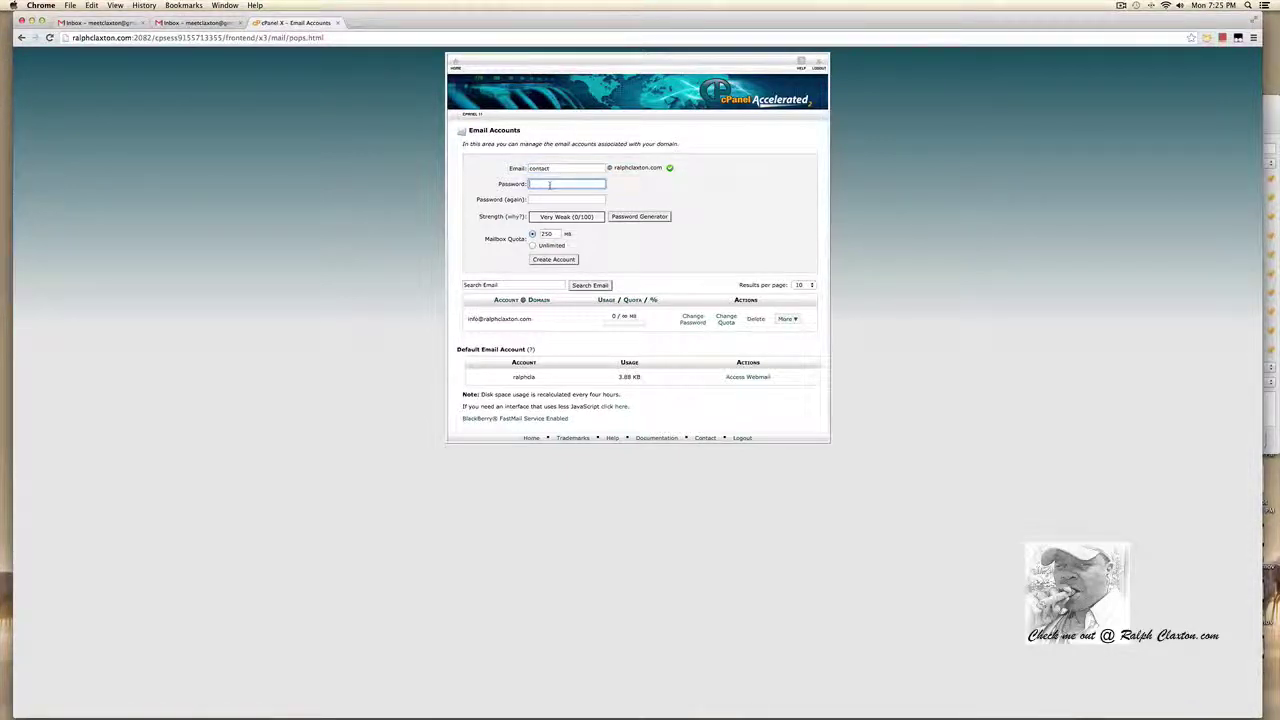
{"action": "type", "text": "••••••••"}
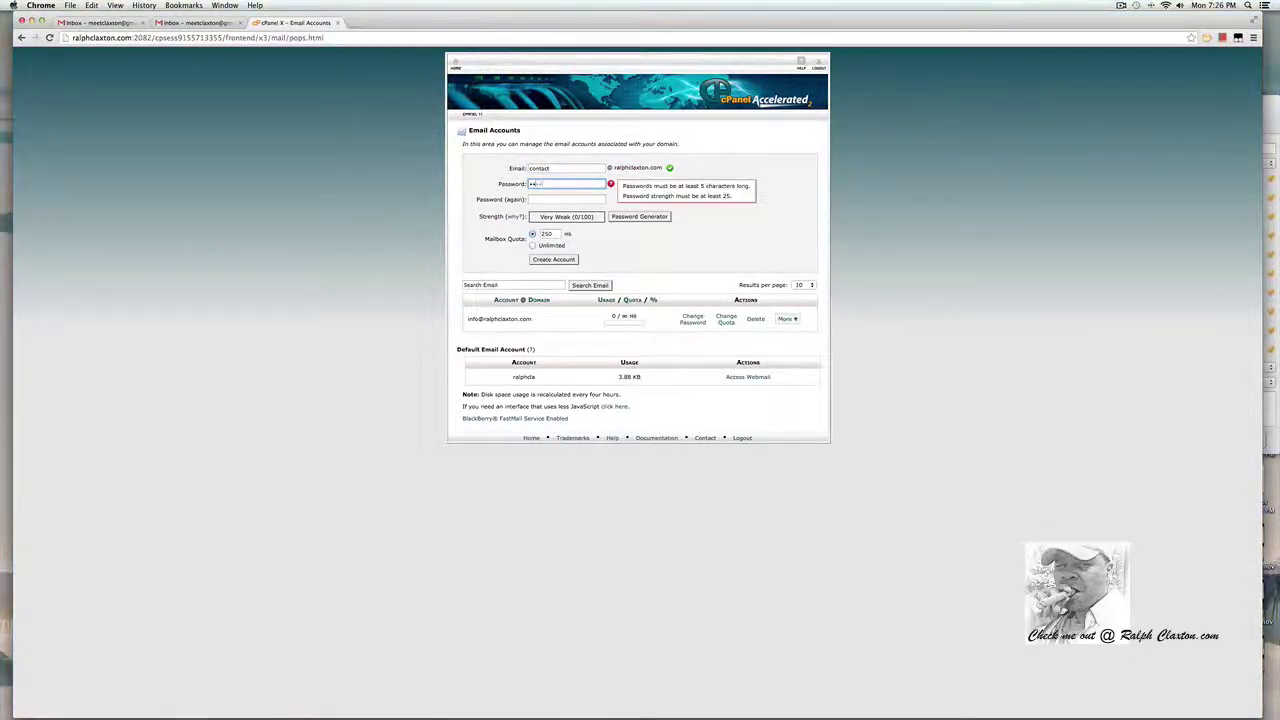
{"action": "key", "text": "Tab"}
{"action": "type", "text": "••"}
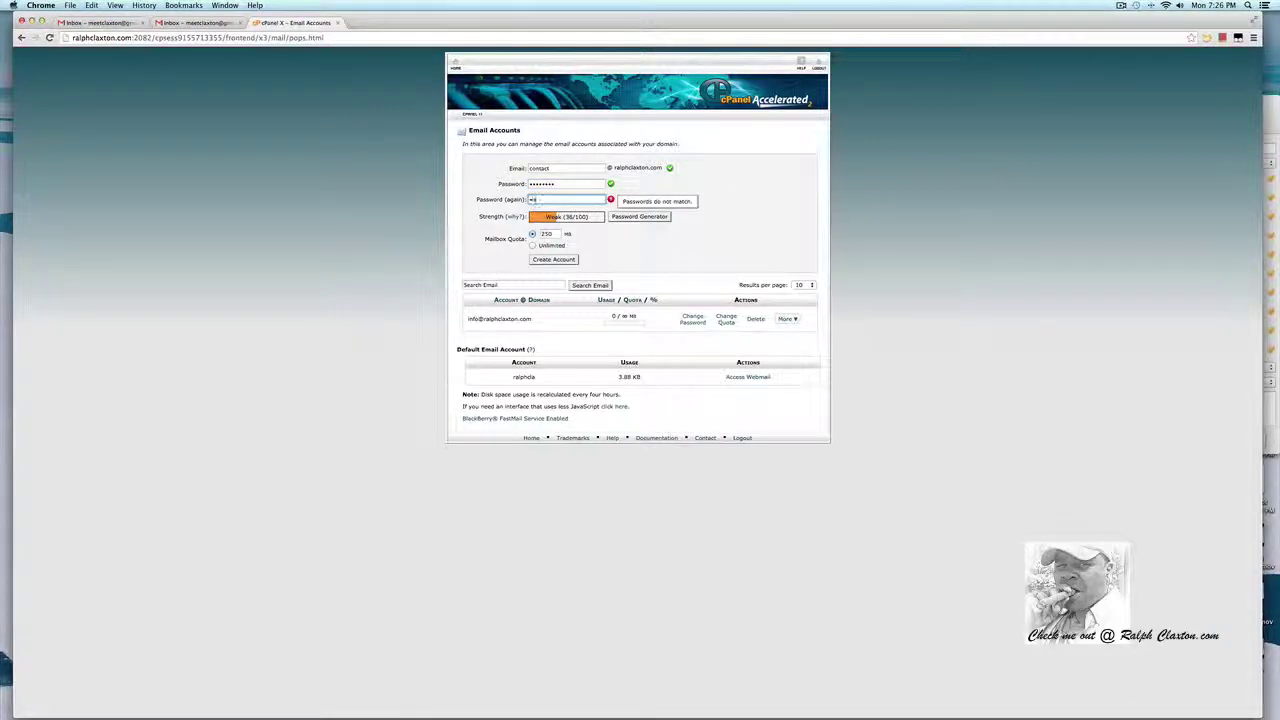
{"action": "type", "text": "••••••"}
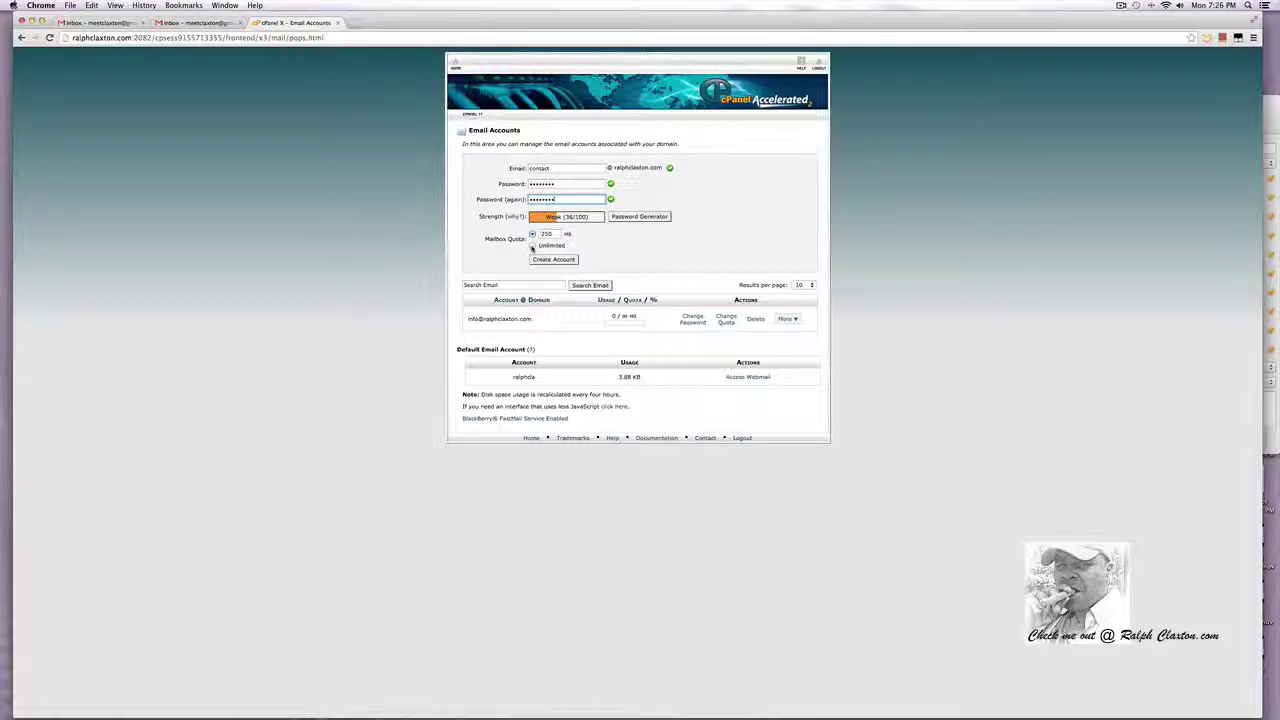
{"action": "left_click", "coordinate": [533, 246]}
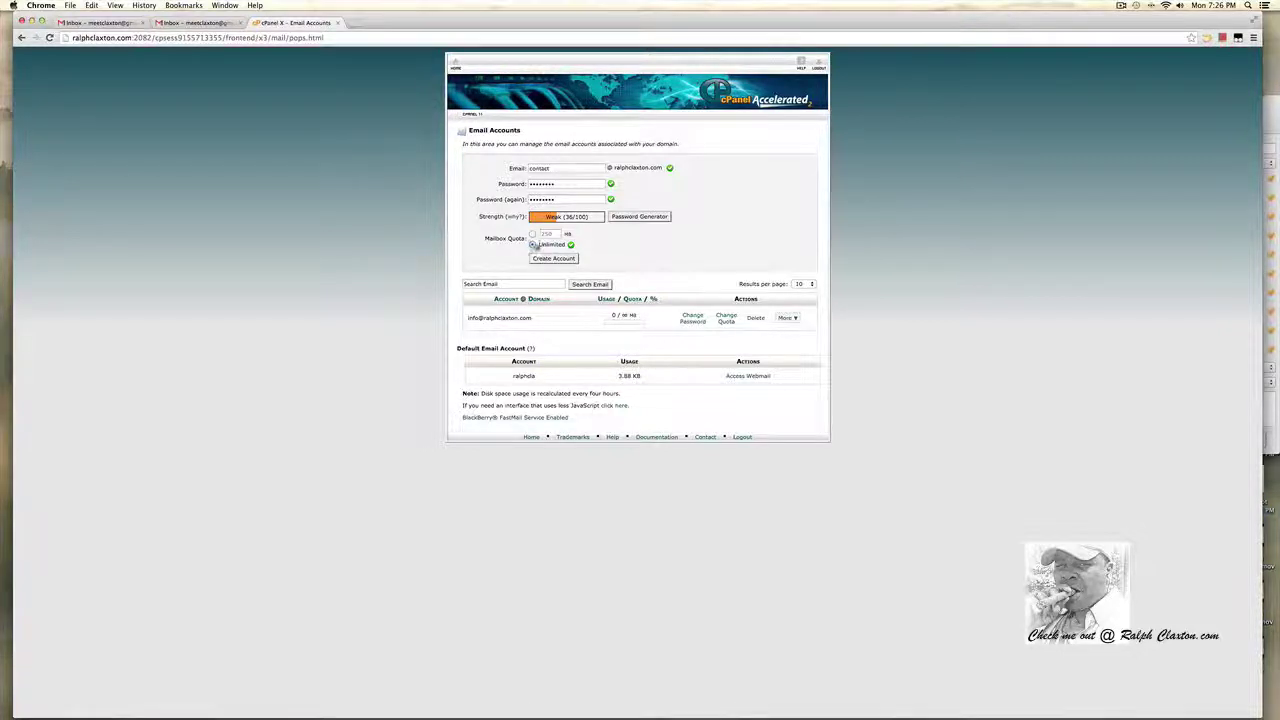
{"action": "left_click", "coordinate": [540, 260]}
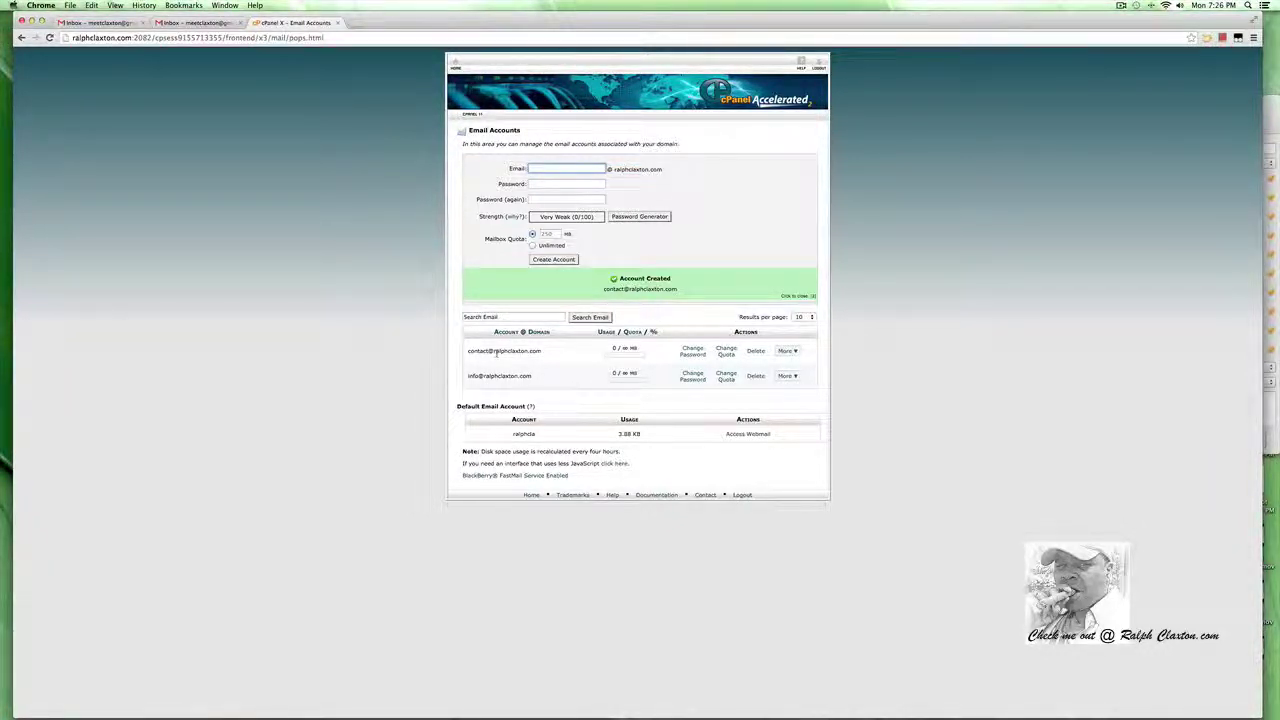
Open the contact account's webmail in Horde, see its empty inbox, and return to Gmail.
{"action": "left_click", "coordinate": [787, 351]}
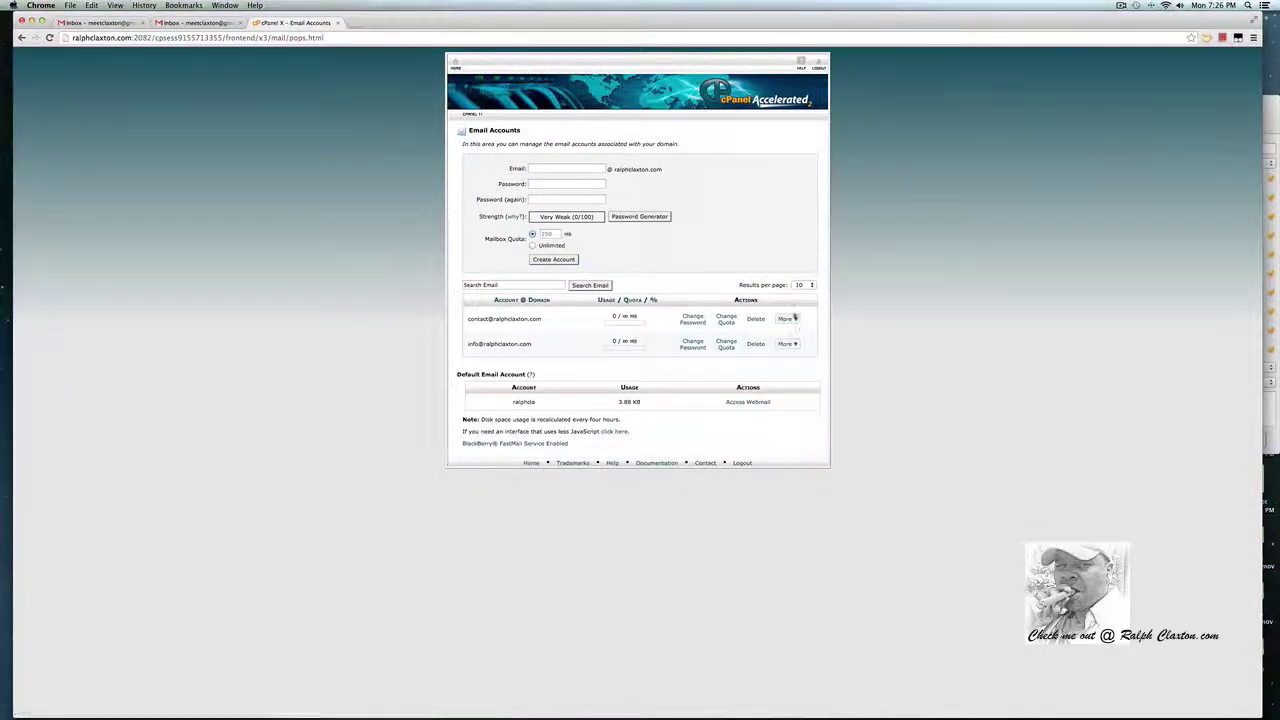
{"action": "left_click", "coordinate": [786, 321]}
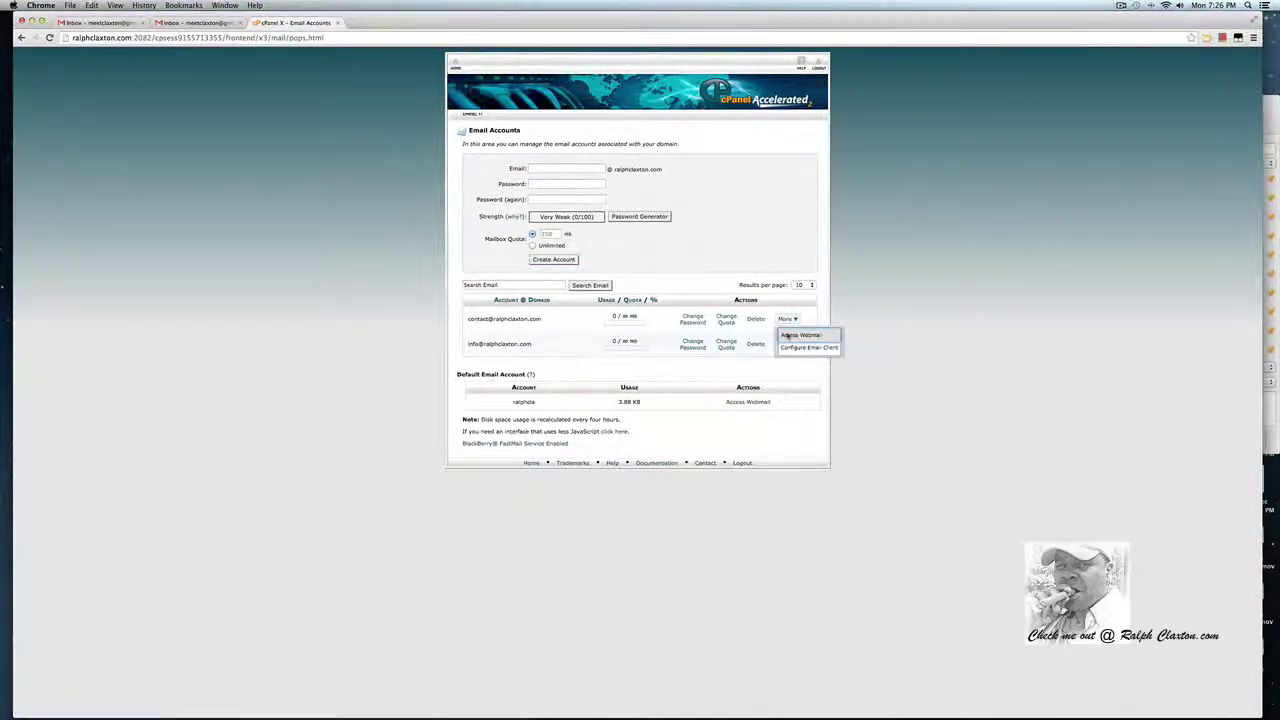
{"action": "left_click", "coordinate": [787, 336]}
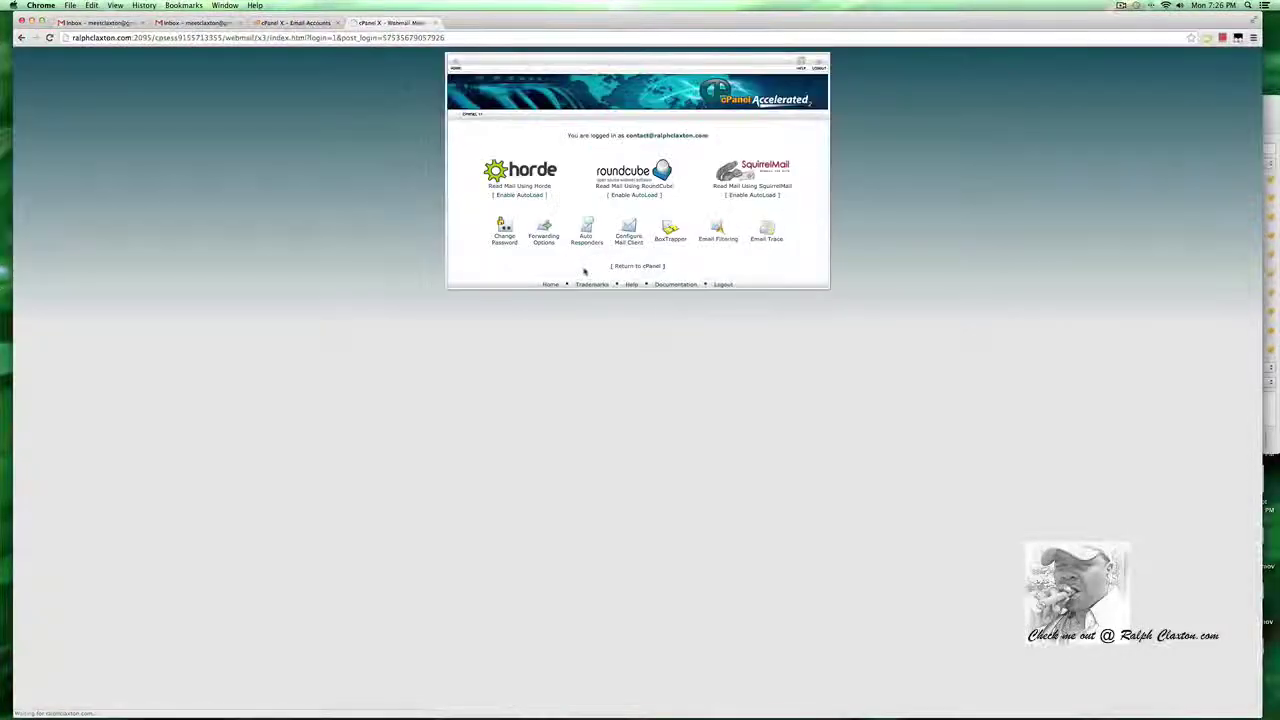
{"action": "left_click", "coordinate": [519, 187]}
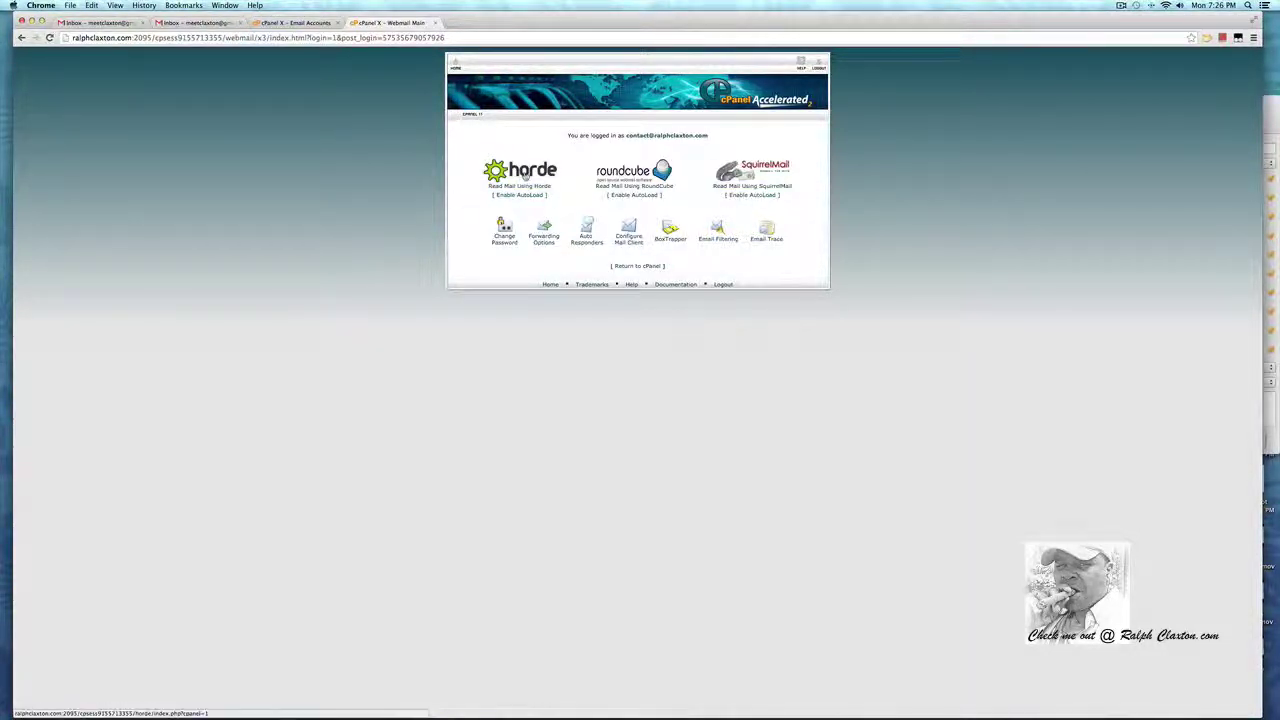
{"action": "left_click", "coordinate": [524, 174]}
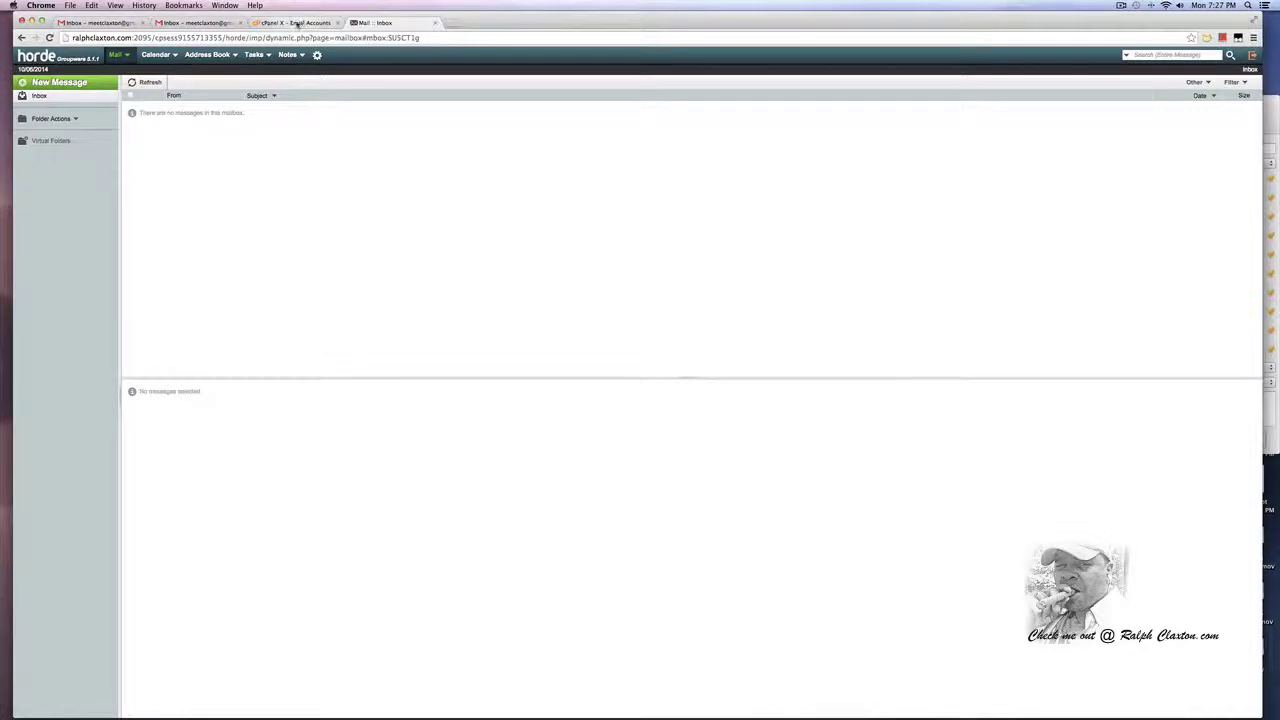
{"action": "left_click", "coordinate": [180, 22]}
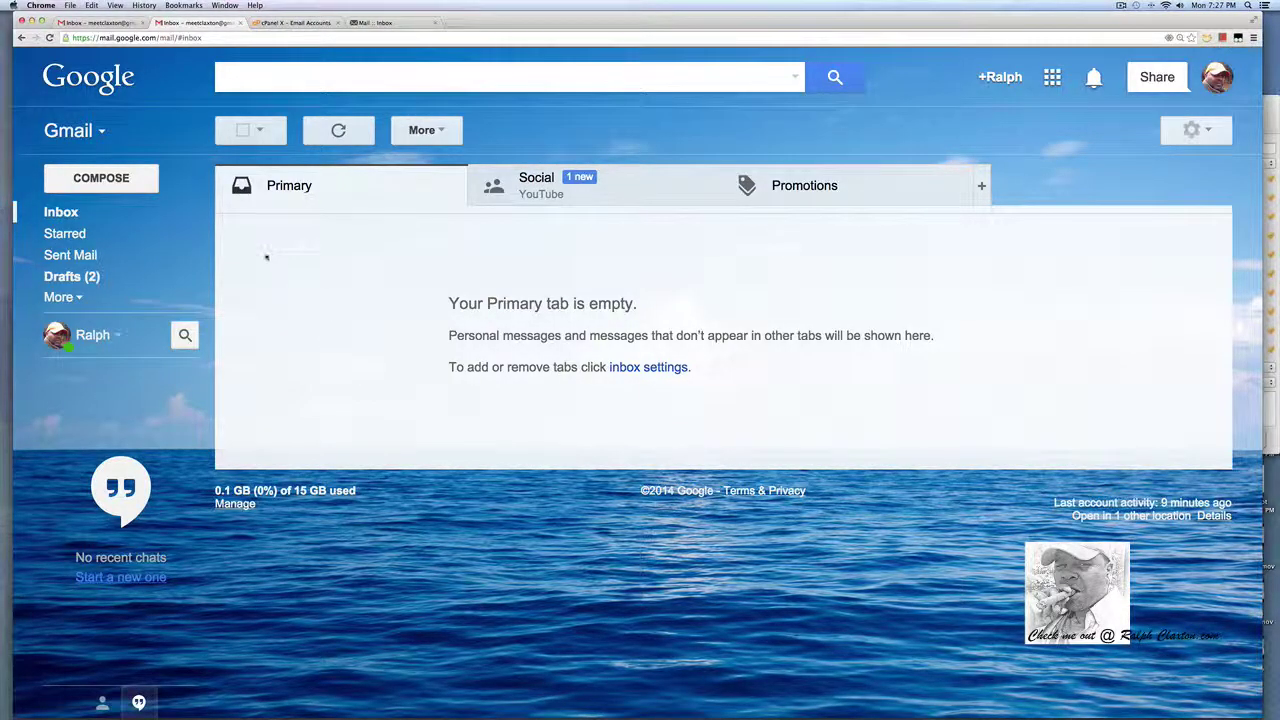
Go to Gmail's full Settings from the gear menu and show Accounts and Import.
{"action": "left_click", "coordinate": [1190, 130]}
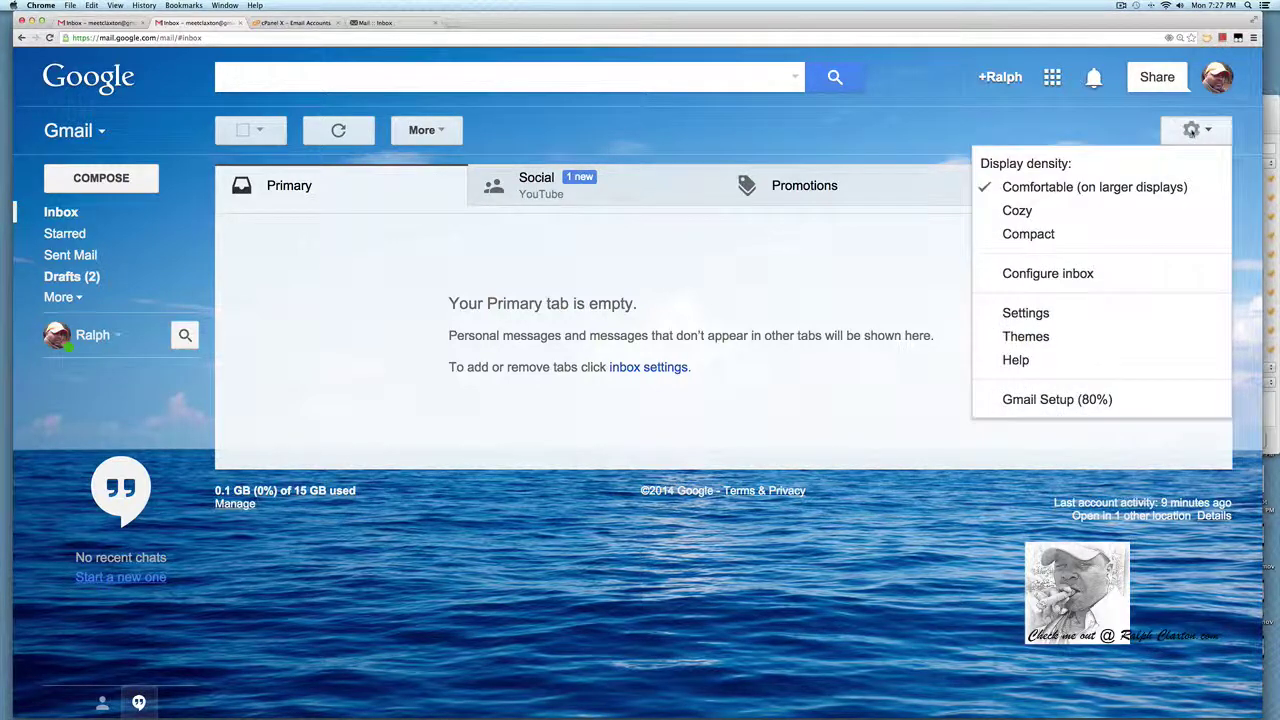
{"action": "left_click", "coordinate": [1025, 314]}
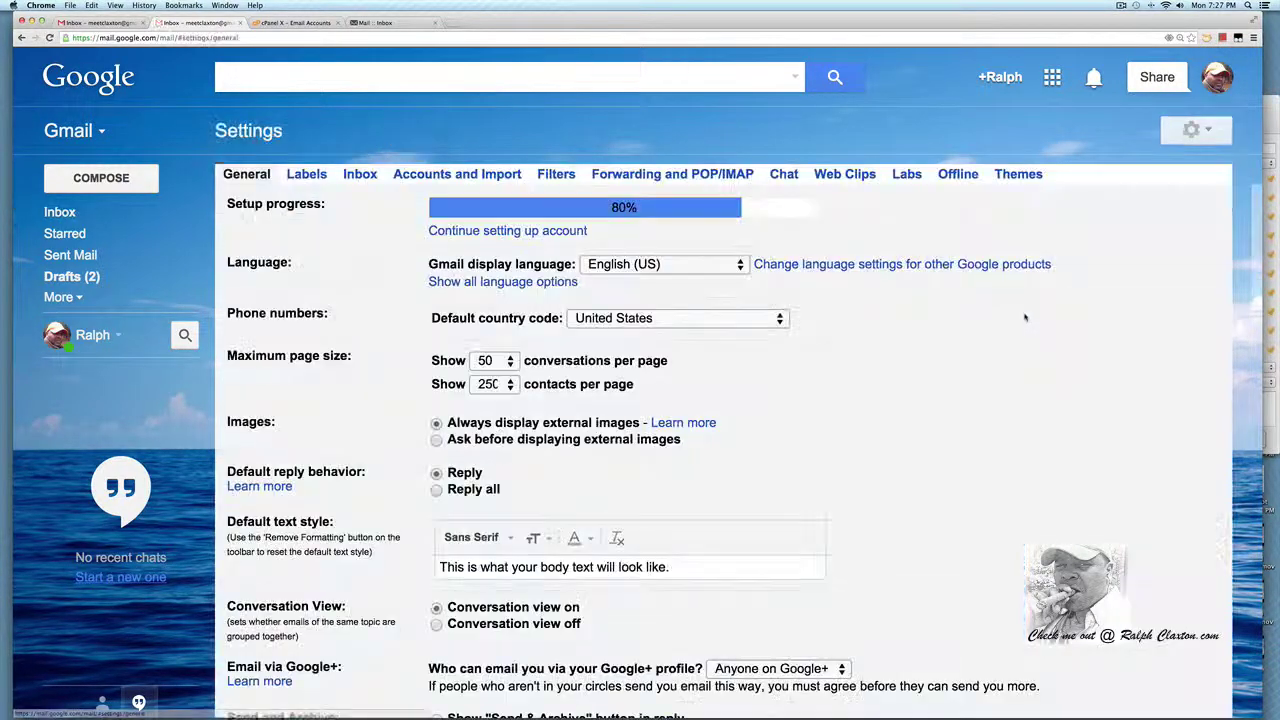
{"action": "left_click", "coordinate": [453, 175]}
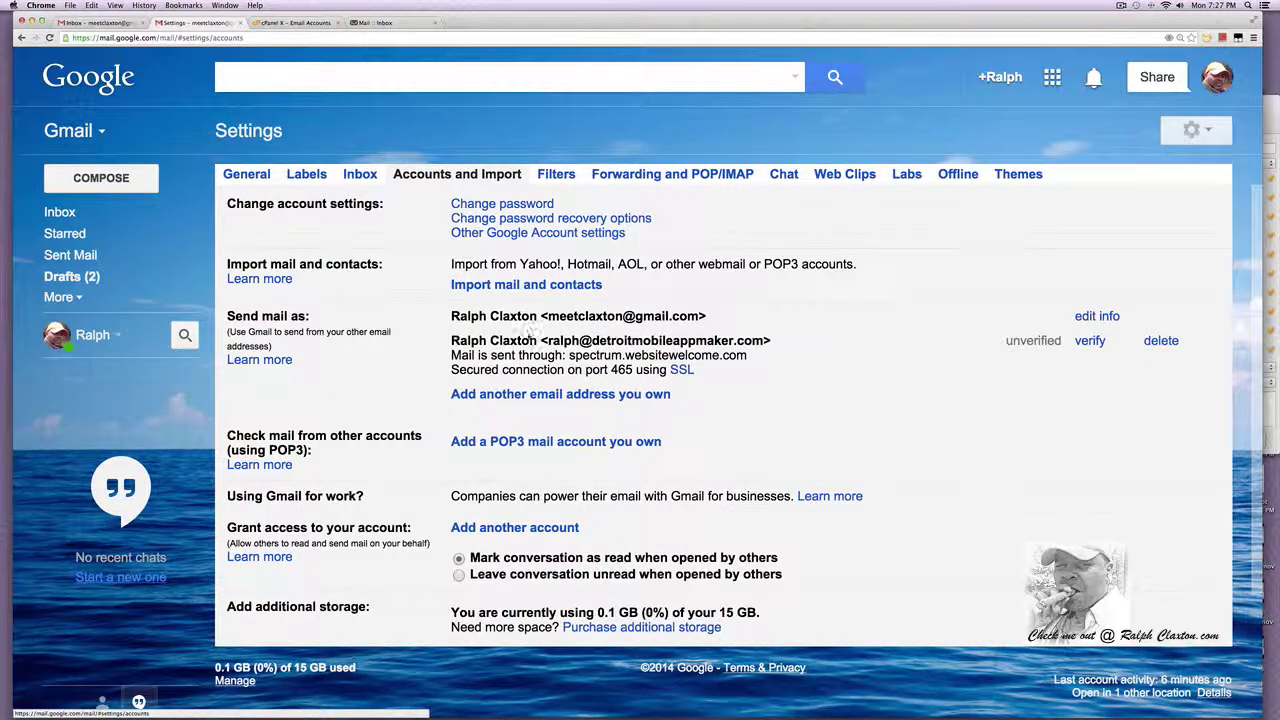
Add the domain contact address as another send-as address and continue to the SMTP server step.
{"action": "left_click", "coordinate": [546, 395]}
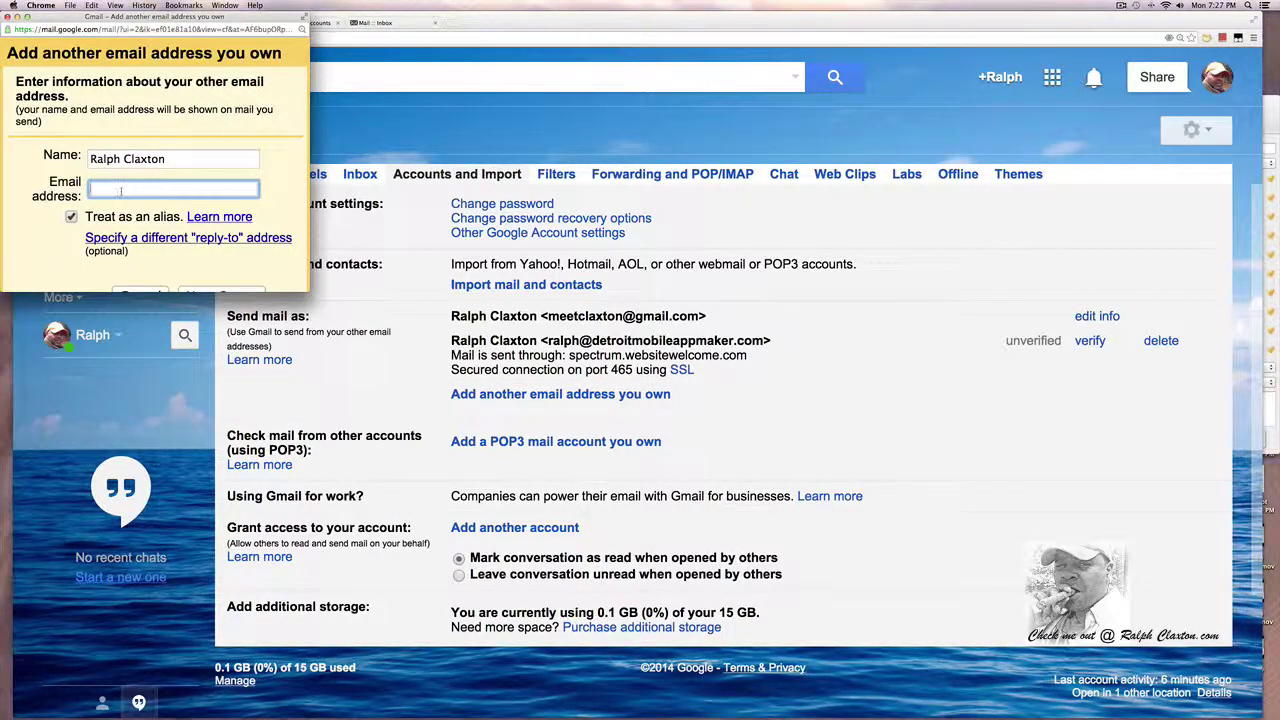
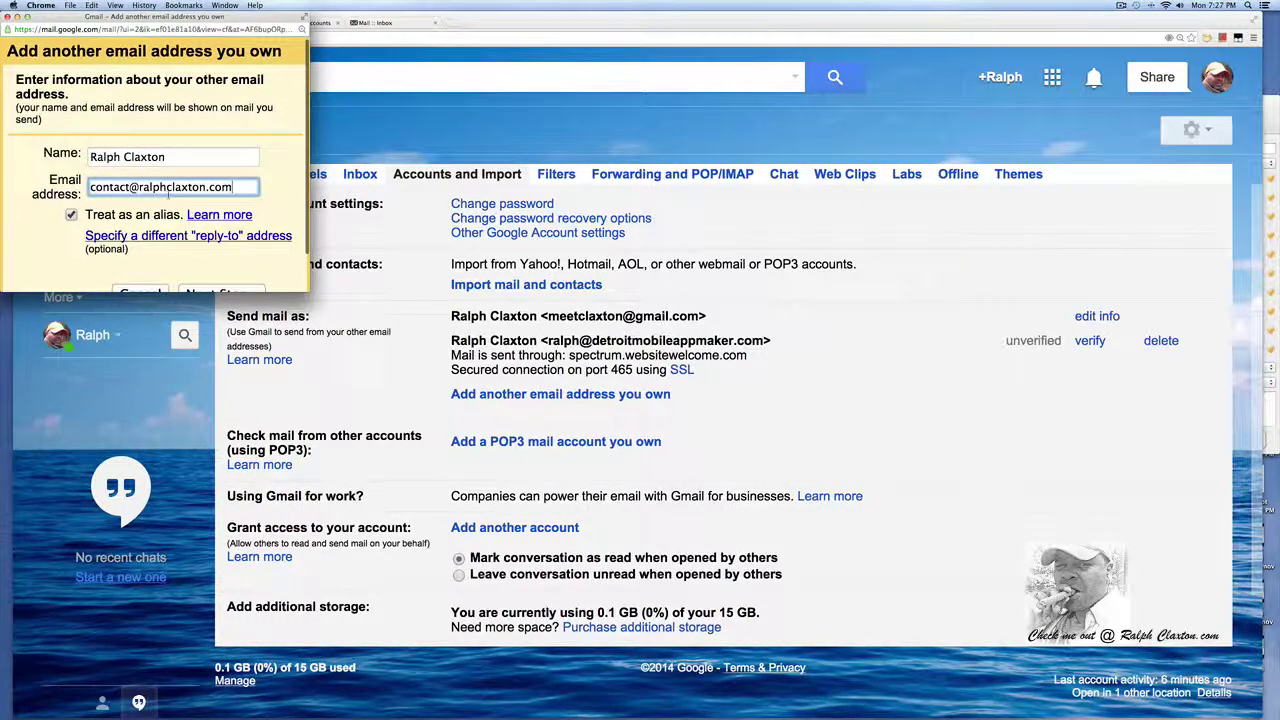
{"action": "left_click_drag", "start_coordinate": [254, 187], "coordinate": [88, 187]}
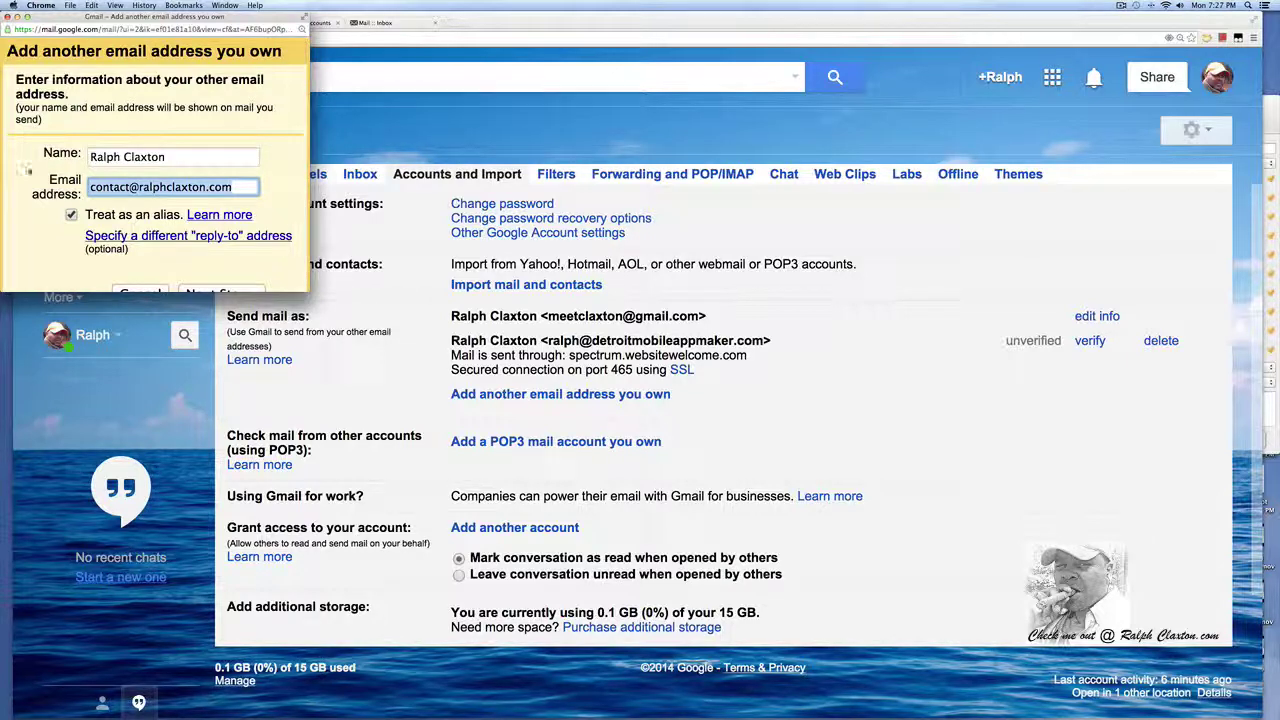
{"action": "scroll", "coordinate": [223, 256], "scroll_direction": "down", "scroll_amount": 2}
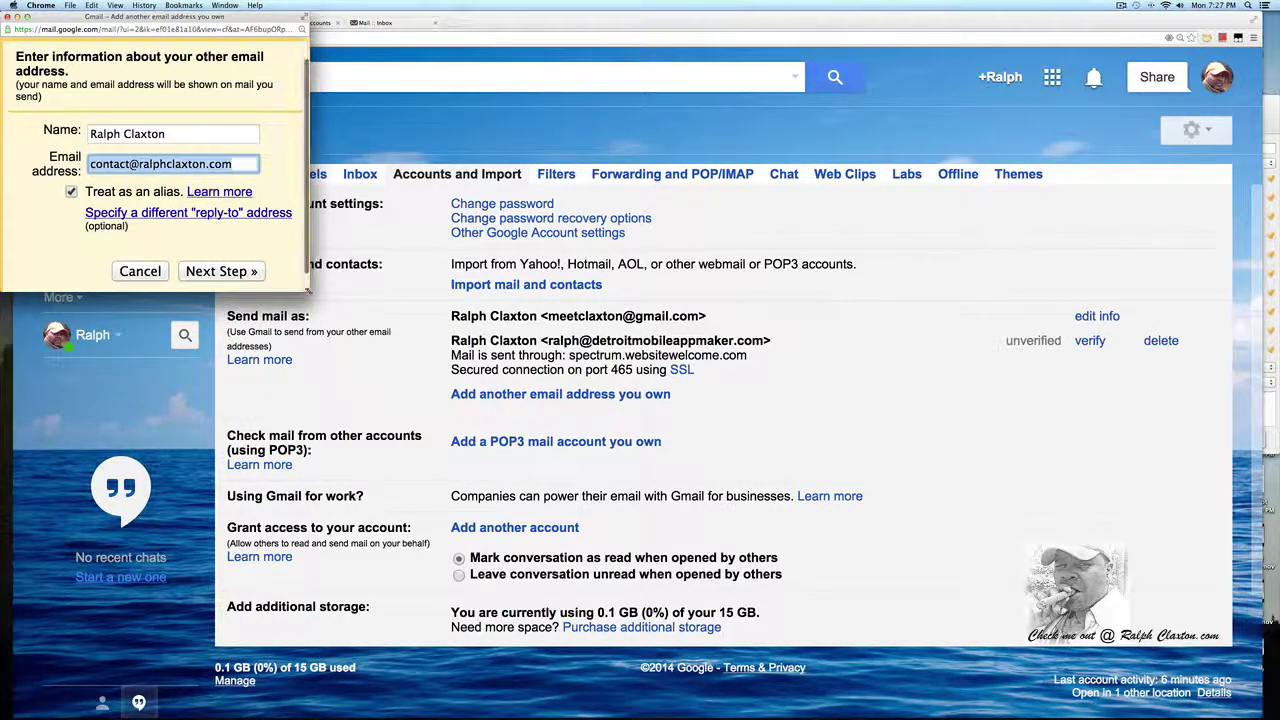
{"action": "left_click_drag", "start_coordinate": [317, 303], "coordinate": [413, 449]}
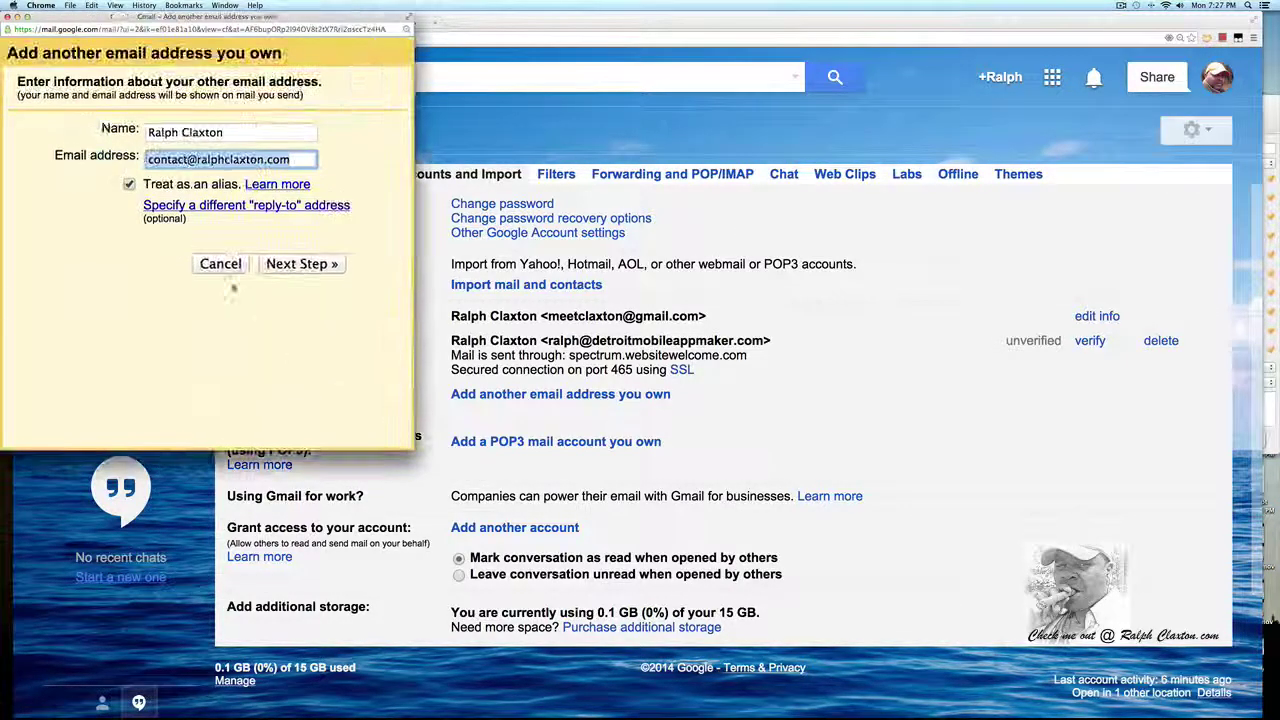
{"action": "left_click", "coordinate": [302, 264]}
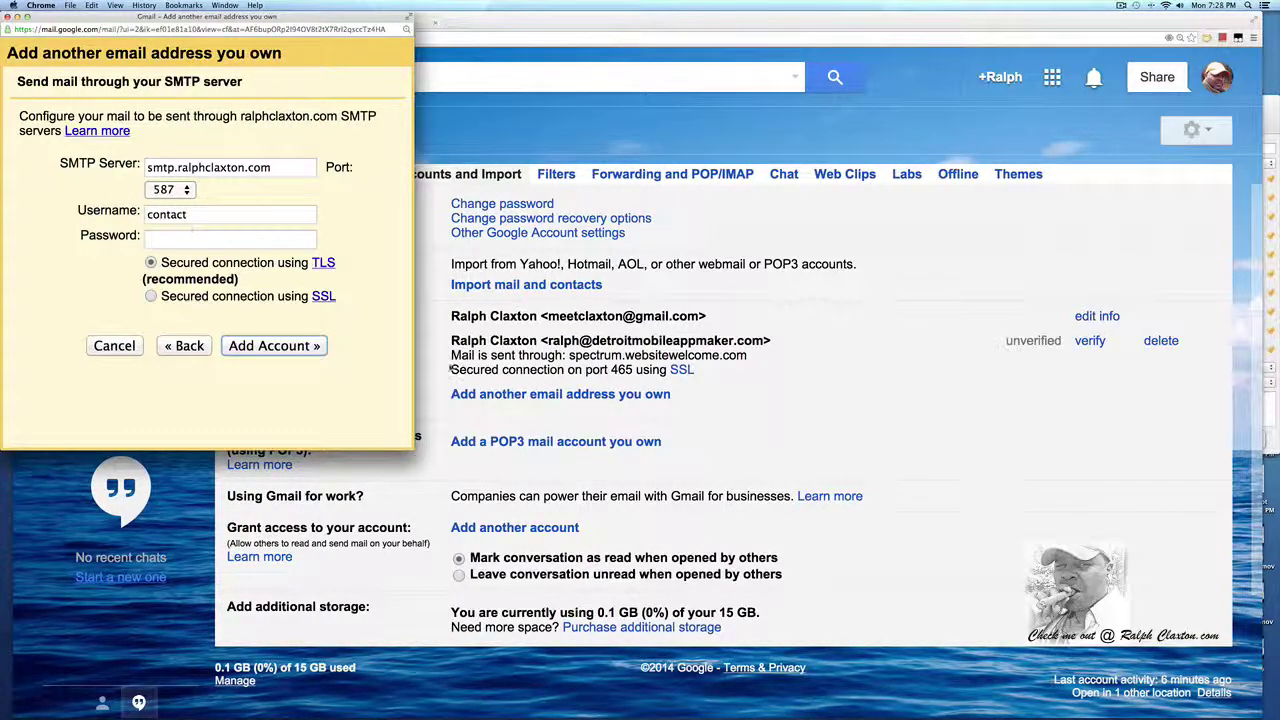
{"action": "left_click", "coordinate": [791, 287]}
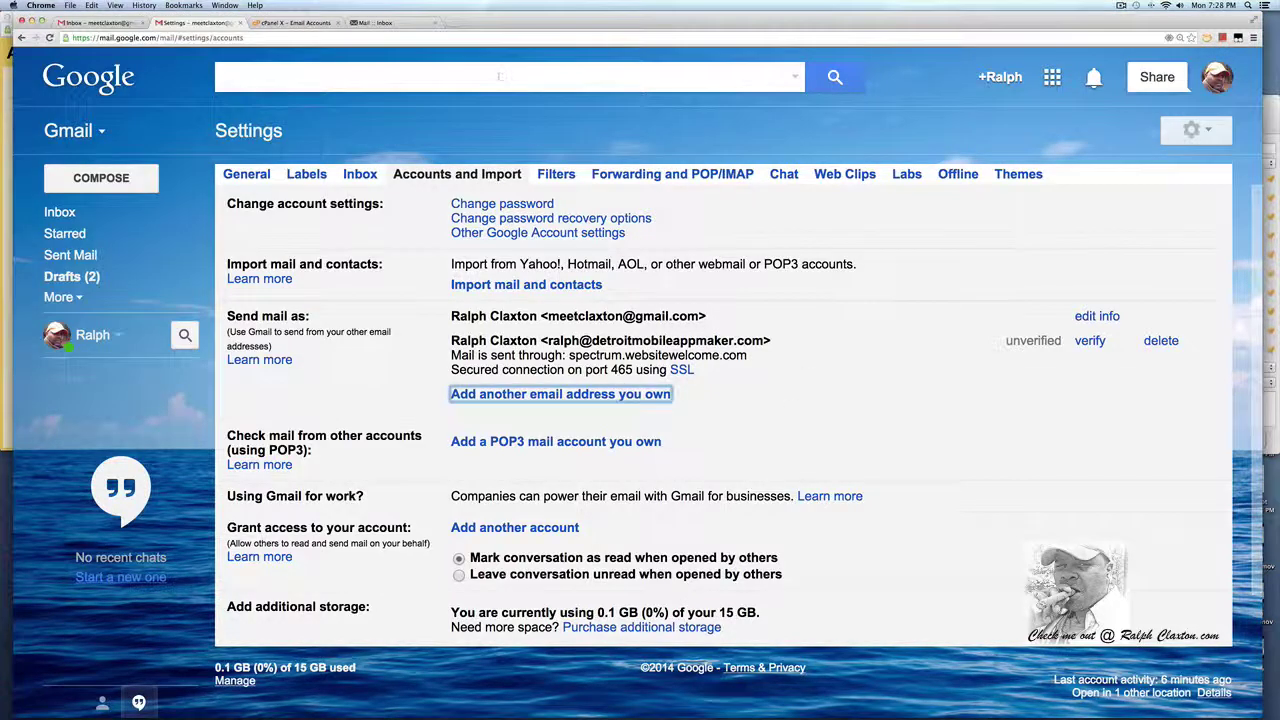
Copy the secure outgoing server hostname from the contact mailbox's Configure Email Client page in cPanel.
{"action": "left_click", "coordinate": [385, 23]}
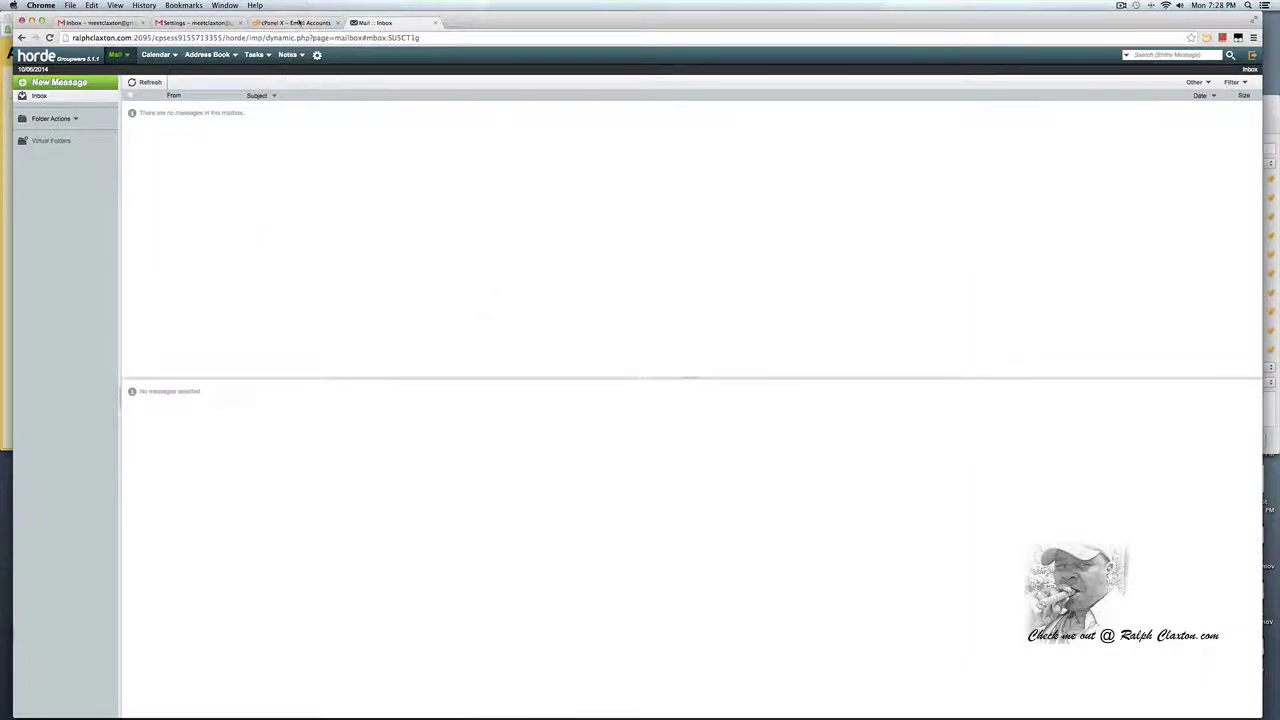
{"action": "left_click", "coordinate": [295, 22]}
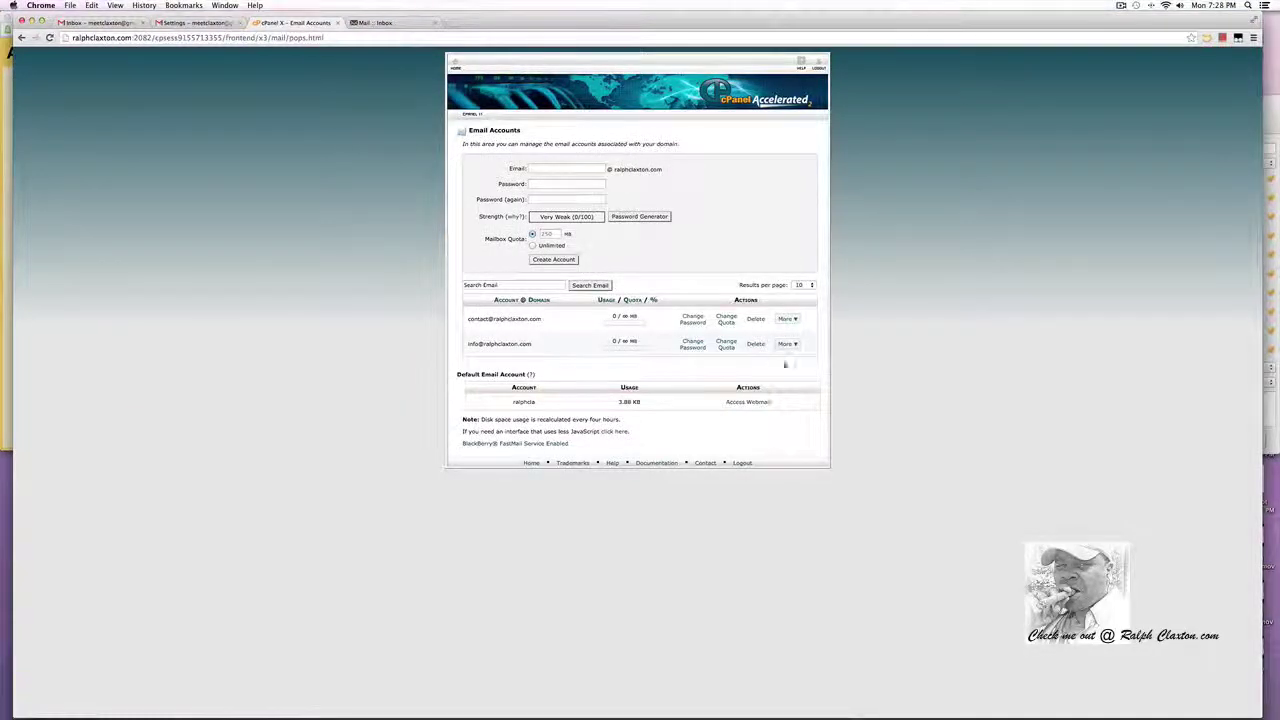
{"action": "left_click", "coordinate": [792, 319]}
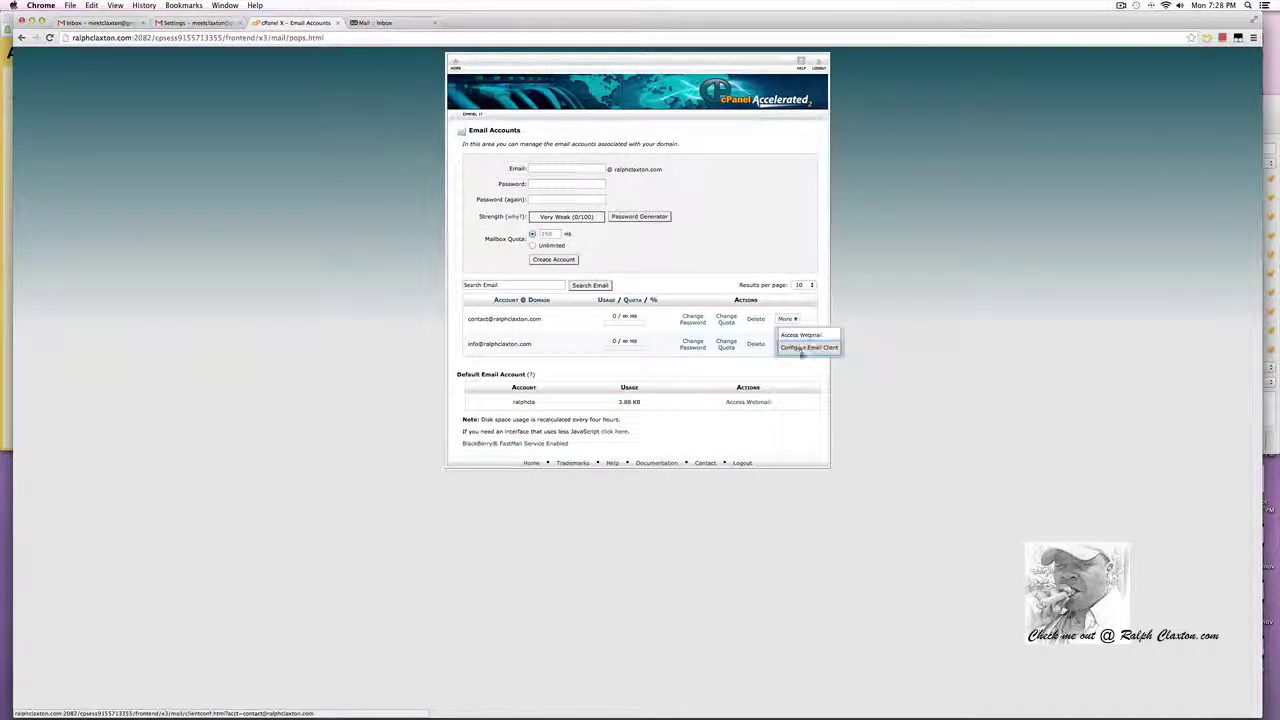
{"action": "left_click", "coordinate": [797, 348]}
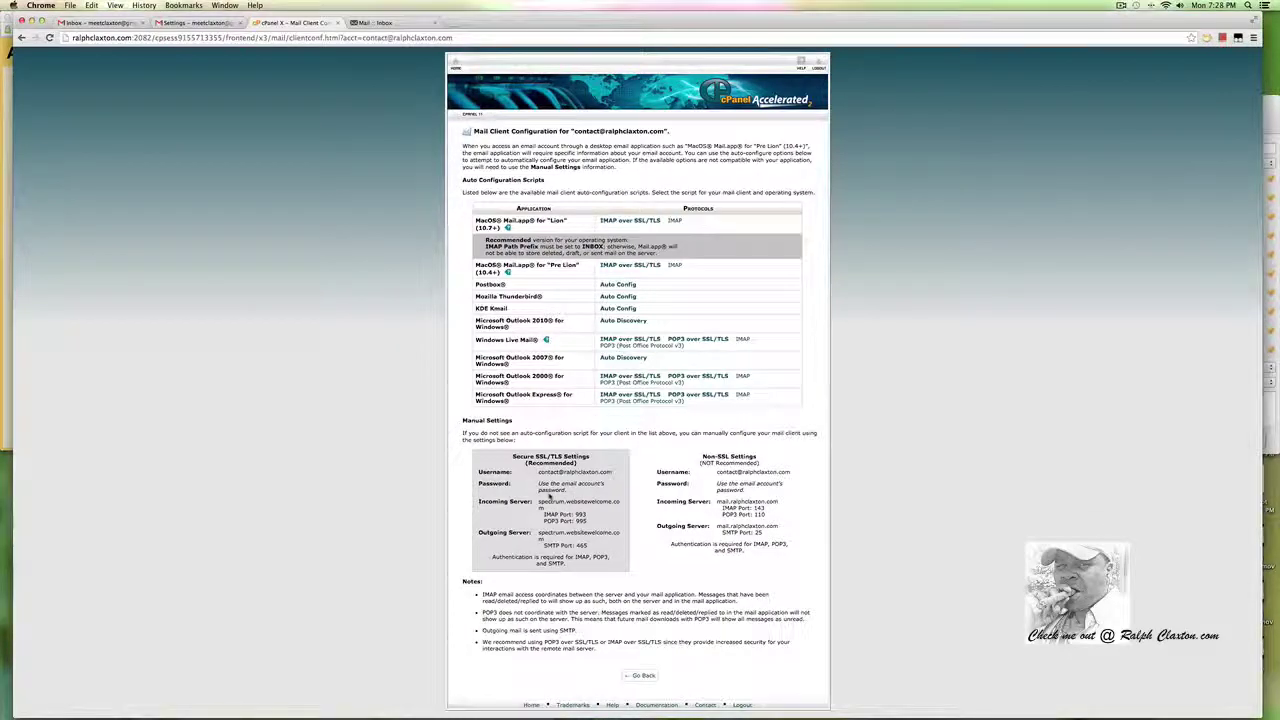
{"action": "key", "text": "super+equal"}
{"action": "key", "text": "super+equal"}
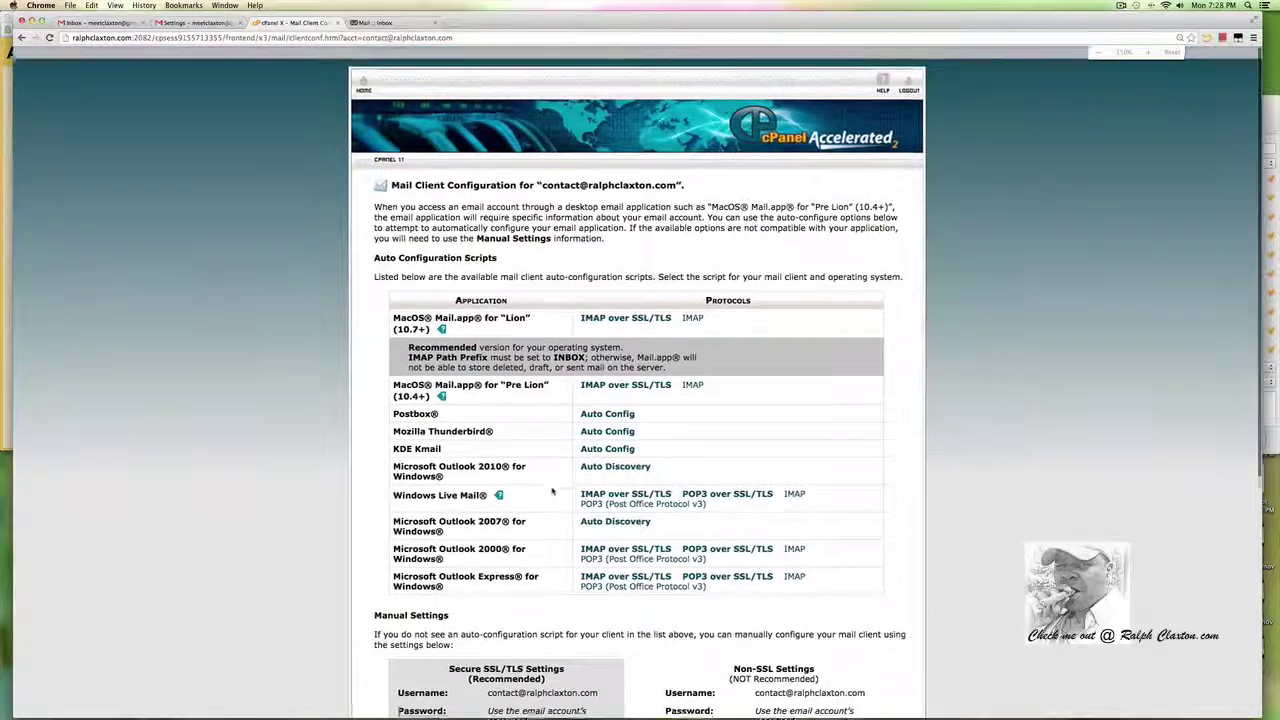
{"action": "scroll", "coordinate": [549, 496], "scroll_direction": "down", "scroll_amount": 5}
{"action": "scroll", "coordinate": [568, 486], "scroll_direction": "down", "scroll_amount": 2}
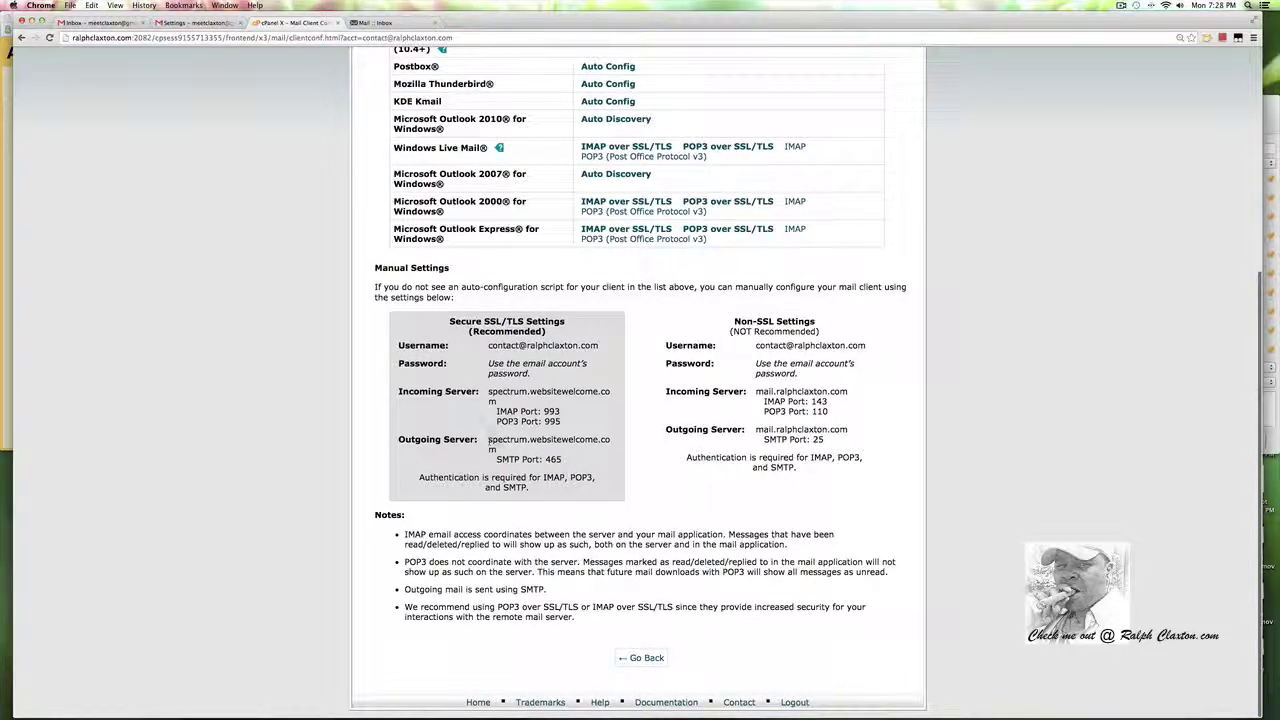
{"action": "mouse_move", "coordinate": [488, 439]}
{"action": "left_mouse_down"}
{"action": "mouse_move", "coordinate": [560, 442]}
{"action": "mouse_move", "coordinate": [498, 451]}
{"action": "left_mouse_up"}
{"action": "key", "text": "super+c"}
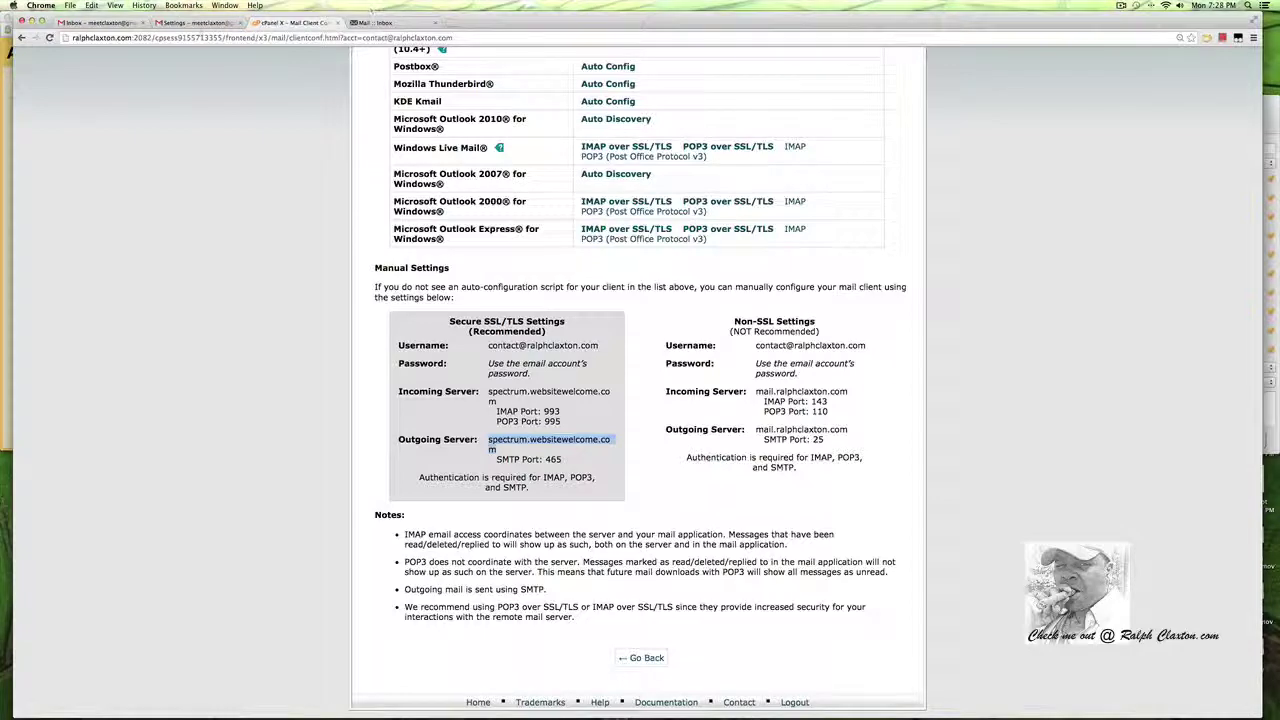
{"action": "left_click", "coordinate": [197, 22]}
{"action": "left_click", "coordinate": [7, 94]}
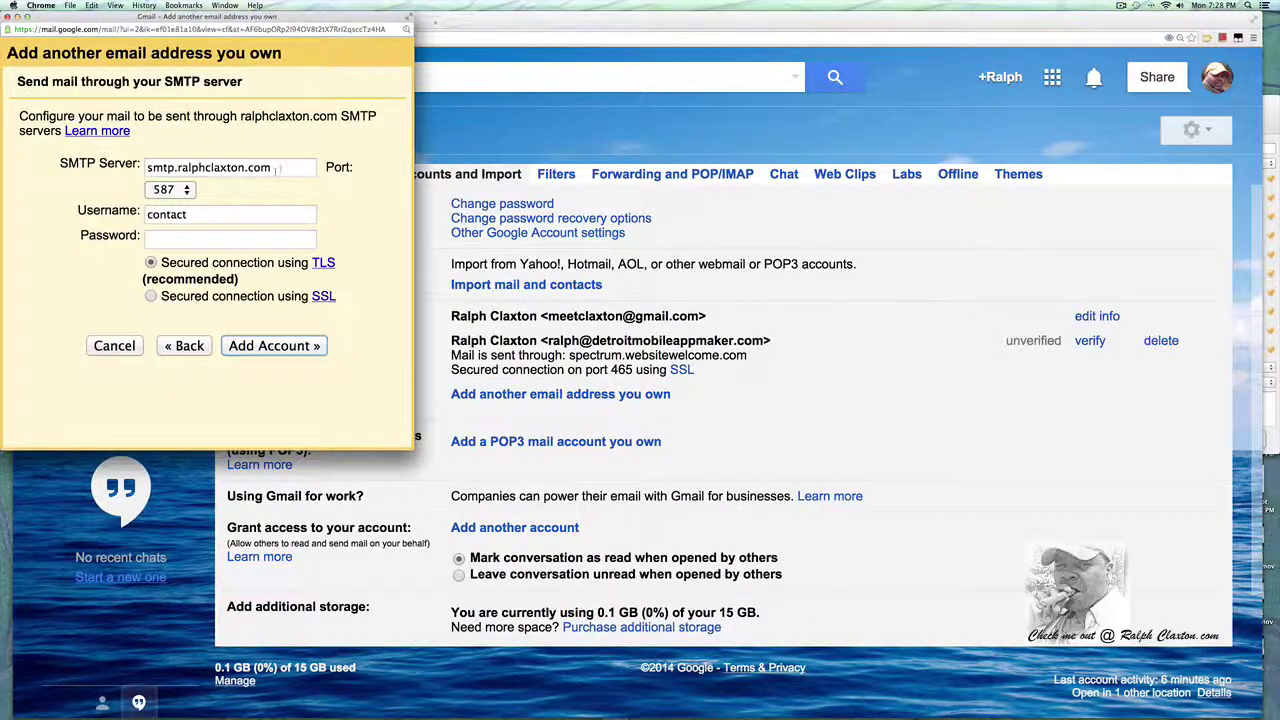
Paste spectrum.websitewelcome.com into Gmail's SMTP Server field.
{"action": "left_click_drag", "start_coordinate": [272, 167], "coordinate": [140, 165]}
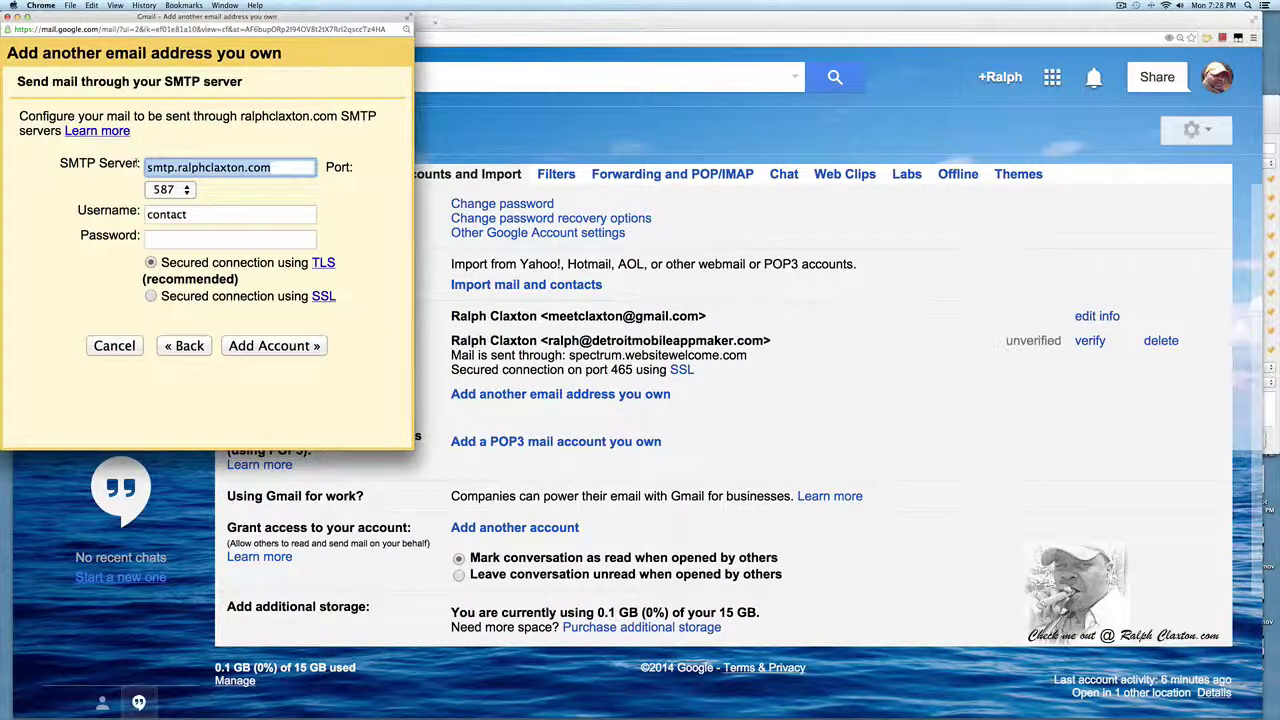
{"action": "key", "text": "super+v"}
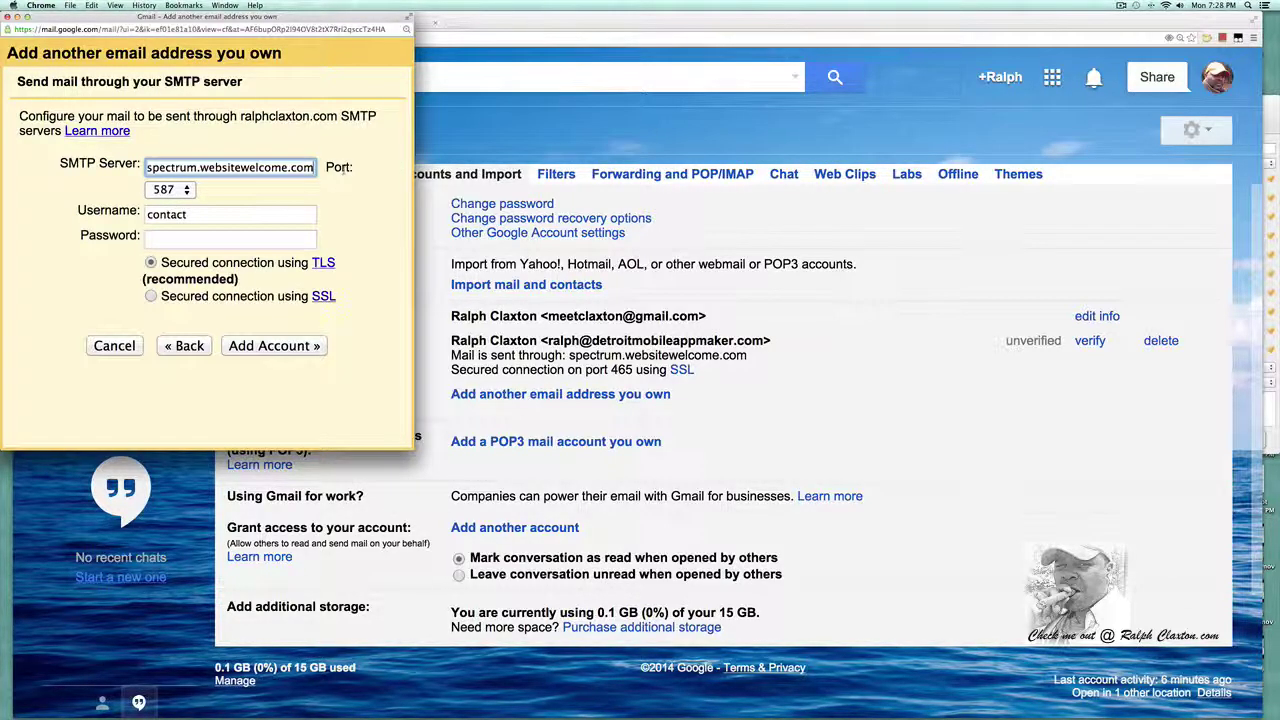
{"action": "left_click", "coordinate": [538, 31]}
{"action": "left_click", "coordinate": [295, 22]}
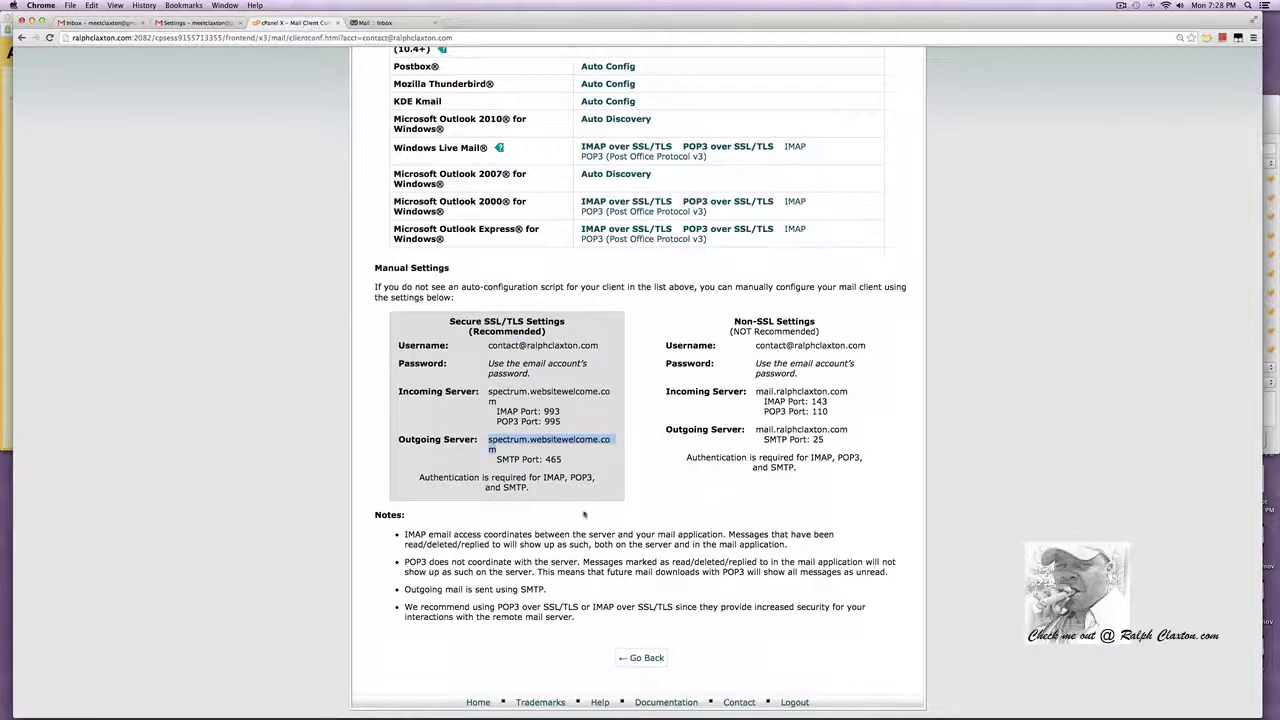
Set the SMTP port to 465 and extend the username toward the full mailbox address.
{"action": "double_click", "coordinate": [553, 459]}
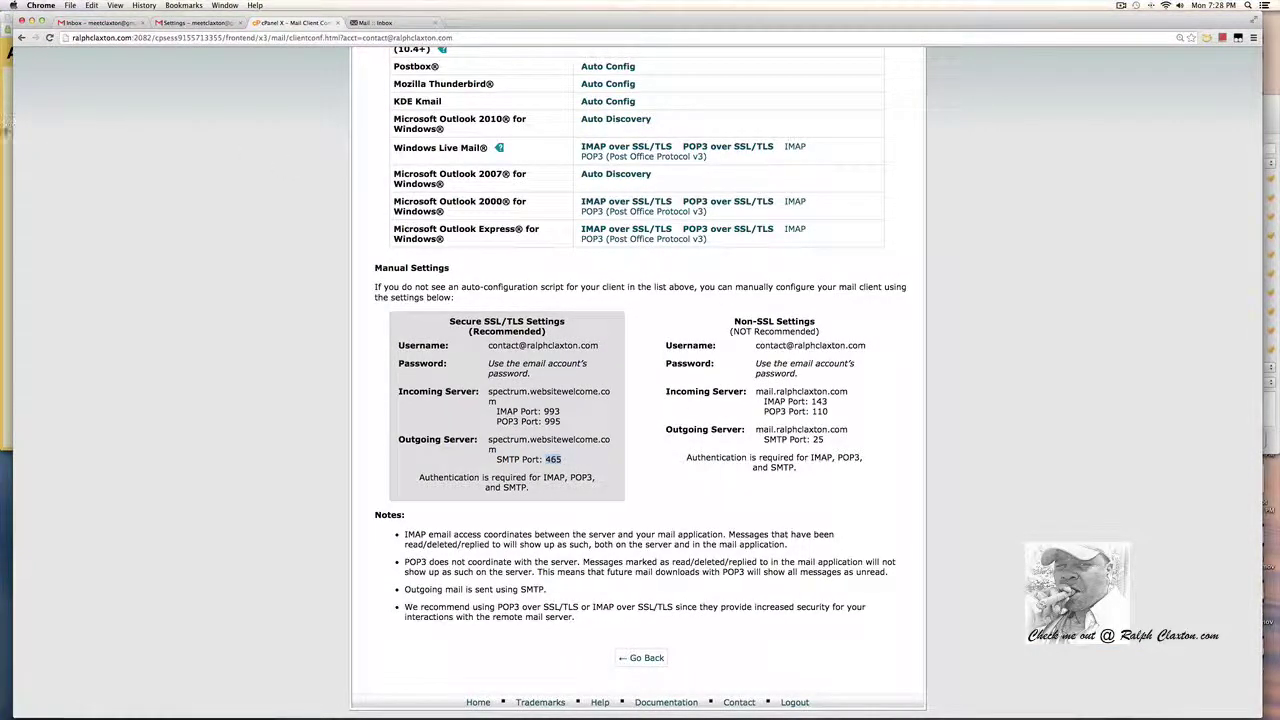
{"action": "left_click_drag", "start_coordinate": [12, 127], "coordinate": [58, 133]}
{"action": "left_click", "coordinate": [28, 175]}
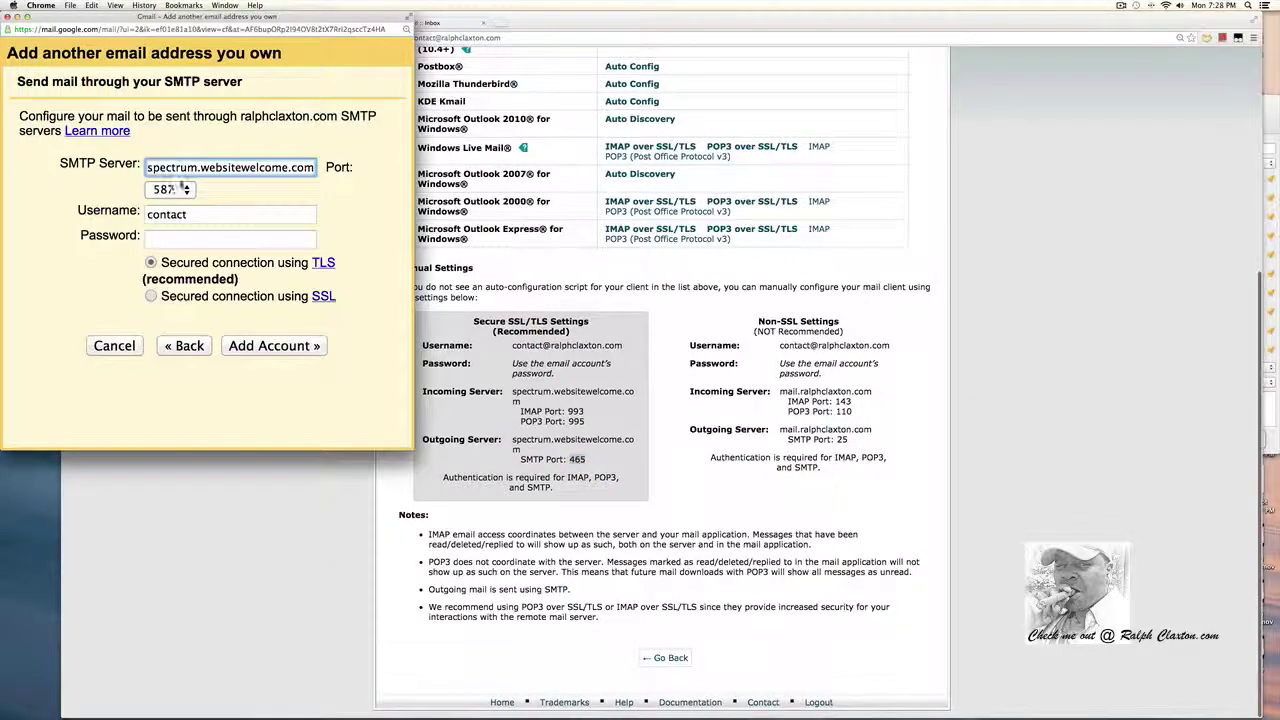
{"action": "left_click", "coordinate": [180, 190]}
{"action": "left_click", "coordinate": [163, 176]}
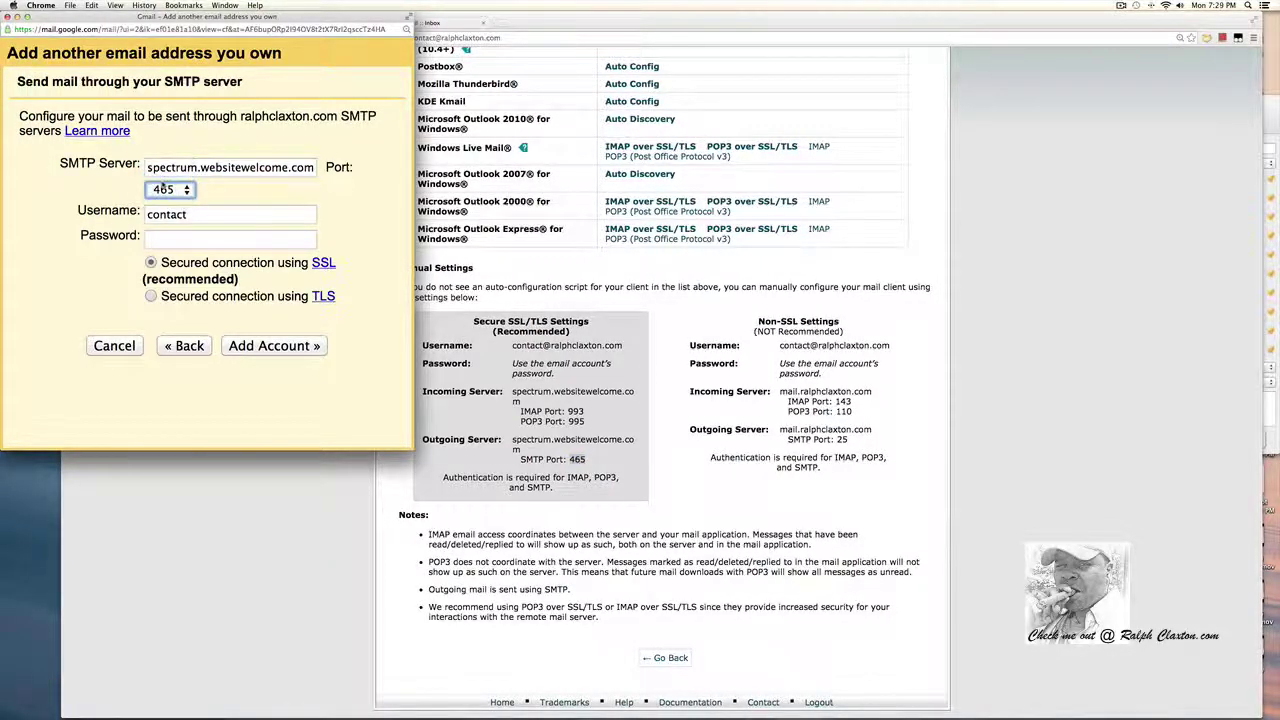
{"action": "left_click", "coordinate": [201, 214]}
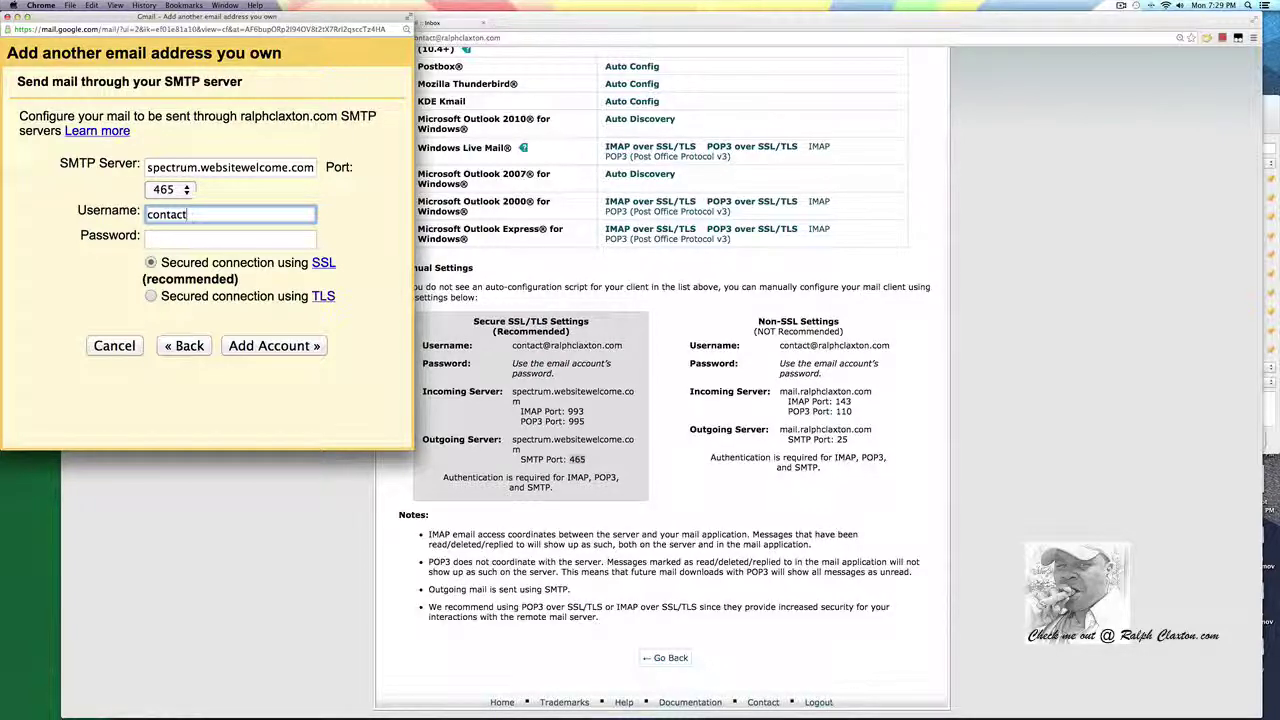
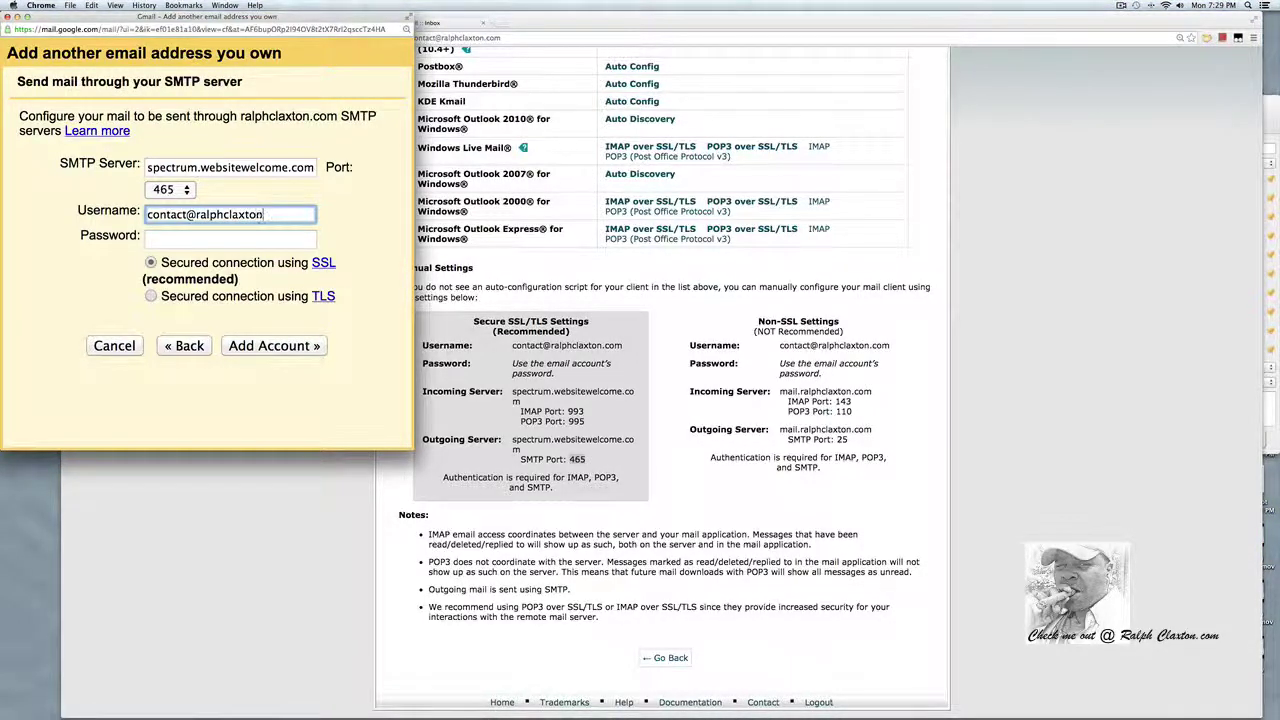
{"action": "left_click", "coordinate": [214, 237]}
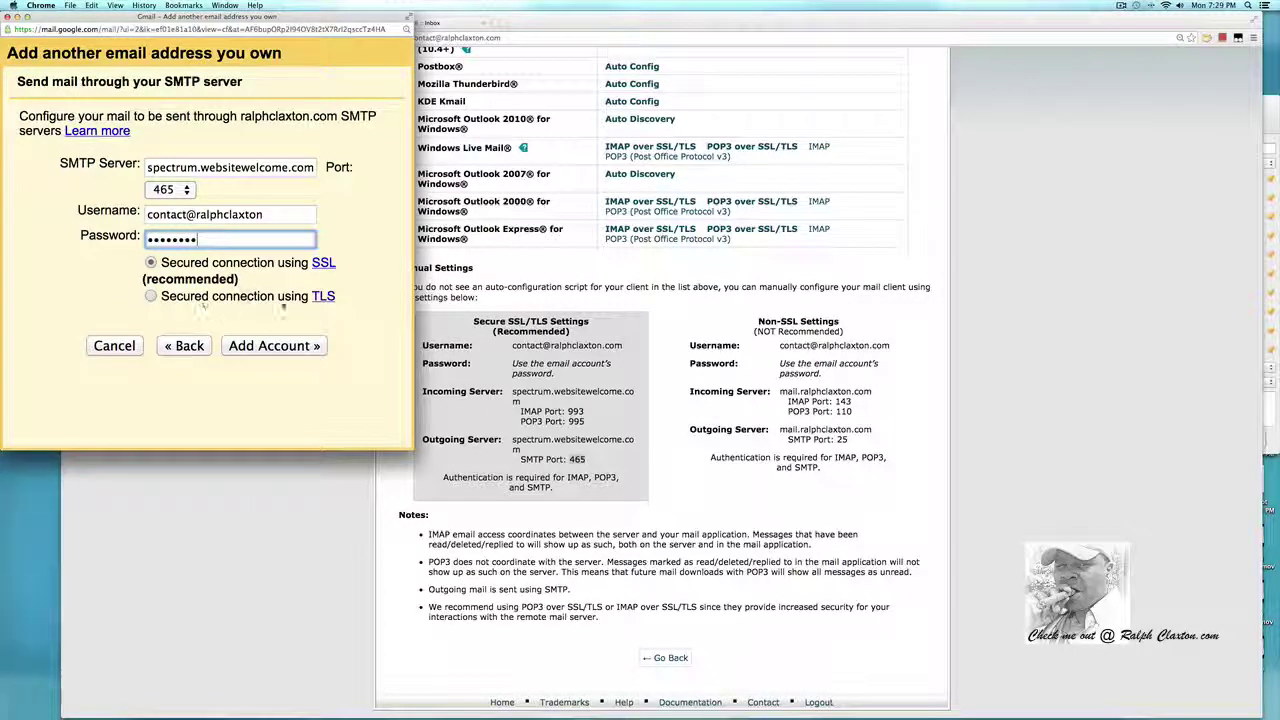
Submit the SMTP settings, then after the authentication error finish the username with .com and re-enter the password.
{"action": "left_click", "coordinate": [285, 347]}
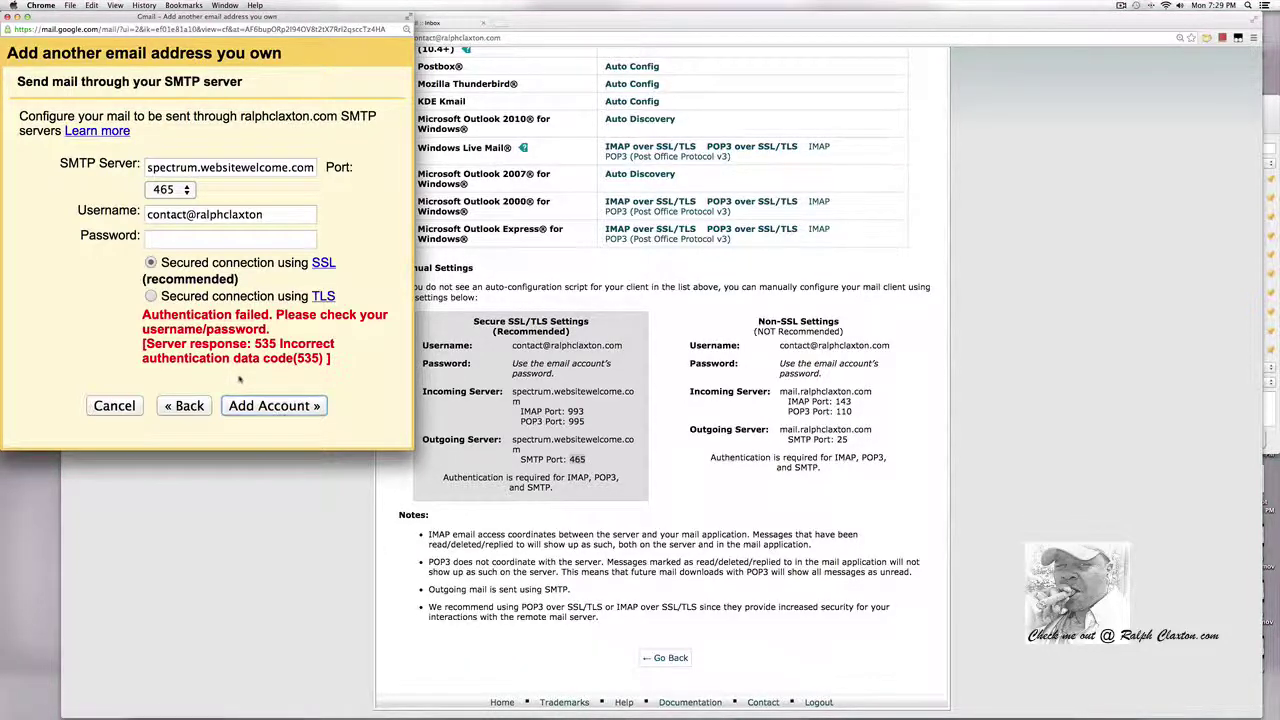
{"action": "left_click", "coordinate": [266, 215]}
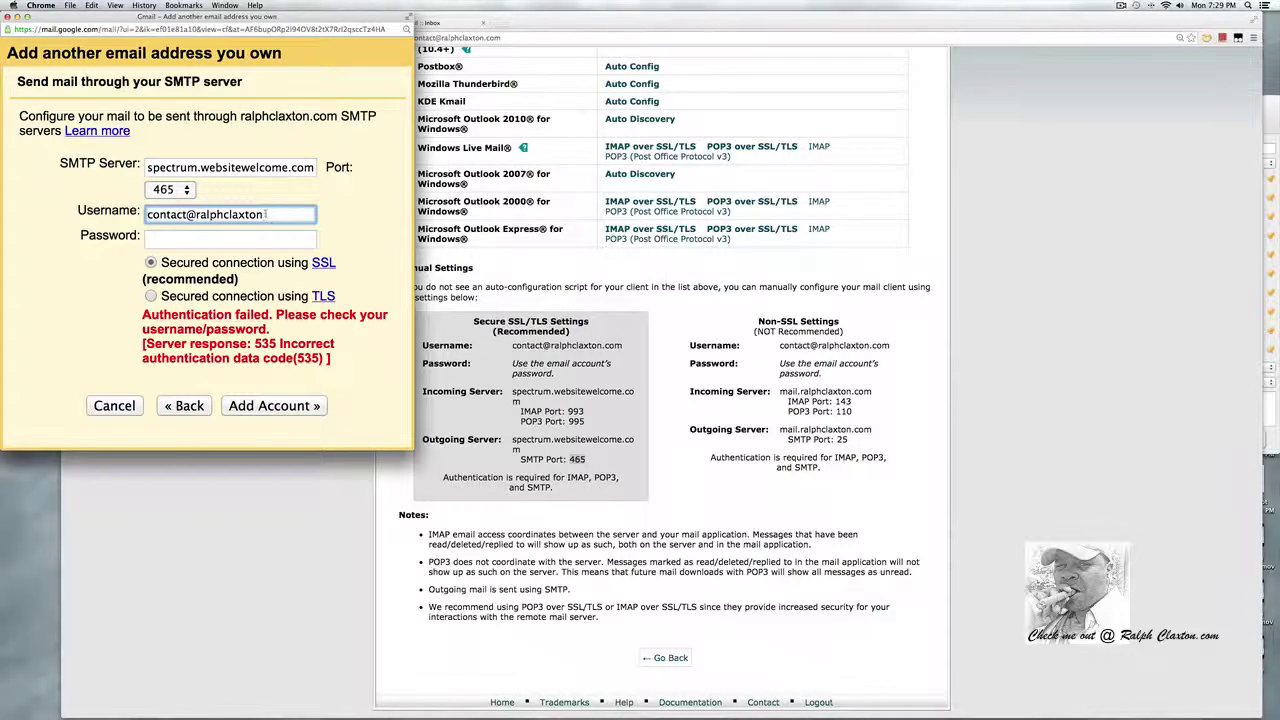
{"action": "type", "text": ".com"}
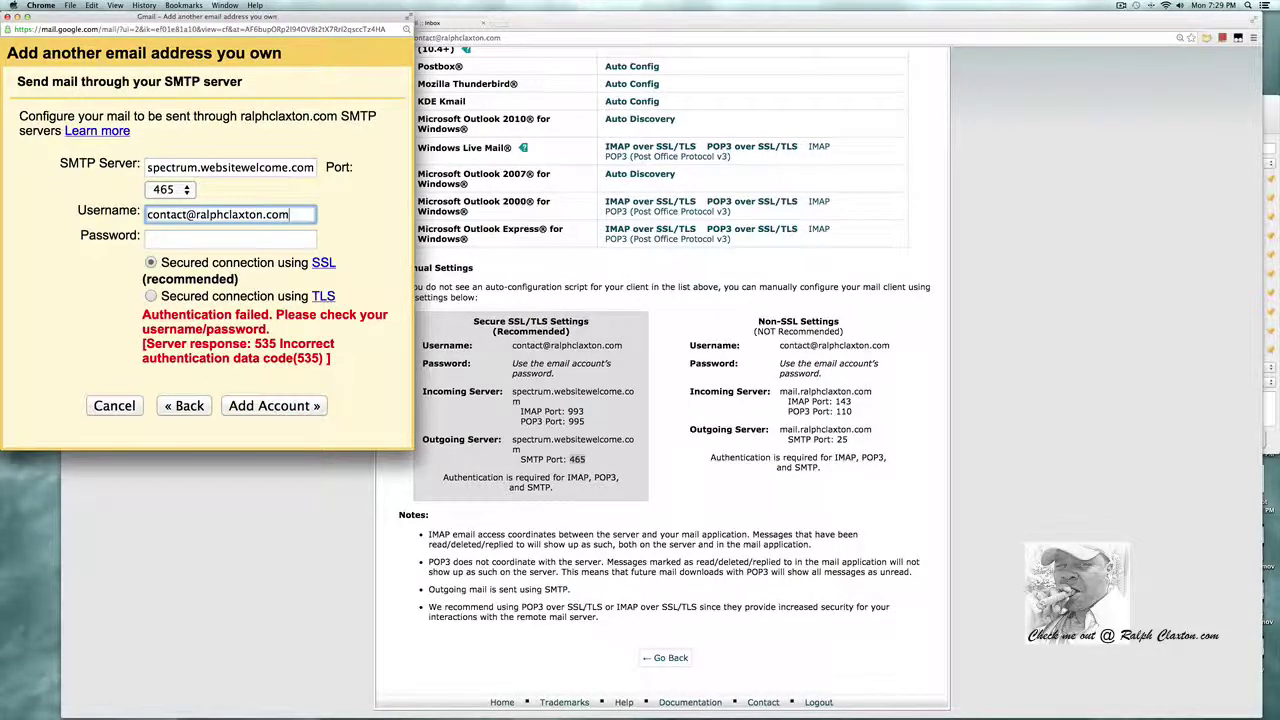
{"action": "left_click", "coordinate": [208, 240]}
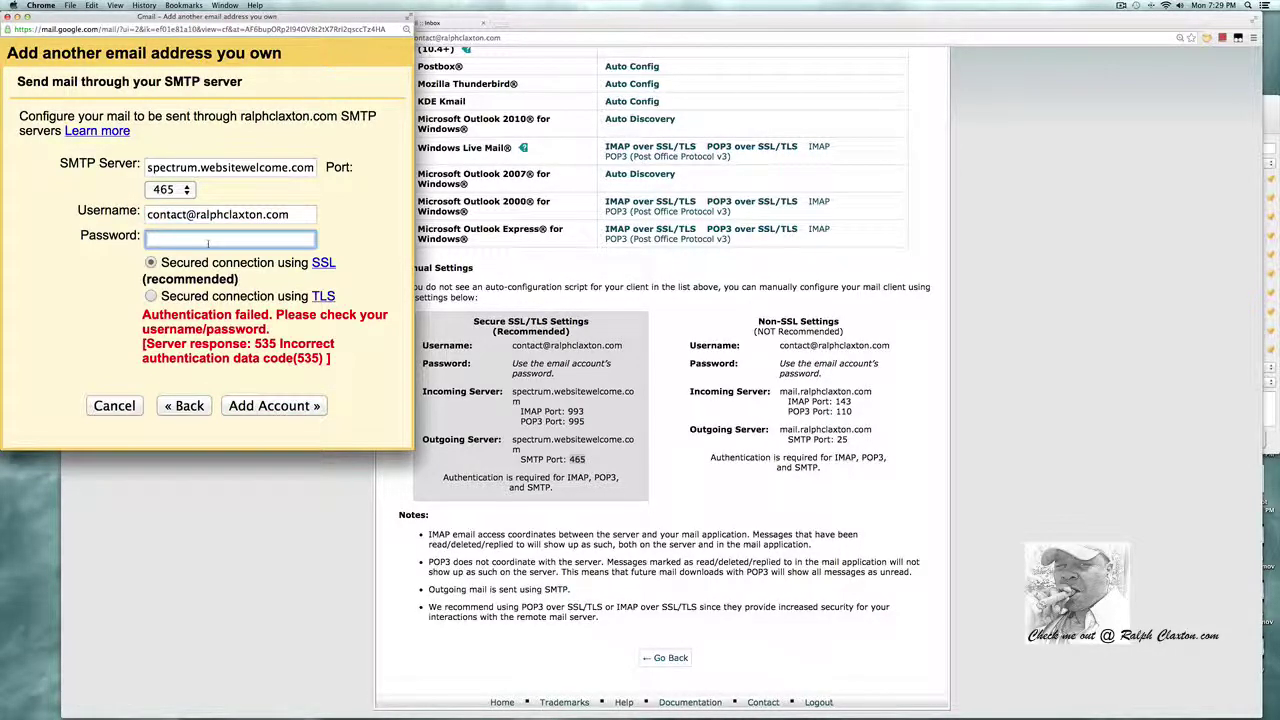
{"action": "type", "text": "********"}
{"action": "key", "text": "Return"}
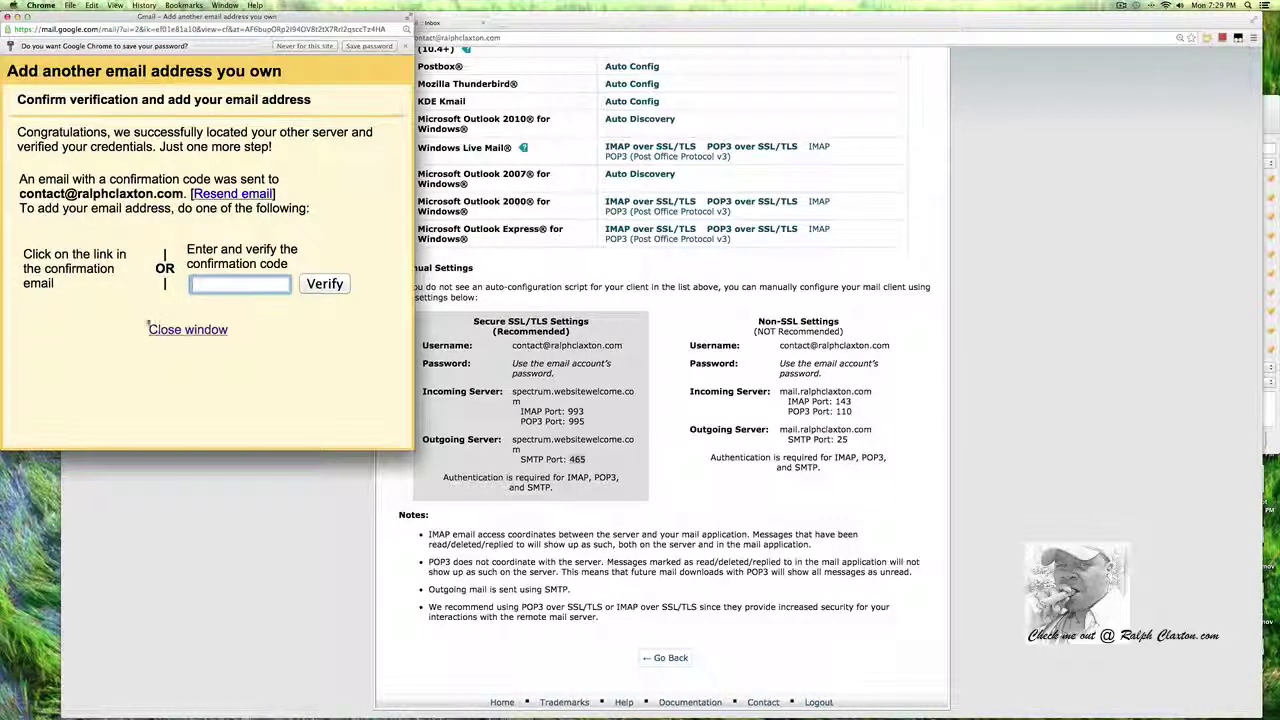
Refresh the Horde inbox, open the Gmail Confirmation email, and copy its verification code.
{"action": "left_click", "coordinate": [1075, 292]}
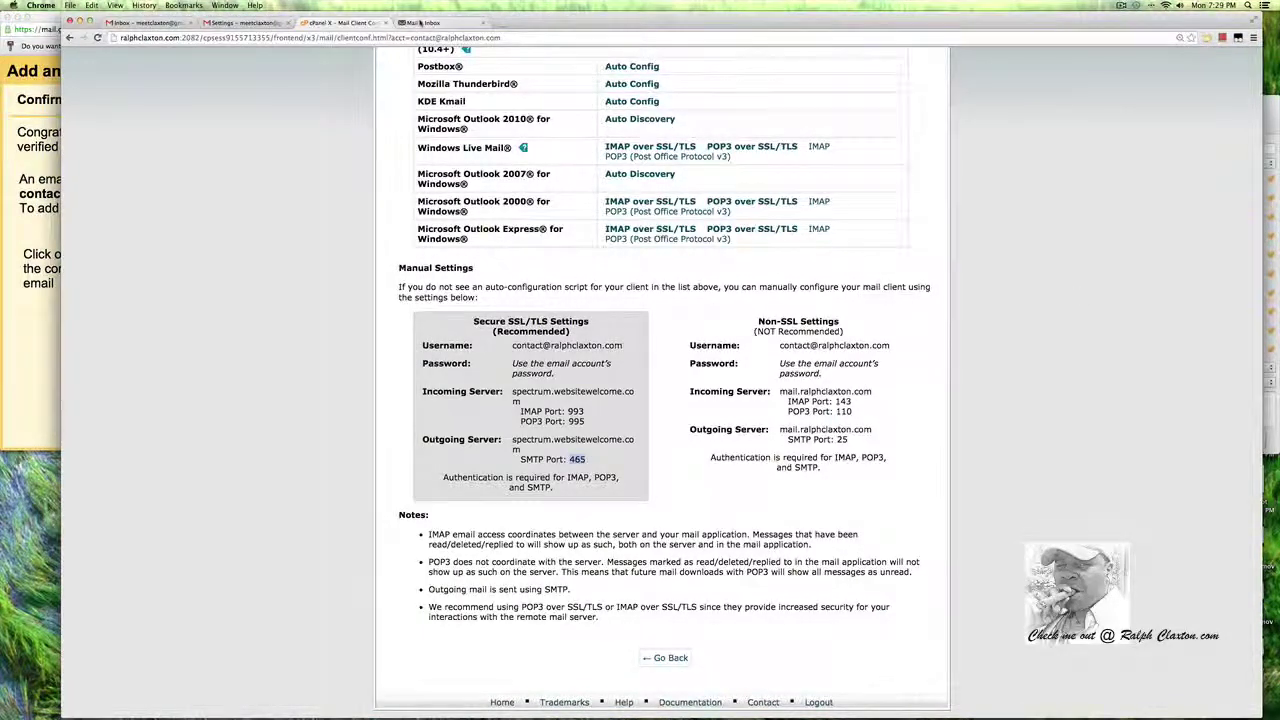
{"action": "left_click", "coordinate": [430, 22]}
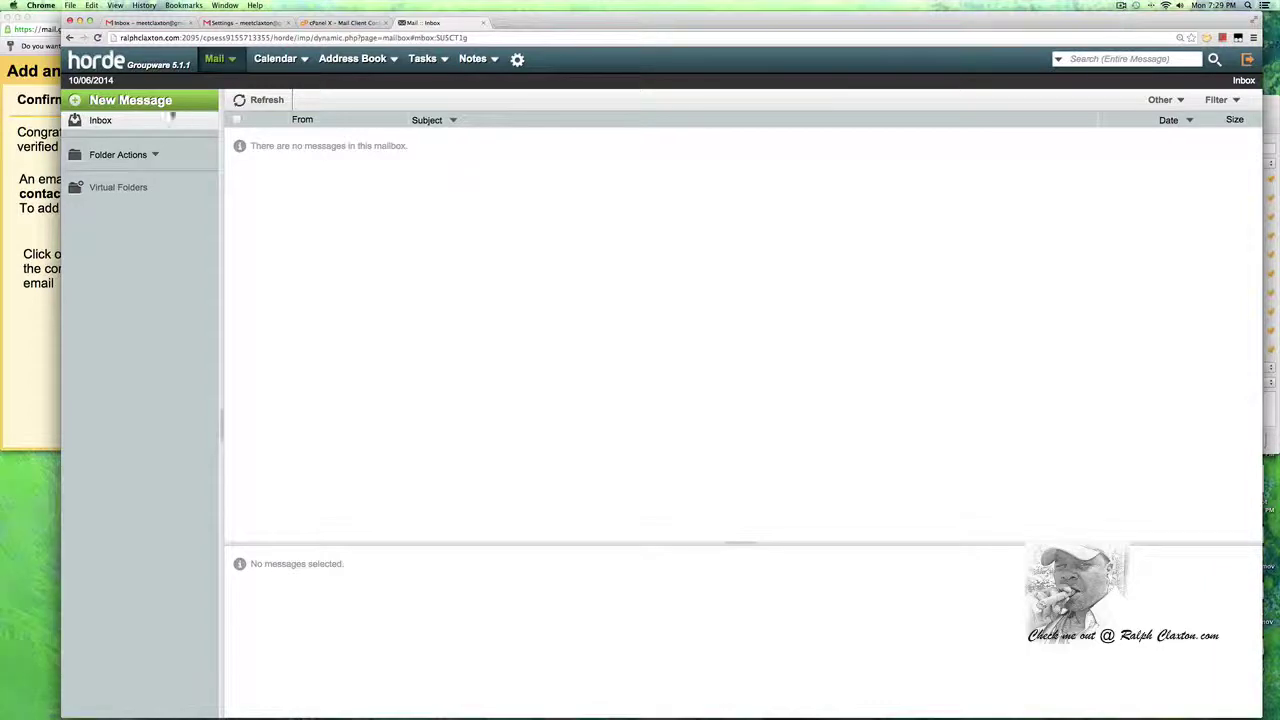
{"action": "left_click", "coordinate": [98, 38]}
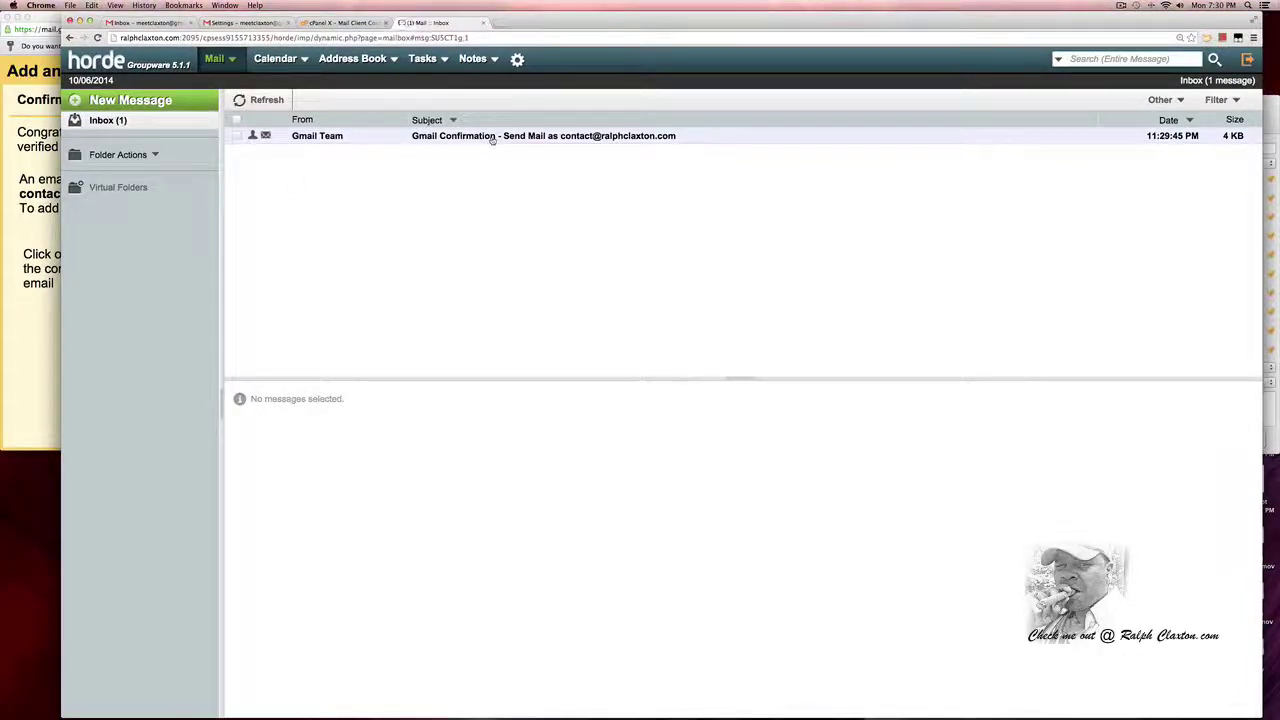
{"action": "left_click", "coordinate": [491, 137]}
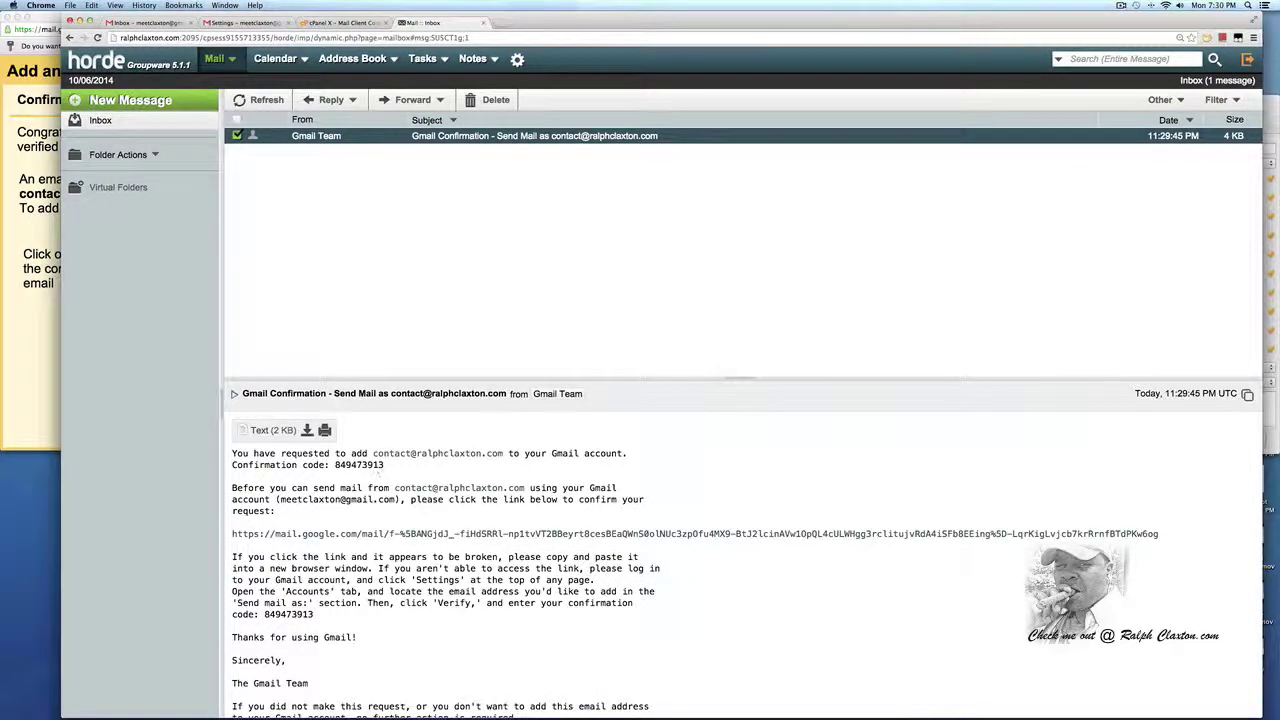
{"action": "left_click_drag", "start_coordinate": [386, 465], "coordinate": [334, 465]}
{"action": "key", "text": "super+c"}
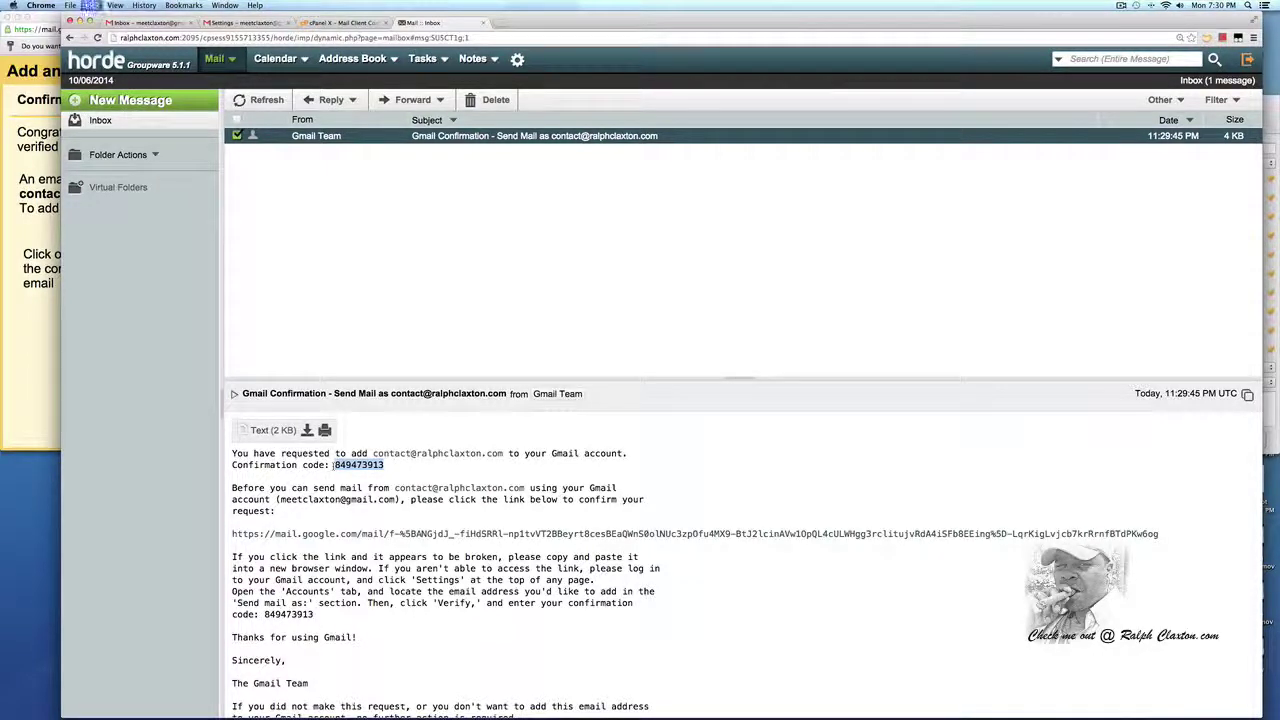
Paste the code into Gmail's confirmation popup, verify it, and return to the Gmail Settings page.
{"action": "left_click", "coordinate": [52, 359]}
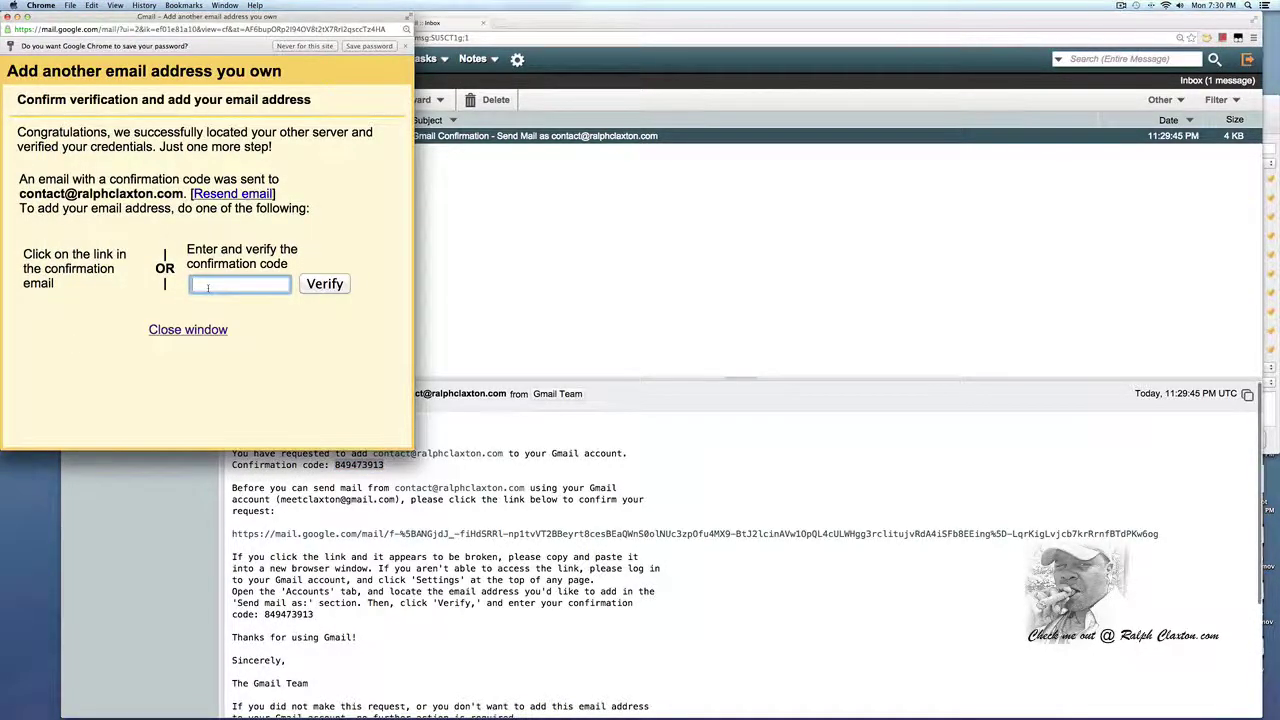
{"action": "key", "text": "super+v"}
{"action": "left_click", "coordinate": [322, 285]}
{"action": "left_click", "coordinate": [273, 412]}
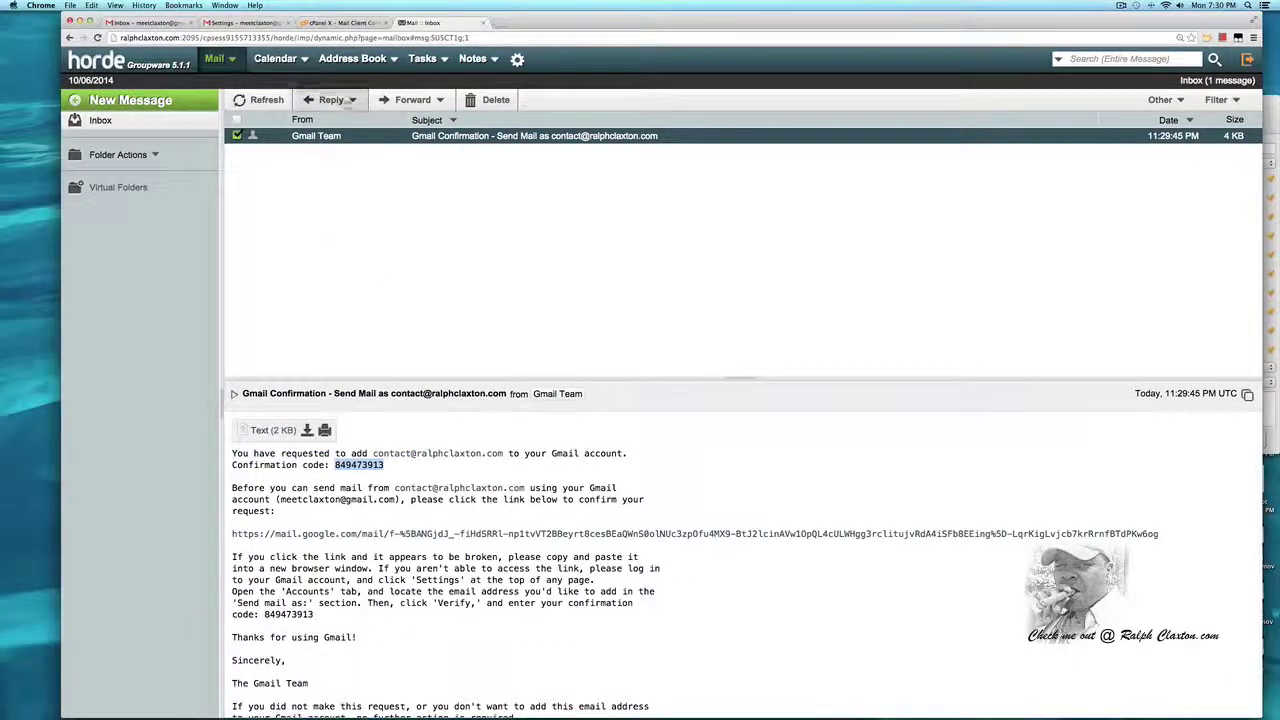
{"action": "left_click", "coordinate": [236, 24]}
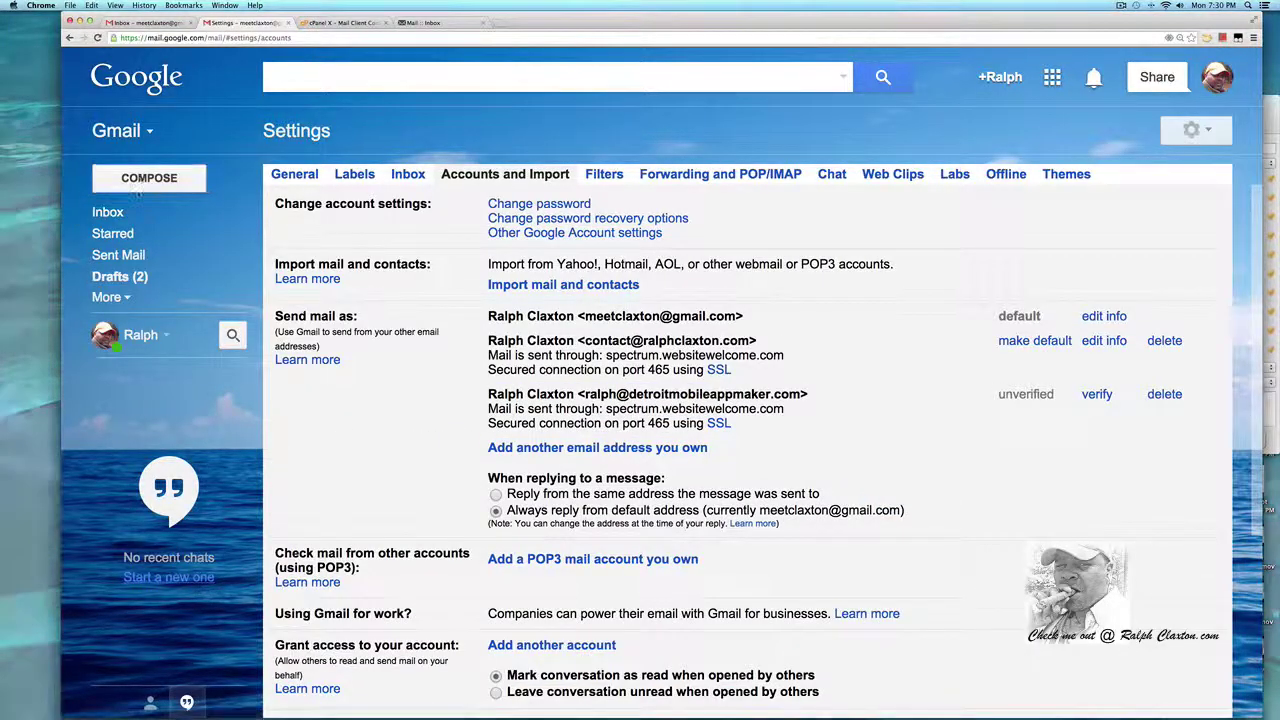
Send a test email with a dummy subject and body to the domain contact address, then view the inbox.
{"action": "left_click", "coordinate": [140, 180]}
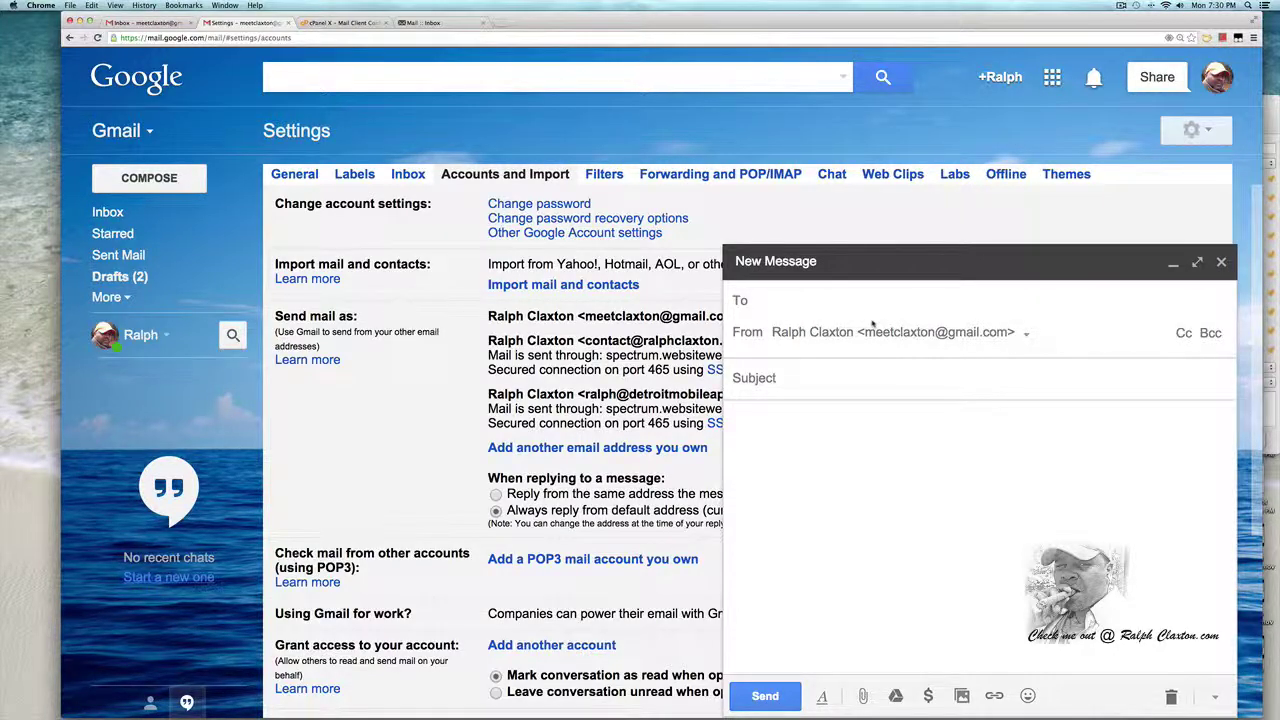
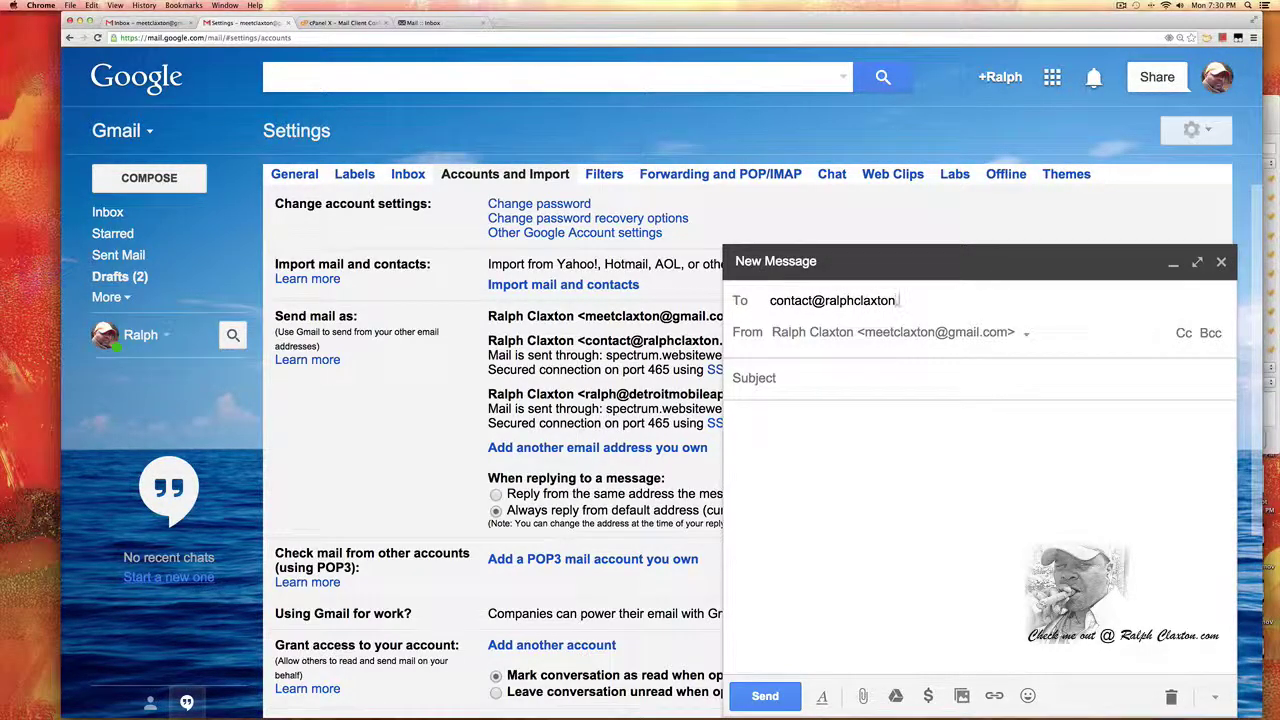
{"action": "key", "text": "Tab"}
{"action": "type", "text": "dsaf"}
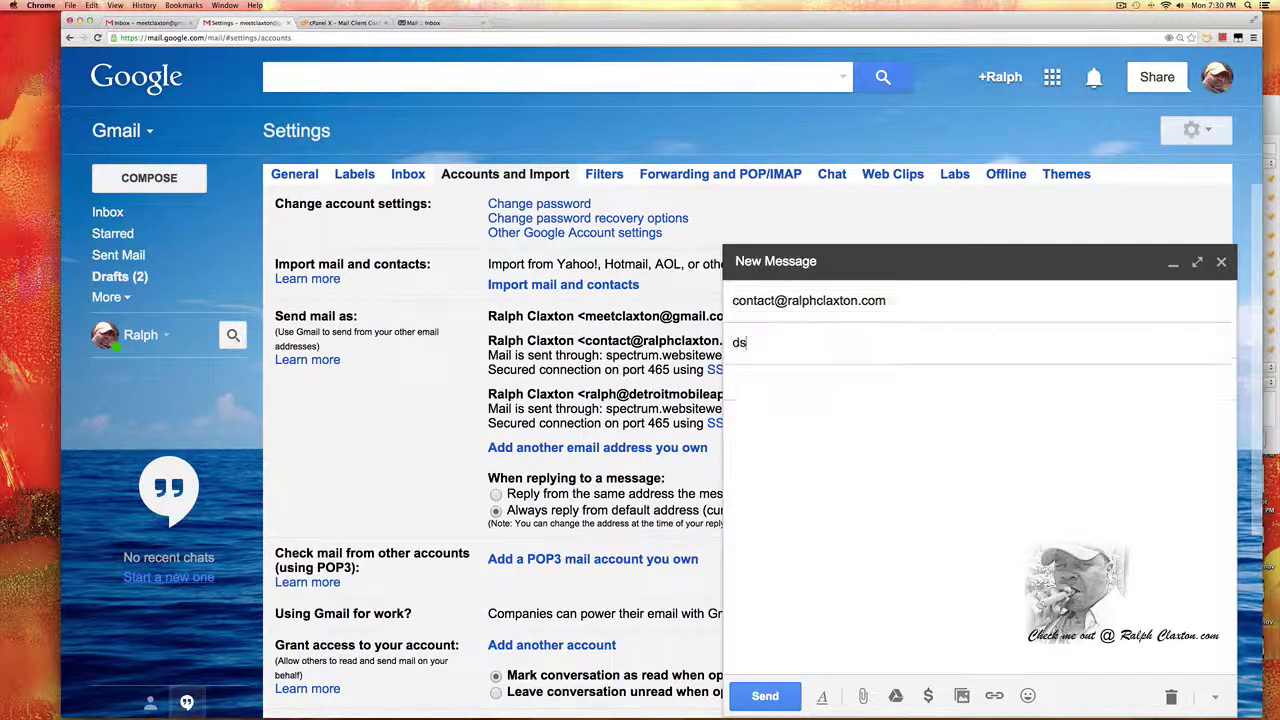
{"action": "key", "text": "Tab"}
{"action": "type", "text": "gfdssfdgsfdgfdsgsdgs"}
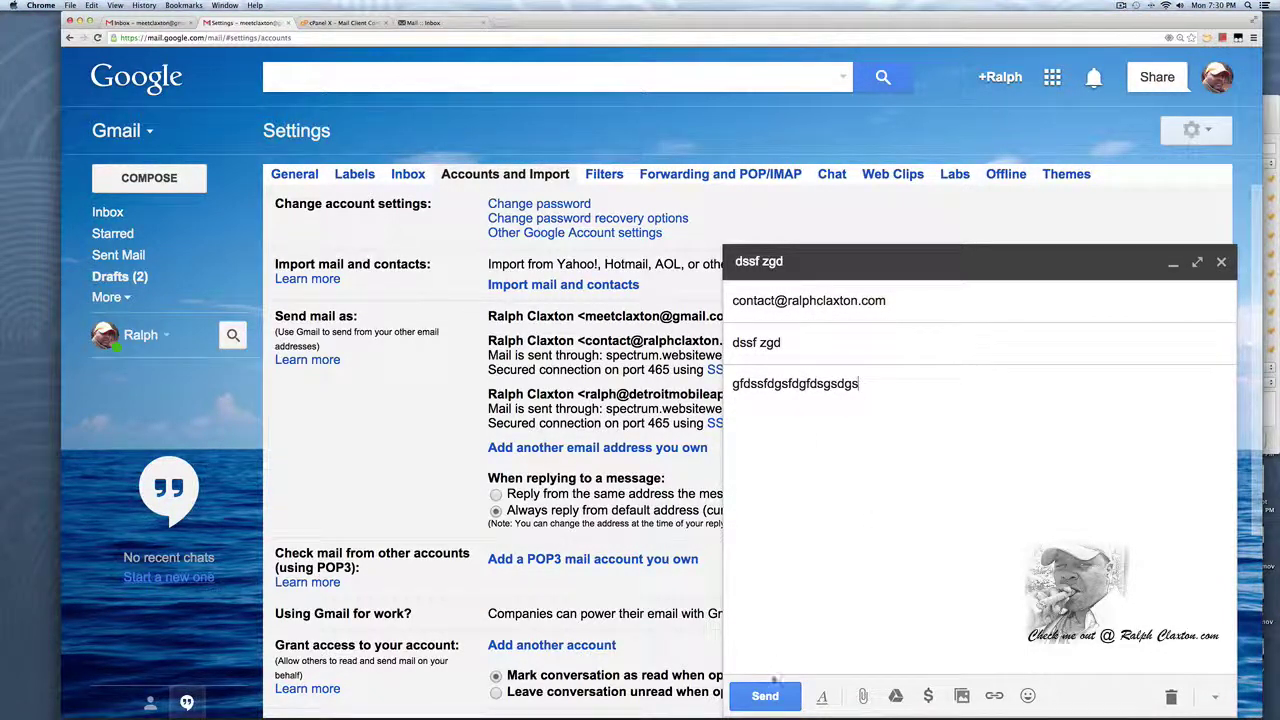
{"action": "left_click", "coordinate": [765, 696]}
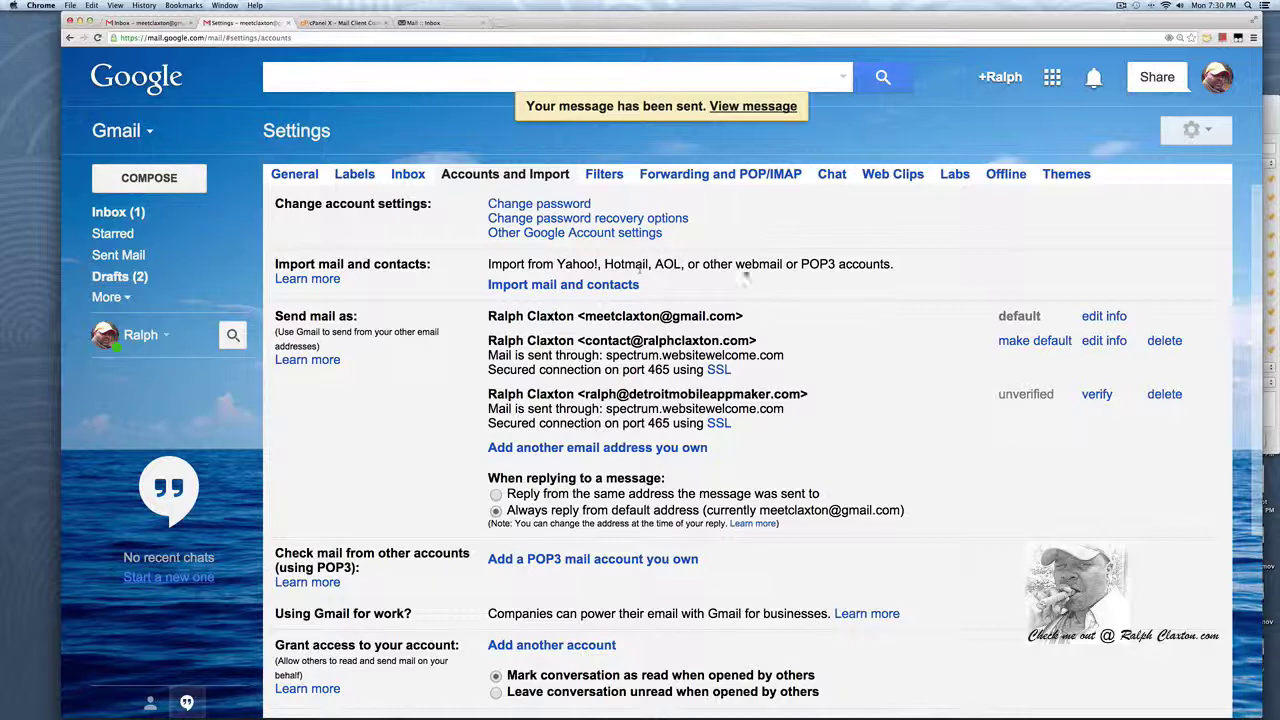
{"action": "left_click", "coordinate": [118, 212]}
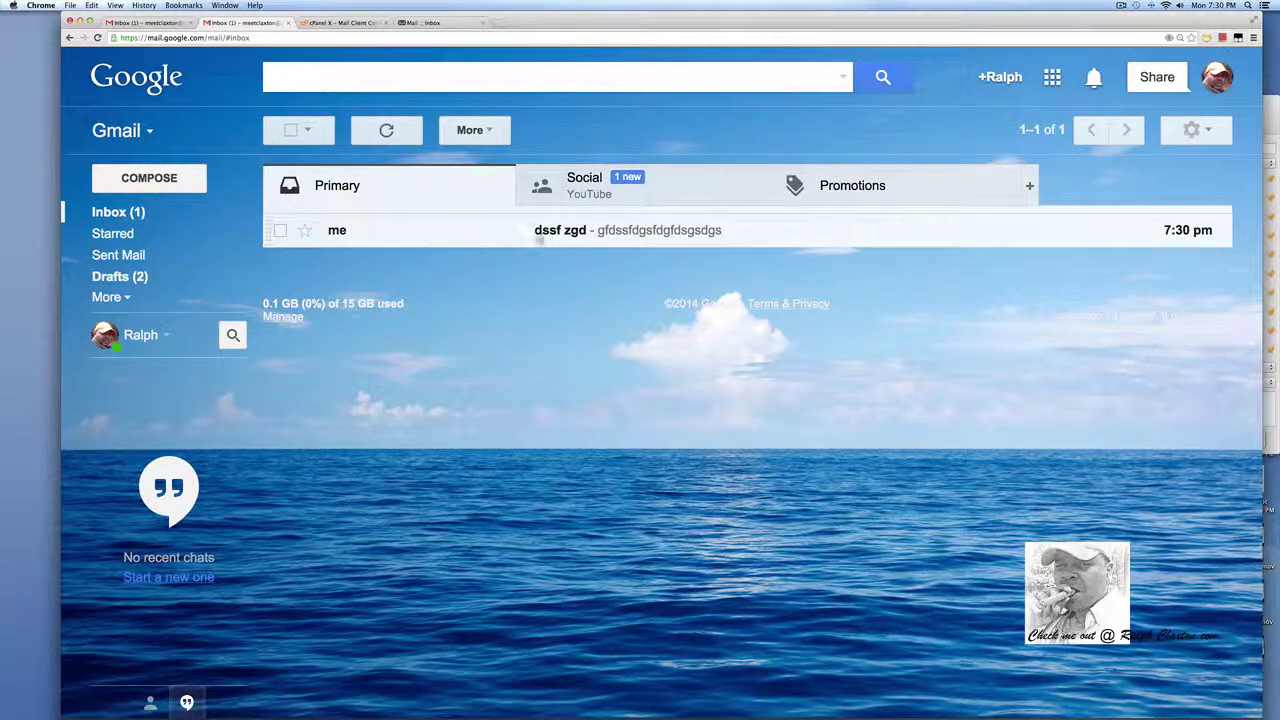
Open the received test message, then start adding a POP3 mail account under Settings > Accounts and Import.
{"action": "left_click", "coordinate": [608, 230]}
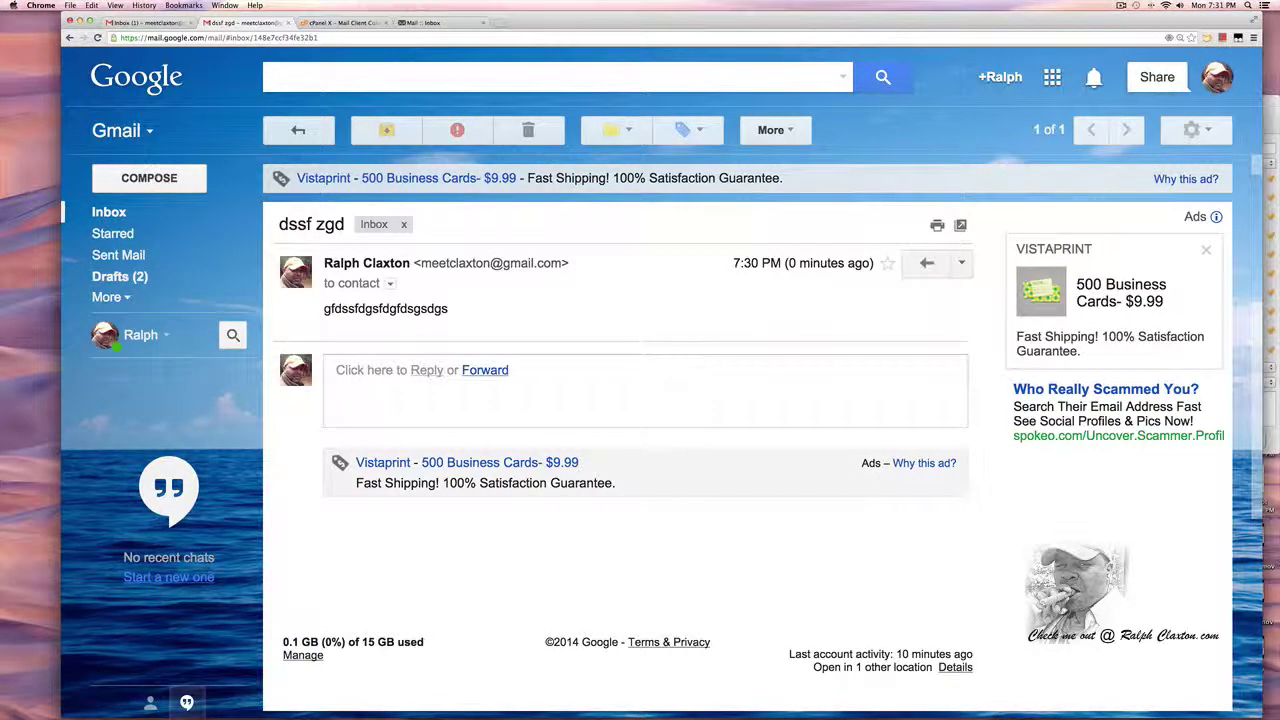
{"action": "left_click", "coordinate": [1192, 130]}
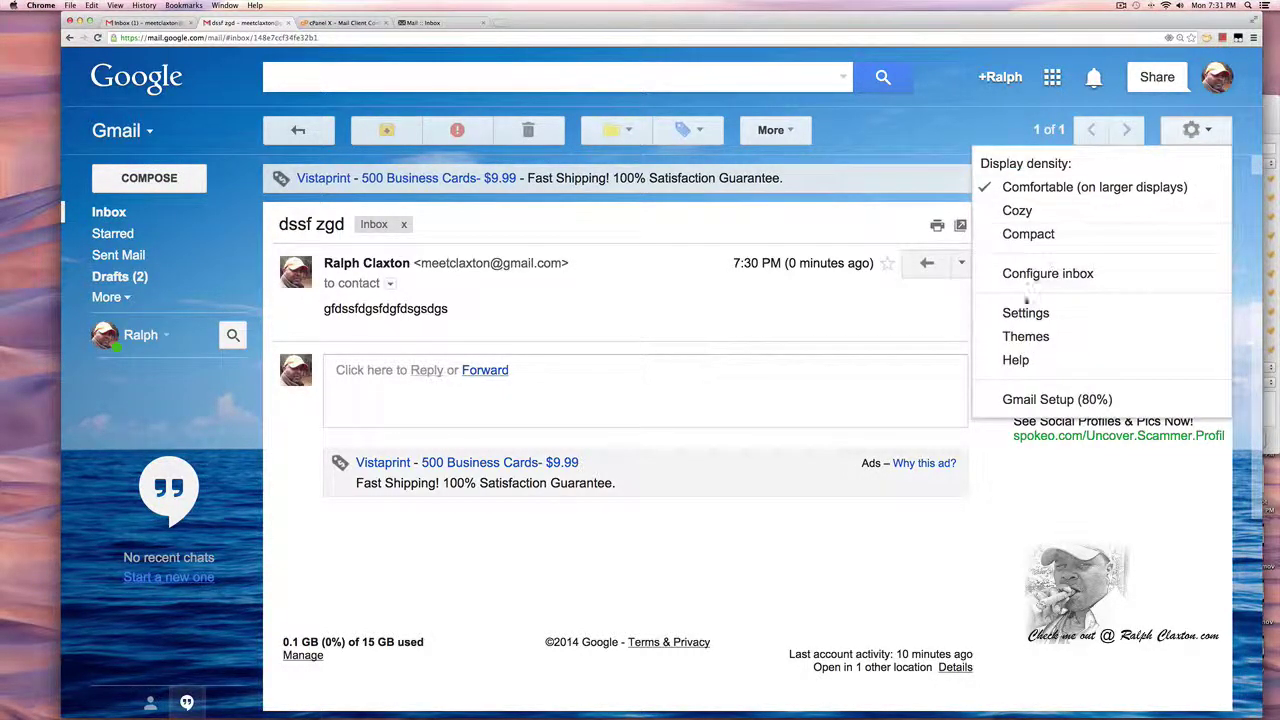
{"action": "left_click", "coordinate": [1026, 313]}
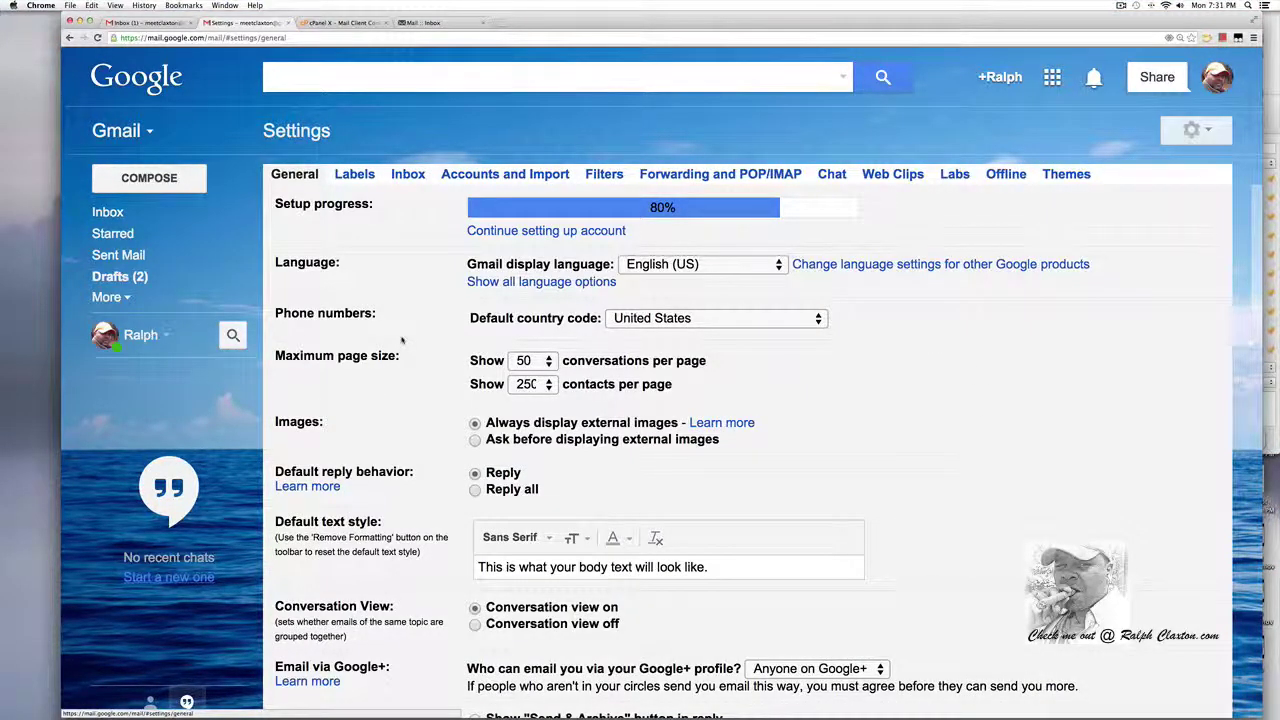
{"action": "scroll", "coordinate": [402, 340], "scroll_direction": "down", "scroll_amount": 1}
{"action": "left_click", "coordinate": [505, 174]}
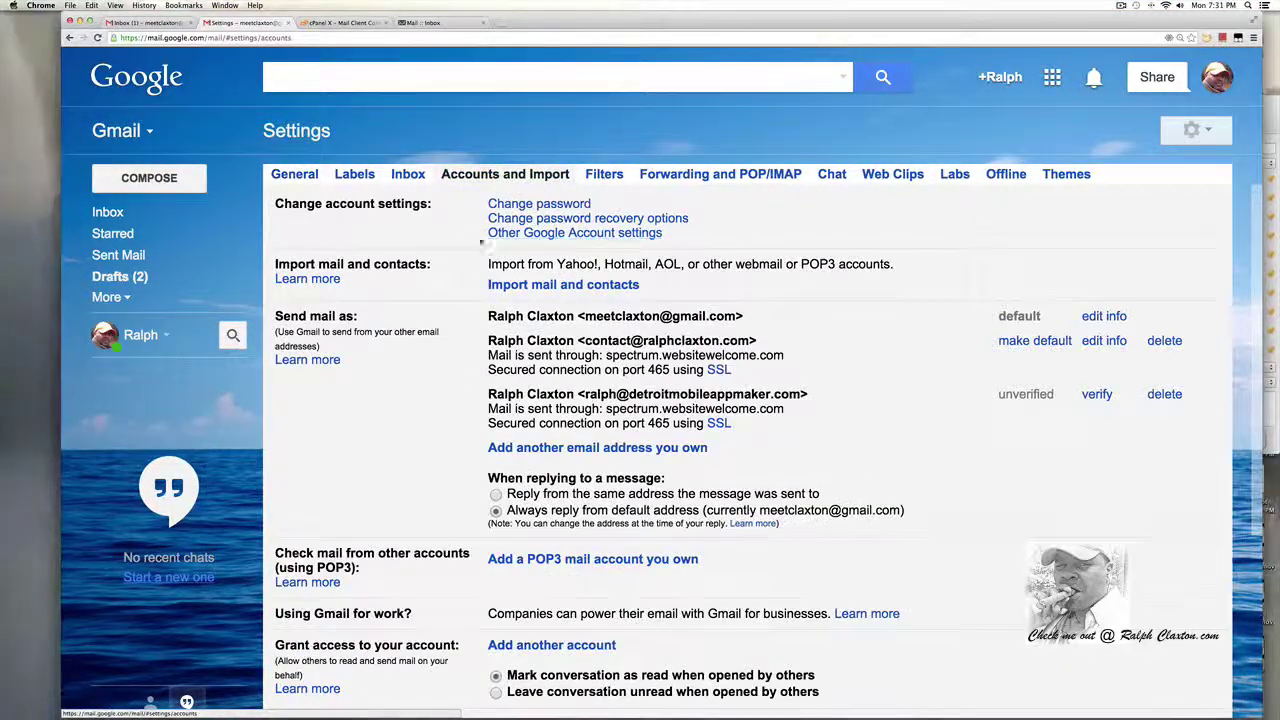
{"action": "scroll", "coordinate": [409, 423], "scroll_direction": "down", "scroll_amount": 2}
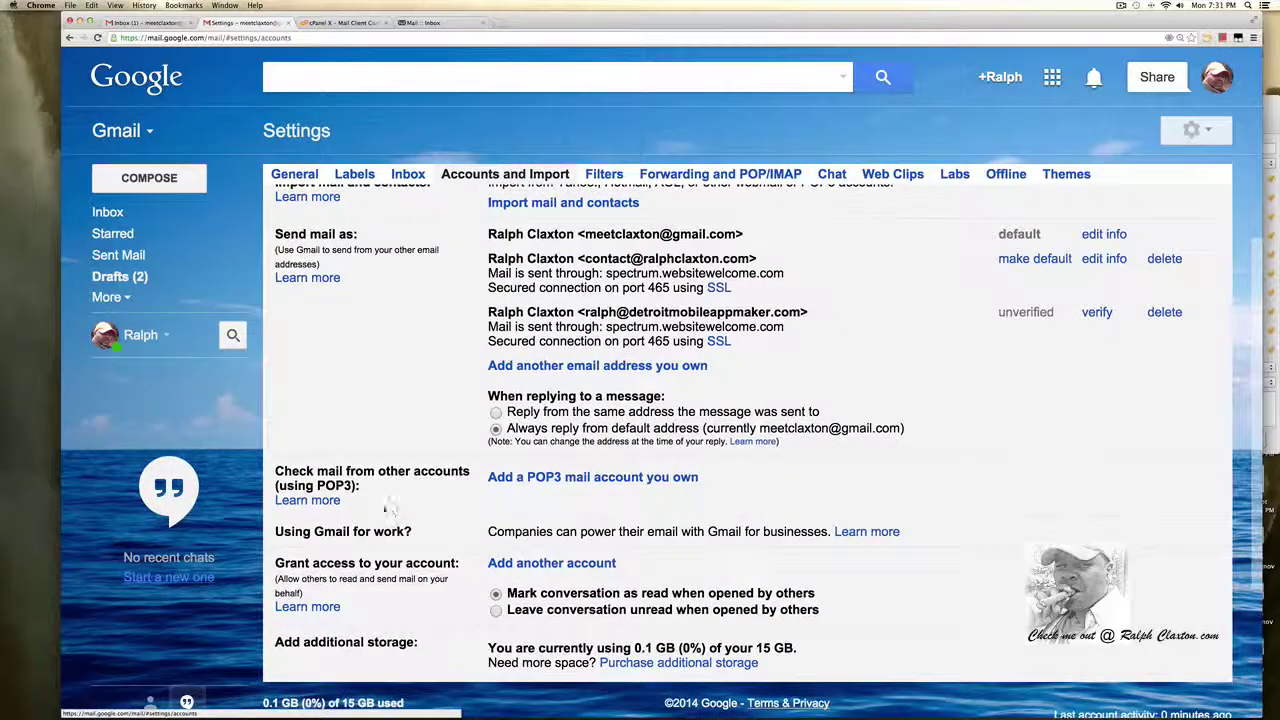
{"action": "left_click", "coordinate": [557, 478]}
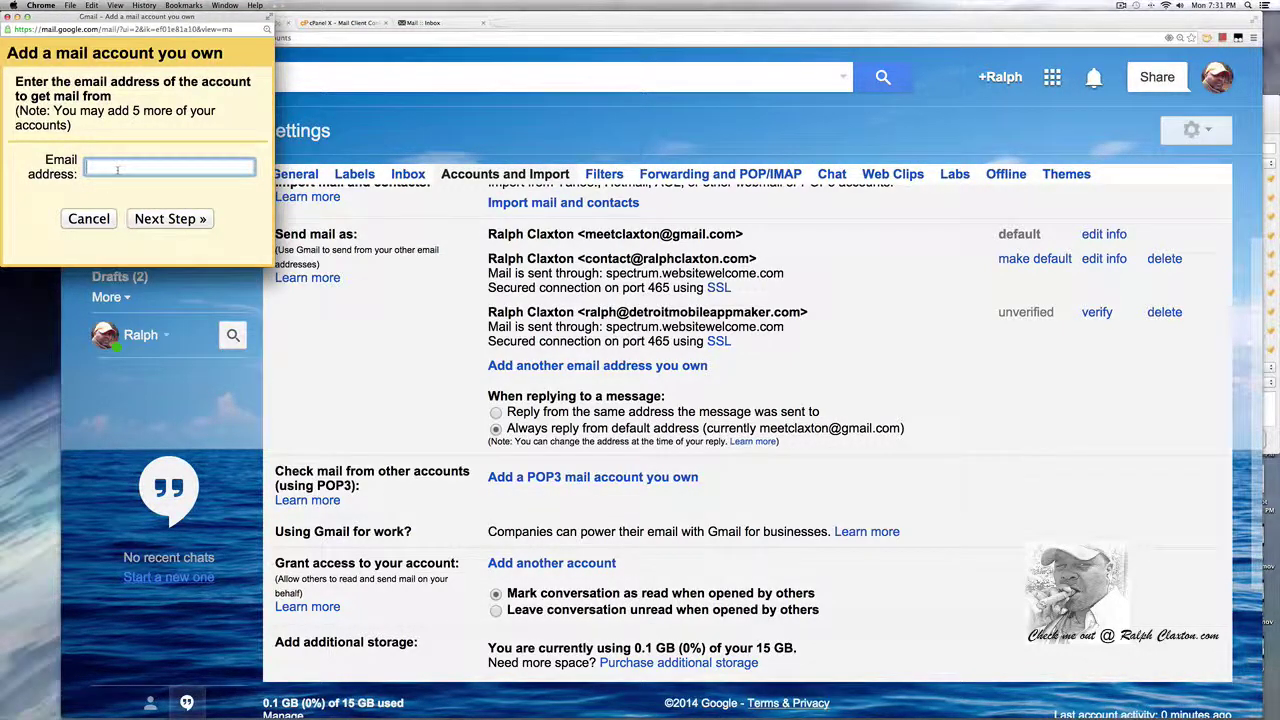
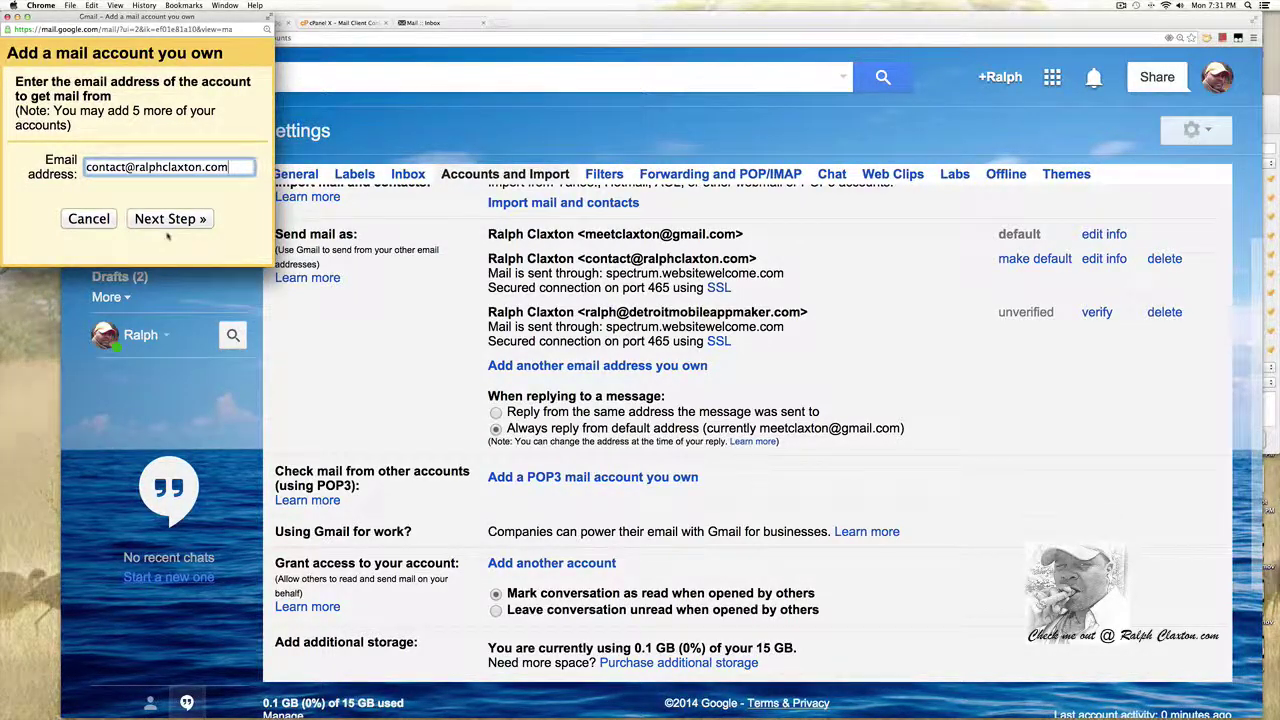
Enter the domain contact address as the mail account to add and continue to the server settings.
{"action": "left_click", "coordinate": [163, 219]}
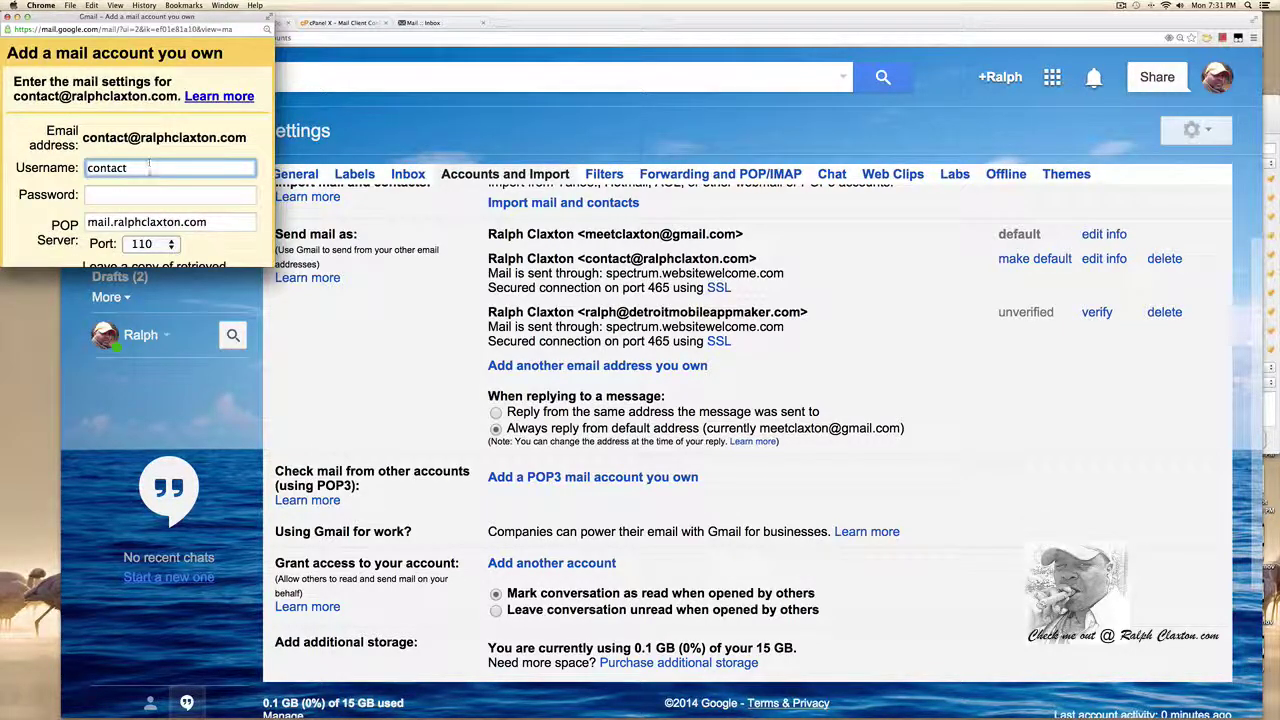
{"action": "scroll", "coordinate": [152, 164], "scroll_direction": "down", "scroll_amount": 1}
Replace the username with the full email address and enter the mailbox password.
{"action": "left_click_drag", "start_coordinate": [247, 137], "coordinate": [82, 137]}
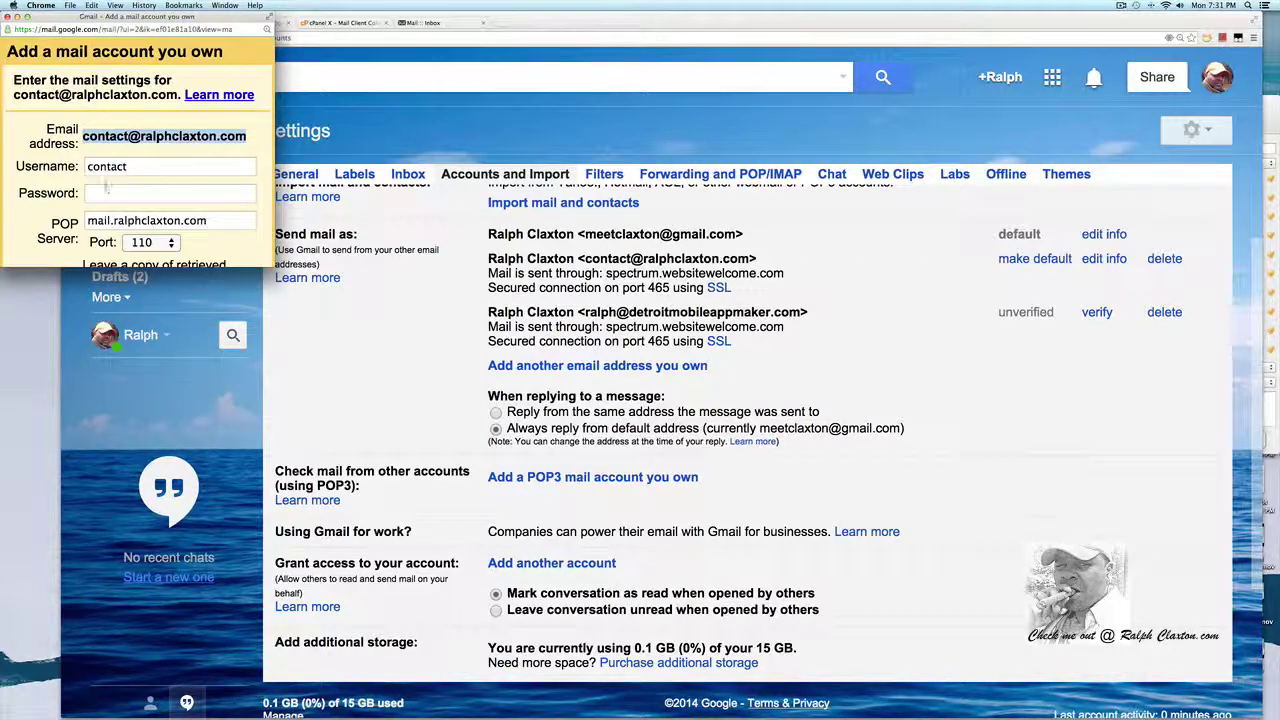
{"action": "left_click", "coordinate": [127, 168]}
{"action": "double_click", "coordinate": [112, 170]}
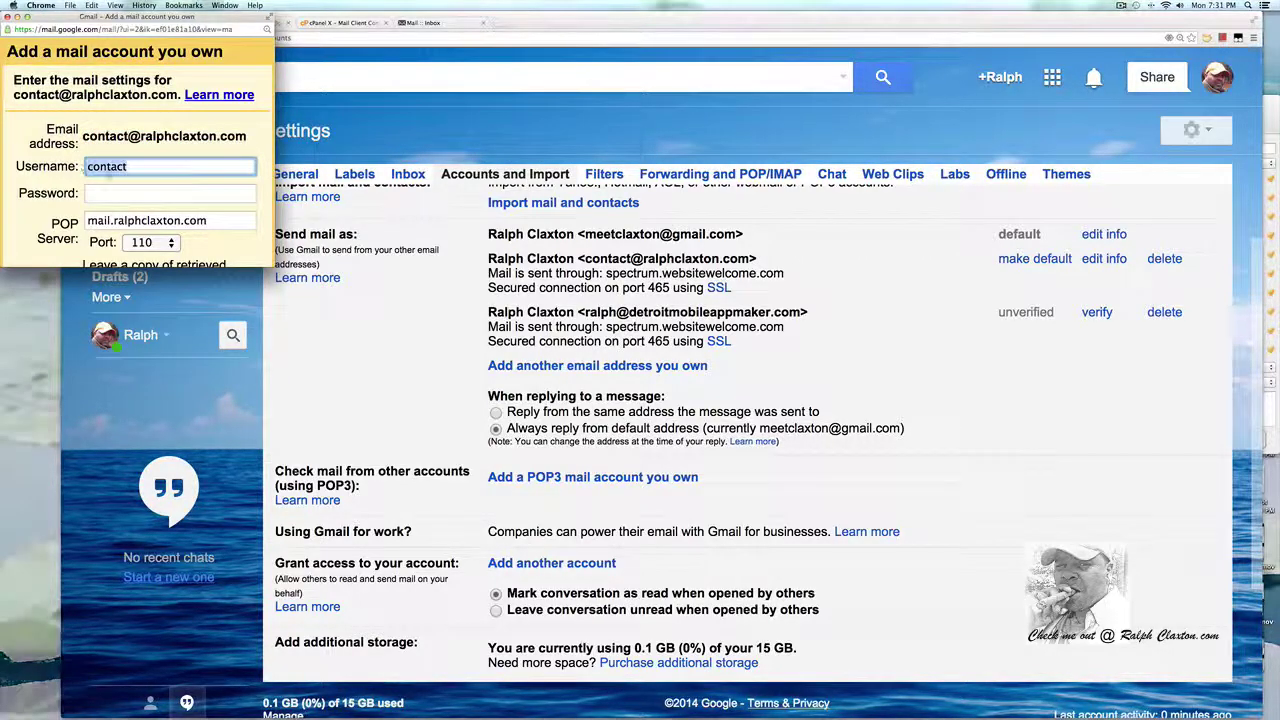
{"action": "key", "text": "super+c"}
{"action": "key", "text": "super+v"}
{"action": "left_click", "coordinate": [111, 193]}
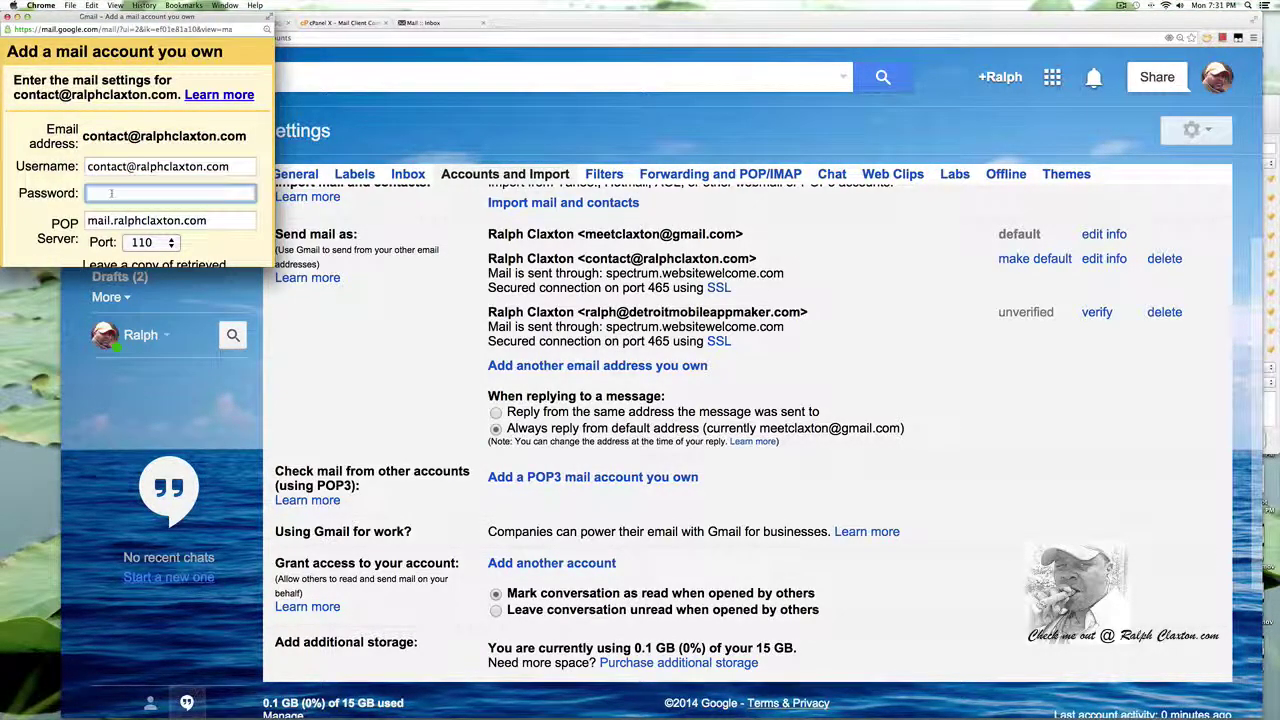
{"action": "type", "text": "•••••••••"}
{"action": "scroll", "coordinate": [216, 234], "scroll_direction": "down", "scroll_amount": 1}
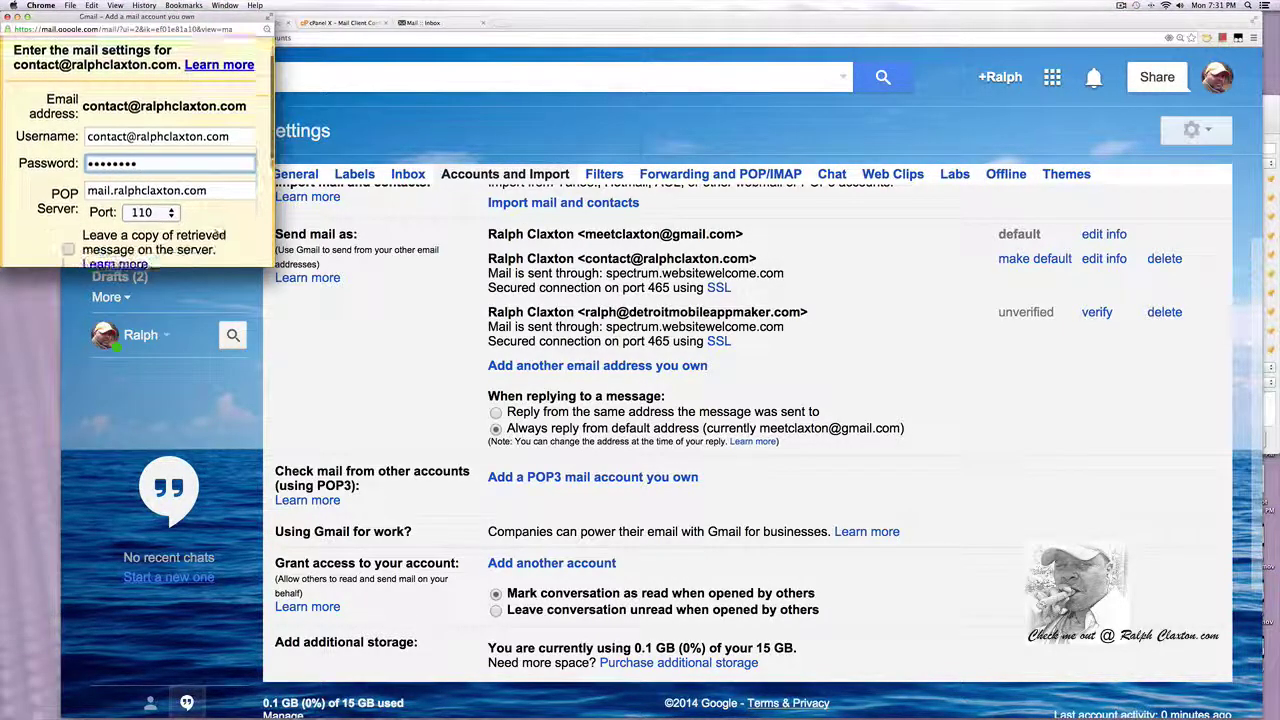
{"action": "scroll", "coordinate": [141, 154], "scroll_direction": "down", "scroll_amount": 1}
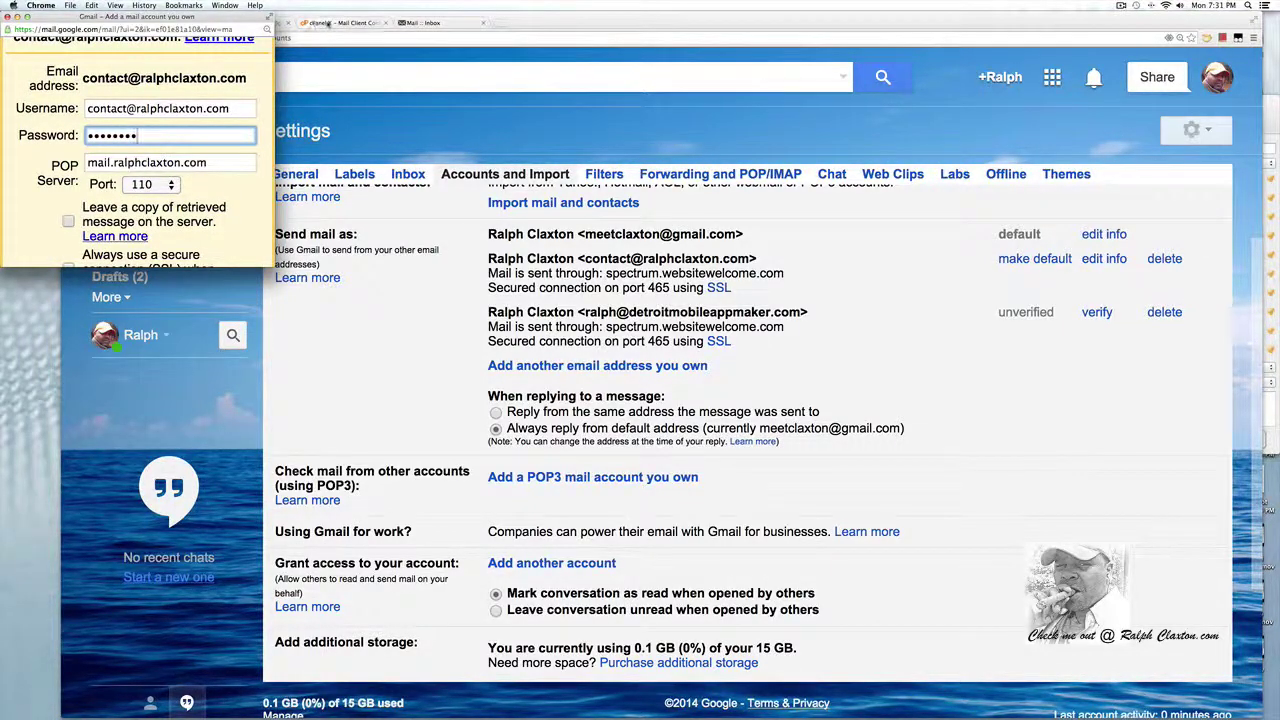
Highlight the non-SSL POP3 port 110 in cPanel's mail client settings to compare with Gmail's form.
{"action": "left_click", "coordinate": [332, 22]}
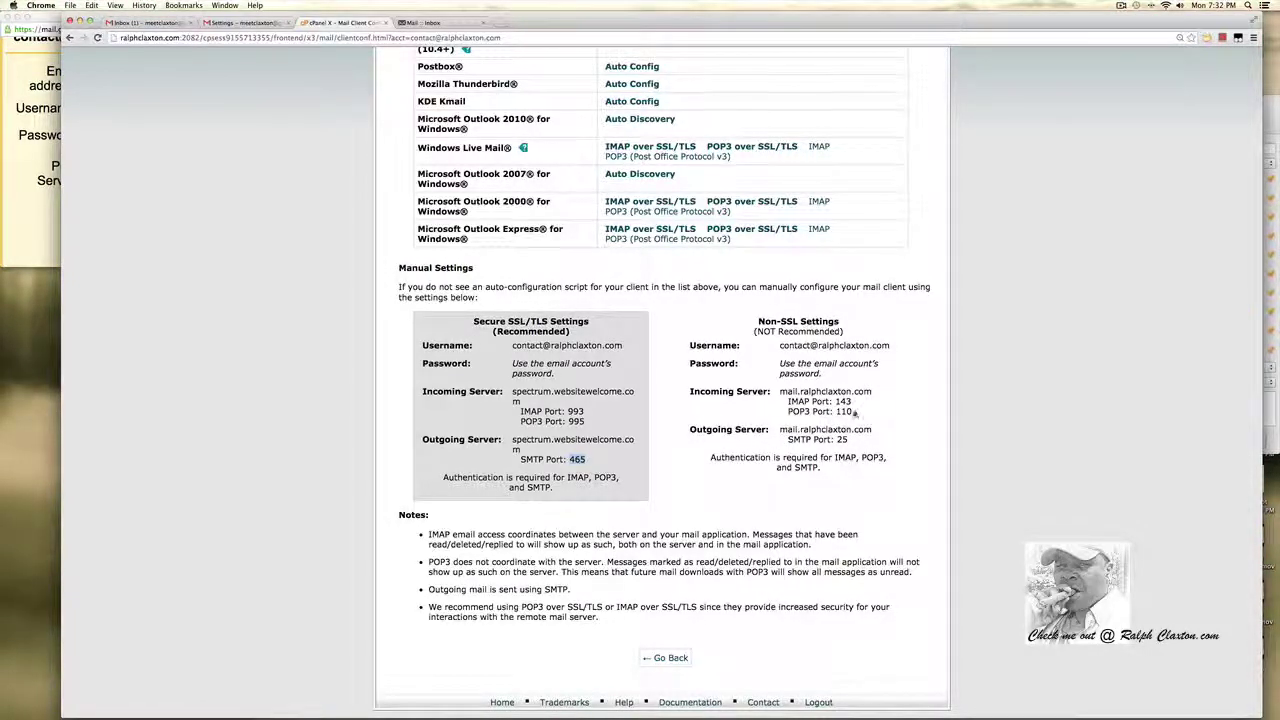
{"action": "left_click_drag", "start_coordinate": [855, 413], "coordinate": [798, 411]}
{"action": "left_click", "coordinate": [22, 261]}
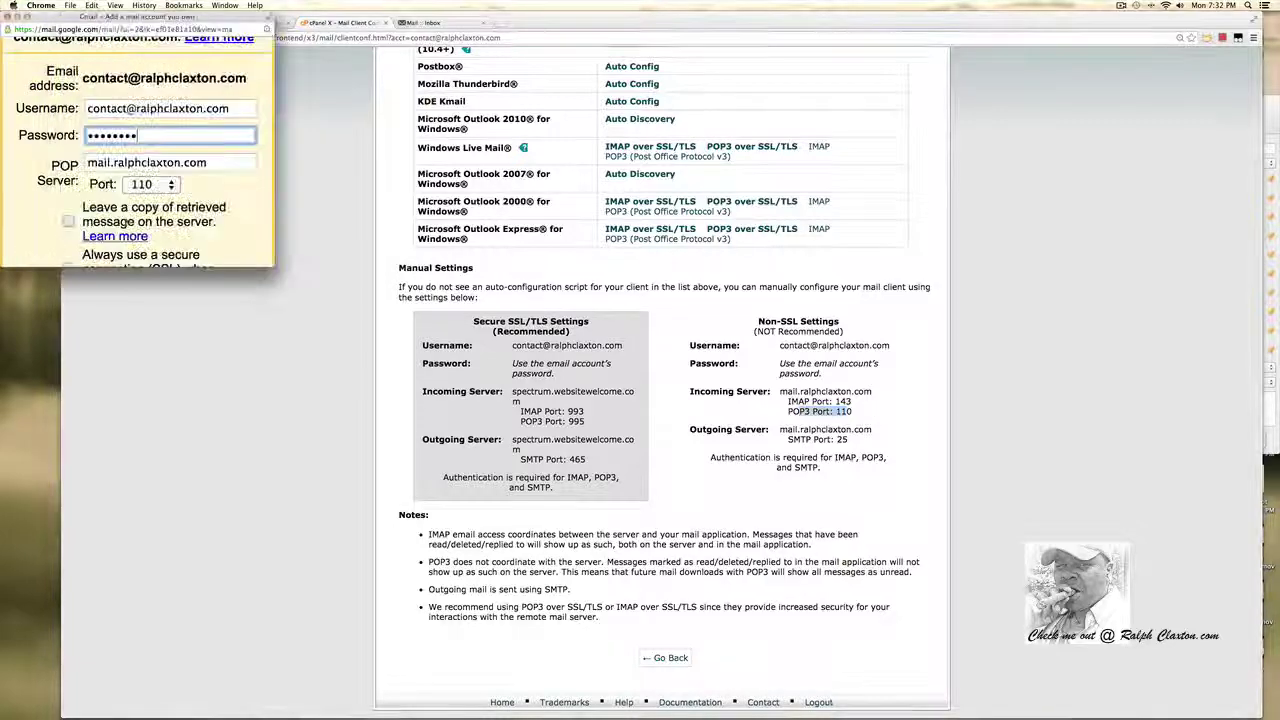
{"action": "scroll", "coordinate": [216, 225], "scroll_direction": "down", "scroll_amount": 3}
{"action": "scroll", "coordinate": [216, 230], "scroll_direction": "down", "scroll_amount": 2}
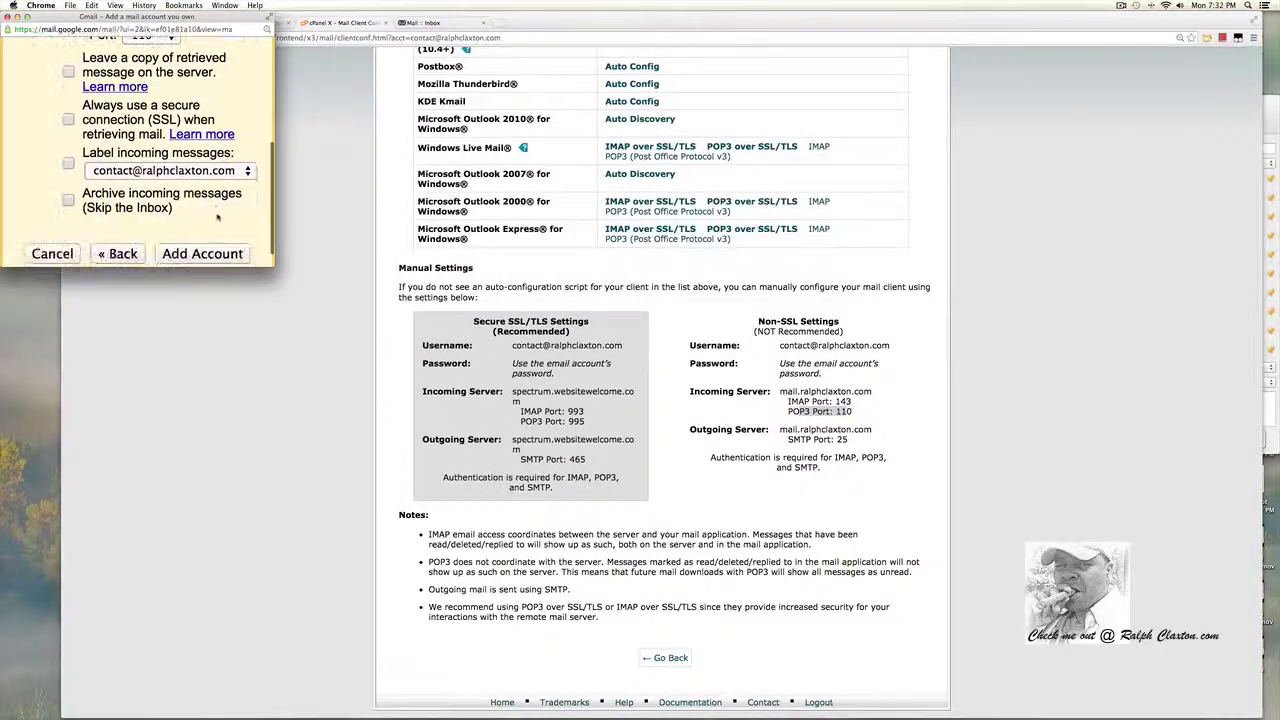
Uncheck 'Leave a copy' in Gmail's POP3 form, enlarge it, then show the Horde webmail inbox.
{"action": "left_click", "coordinate": [69, 72]}
{"action": "scroll", "coordinate": [130, 120], "scroll_direction": "up", "scroll_amount": 2}
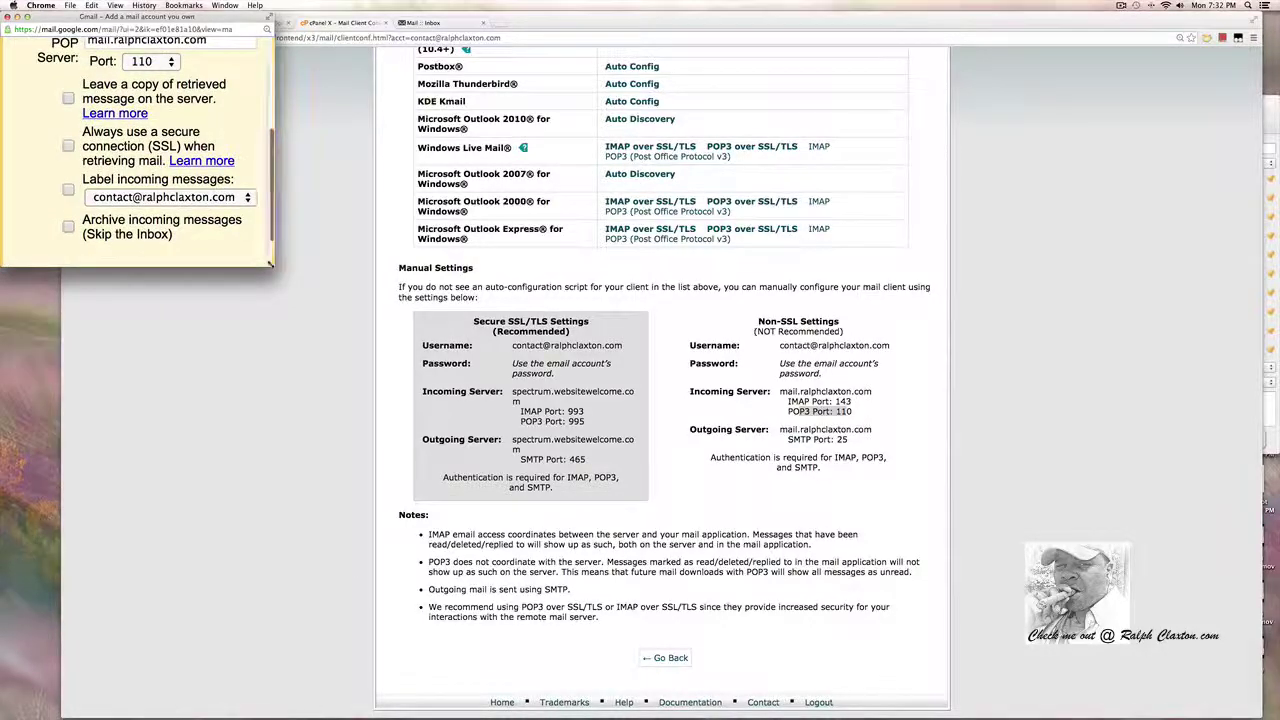
{"action": "left_click_drag", "start_coordinate": [421, 405], "coordinate": [429, 412]}
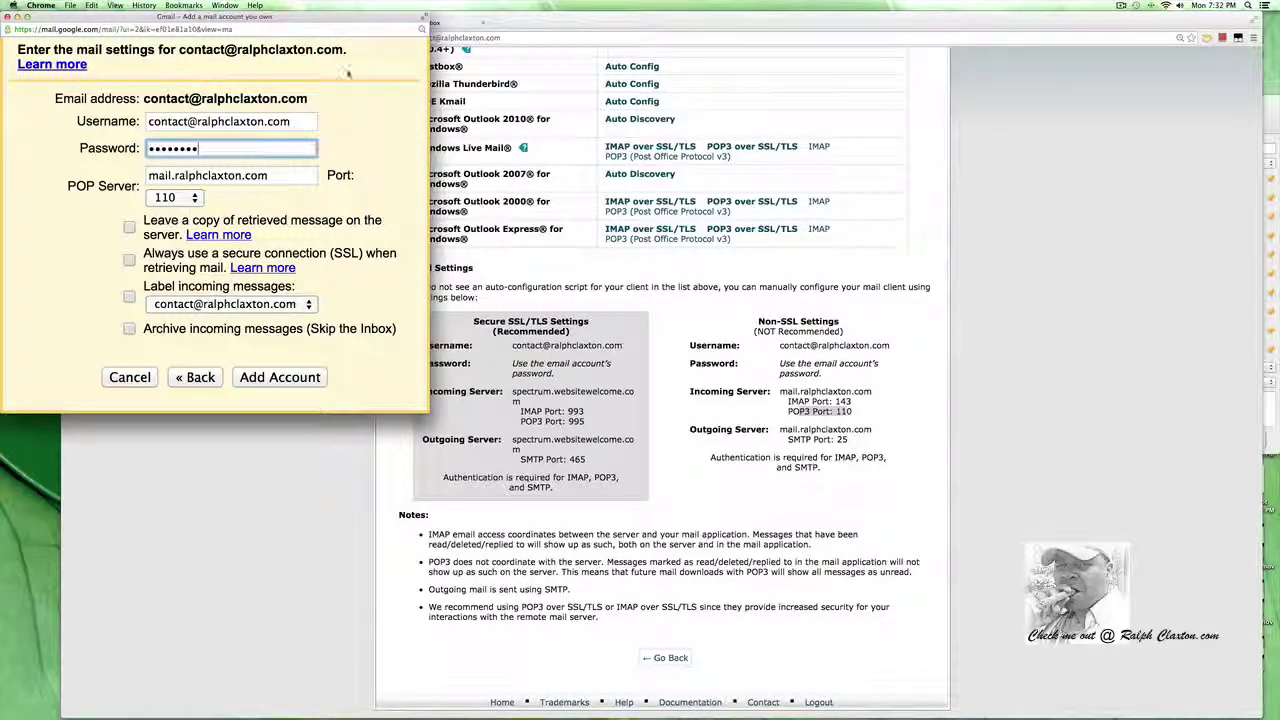
{"action": "left_click", "coordinate": [560, 24]}
{"action": "left_click", "coordinate": [432, 23]}
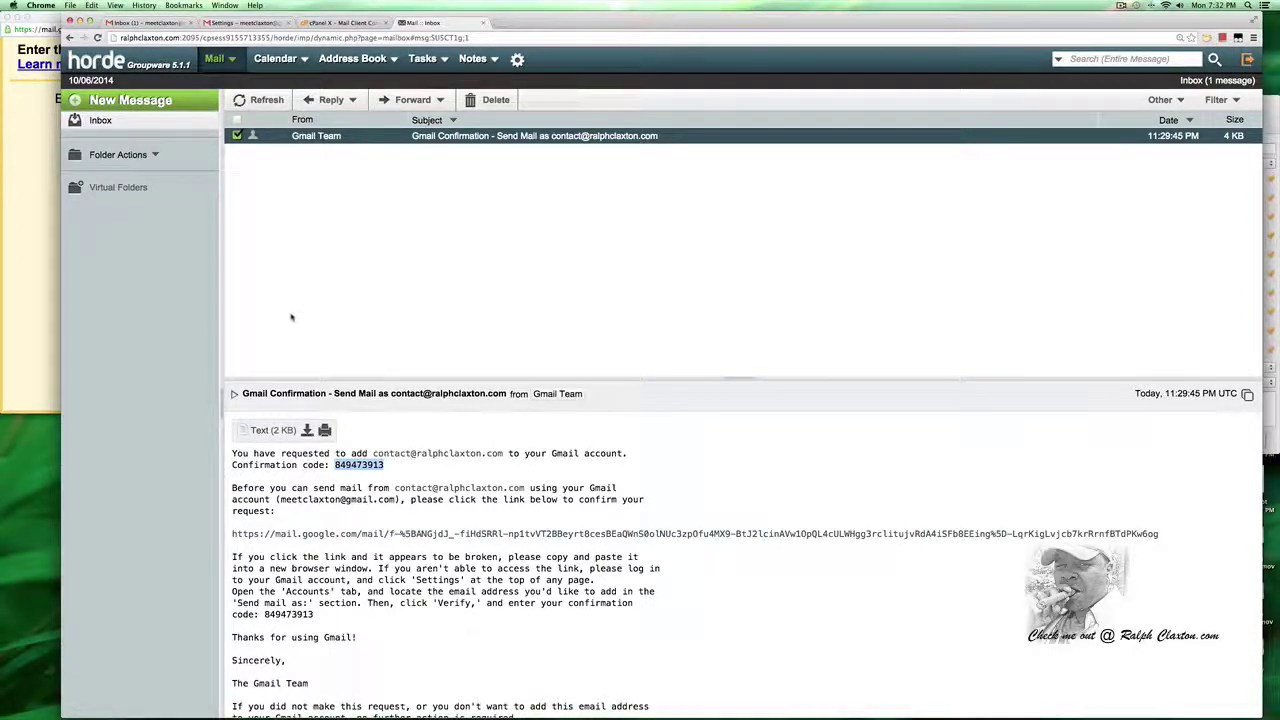
Bring the Gmail 'Enter the mail settings' POP3 form back in front of the webmail window.
{"action": "left_click", "coordinate": [30, 288]}
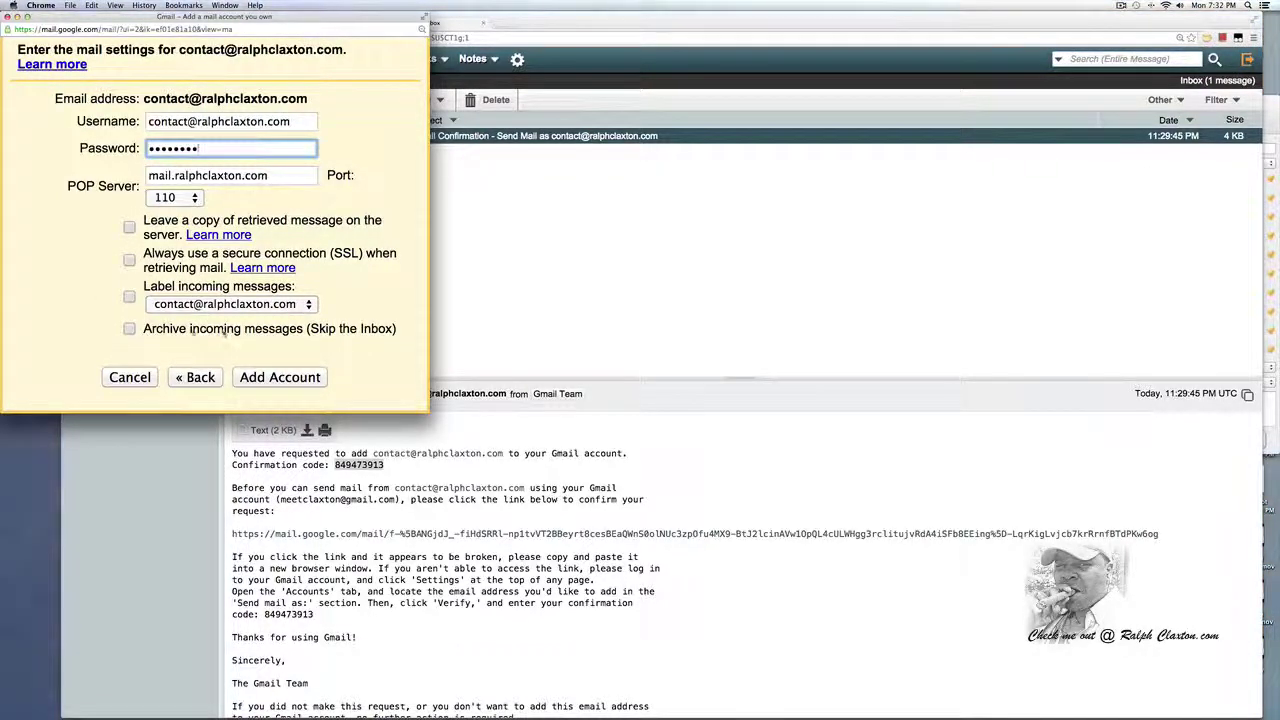
Submit the contact mailbox's POP3 settings with Add Account, then return to the Gmail inbox.
{"action": "left_click", "coordinate": [532, 342]}
{"action": "left_click", "coordinate": [245, 22]}
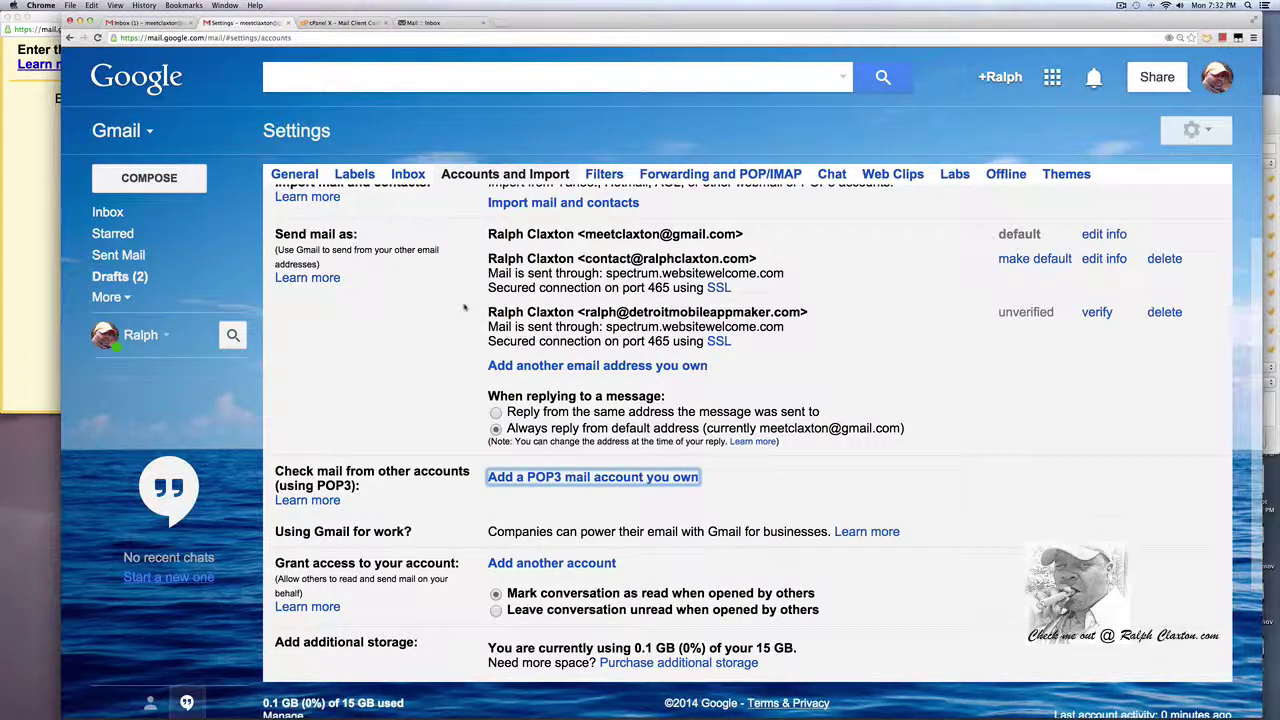
{"action": "left_click", "coordinate": [5, 252]}
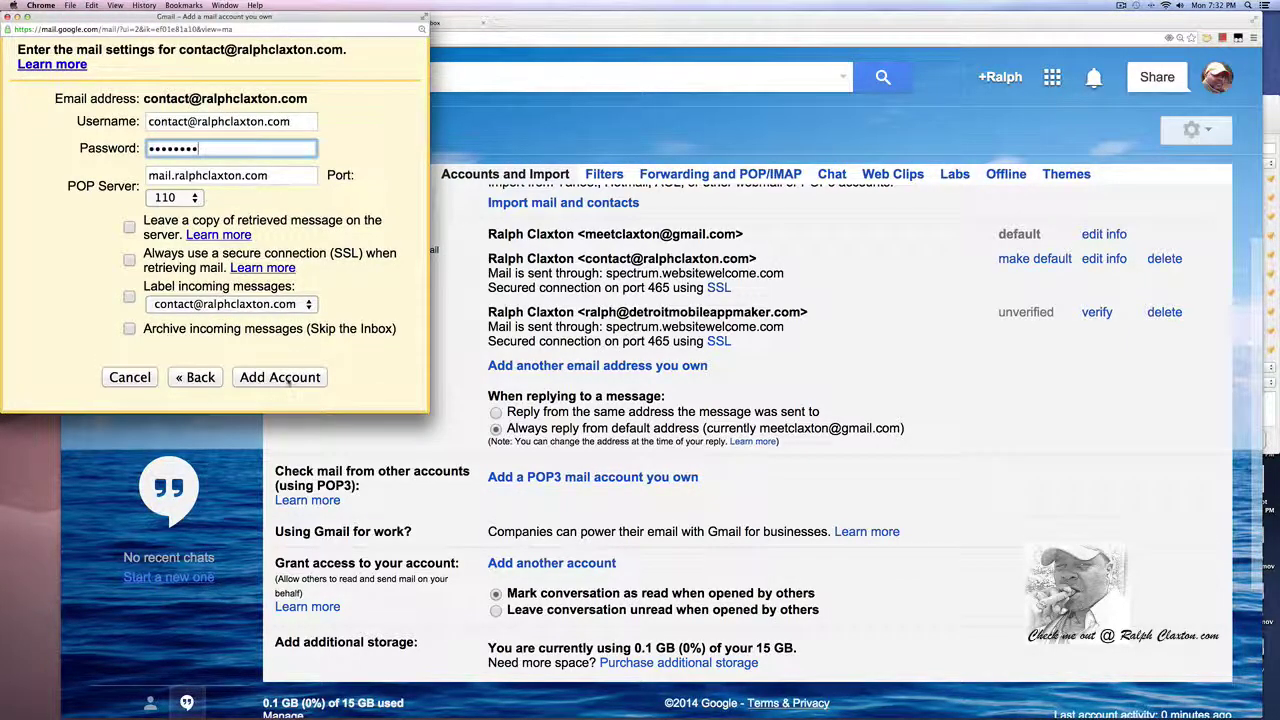
{"action": "left_click", "coordinate": [288, 381]}
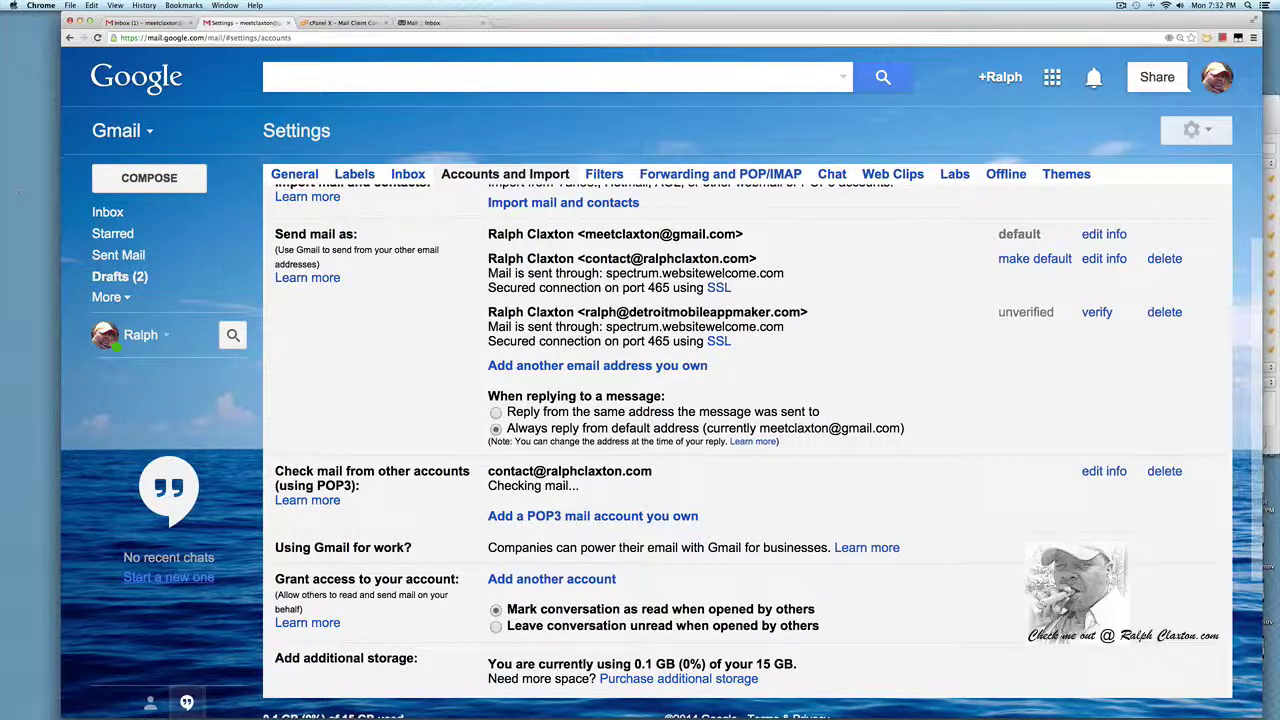
{"action": "left_click", "coordinate": [168, 213]}
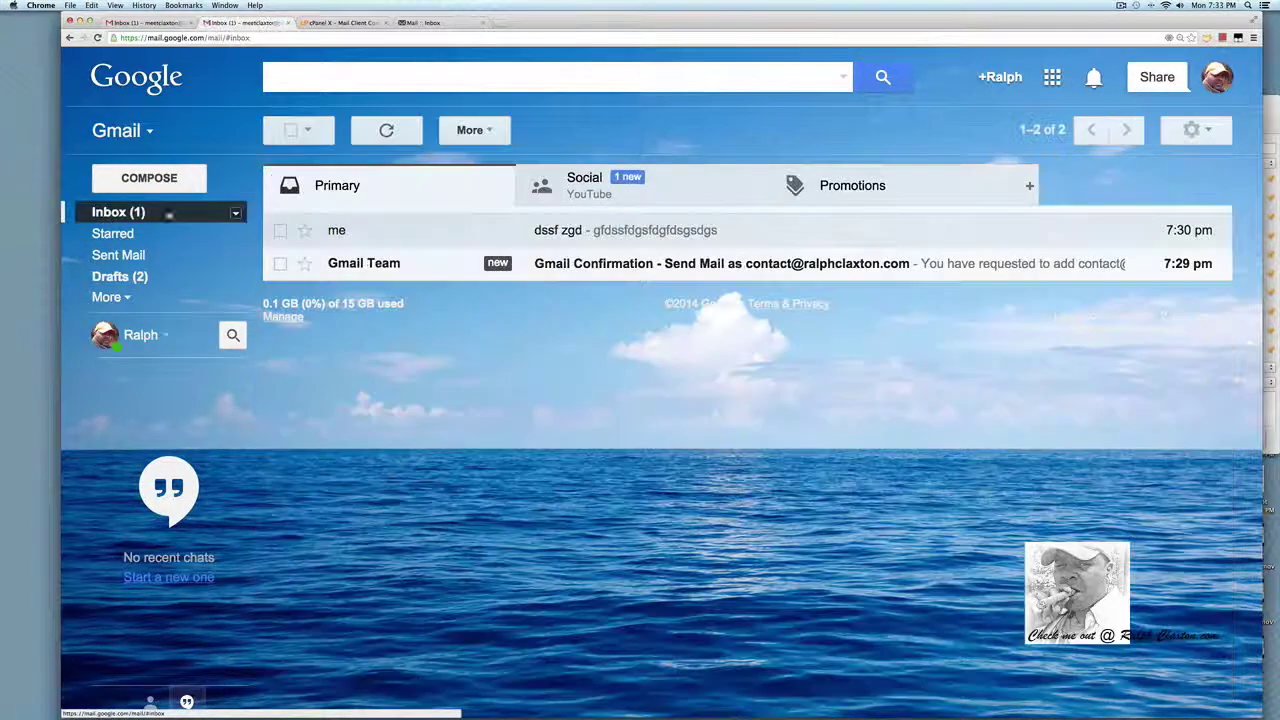
Send a test from the domain contact address to the Gmail account, subject 'fd gfdgdg', body 'fddsgfsdsf'.
{"action": "left_click", "coordinate": [174, 178]}
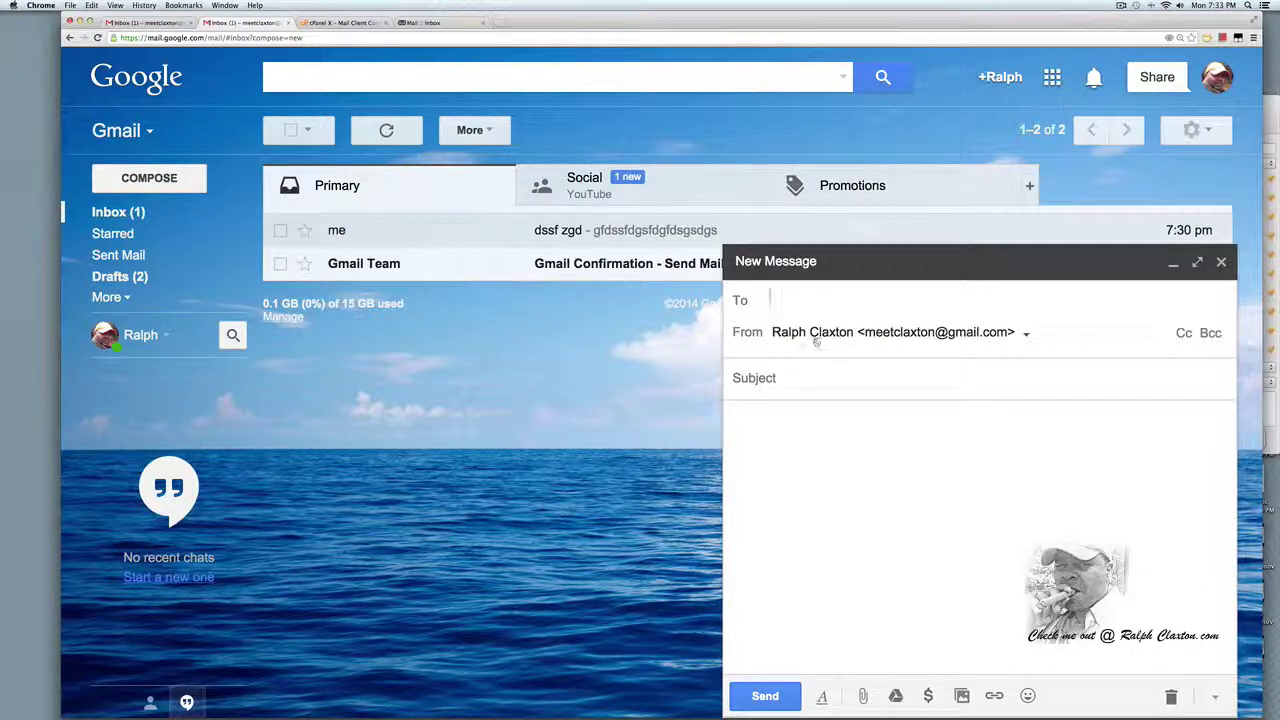
{"action": "left_click", "coordinate": [1025, 334]}
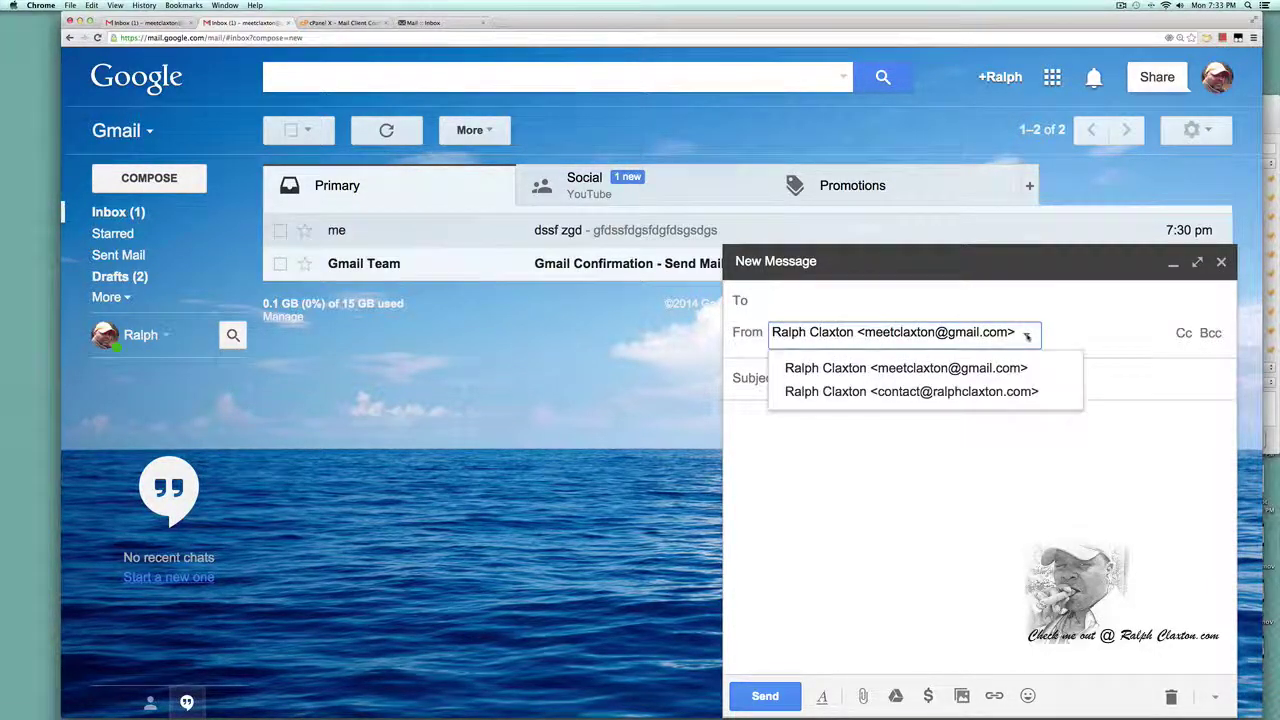
{"action": "left_click", "coordinate": [950, 392]}
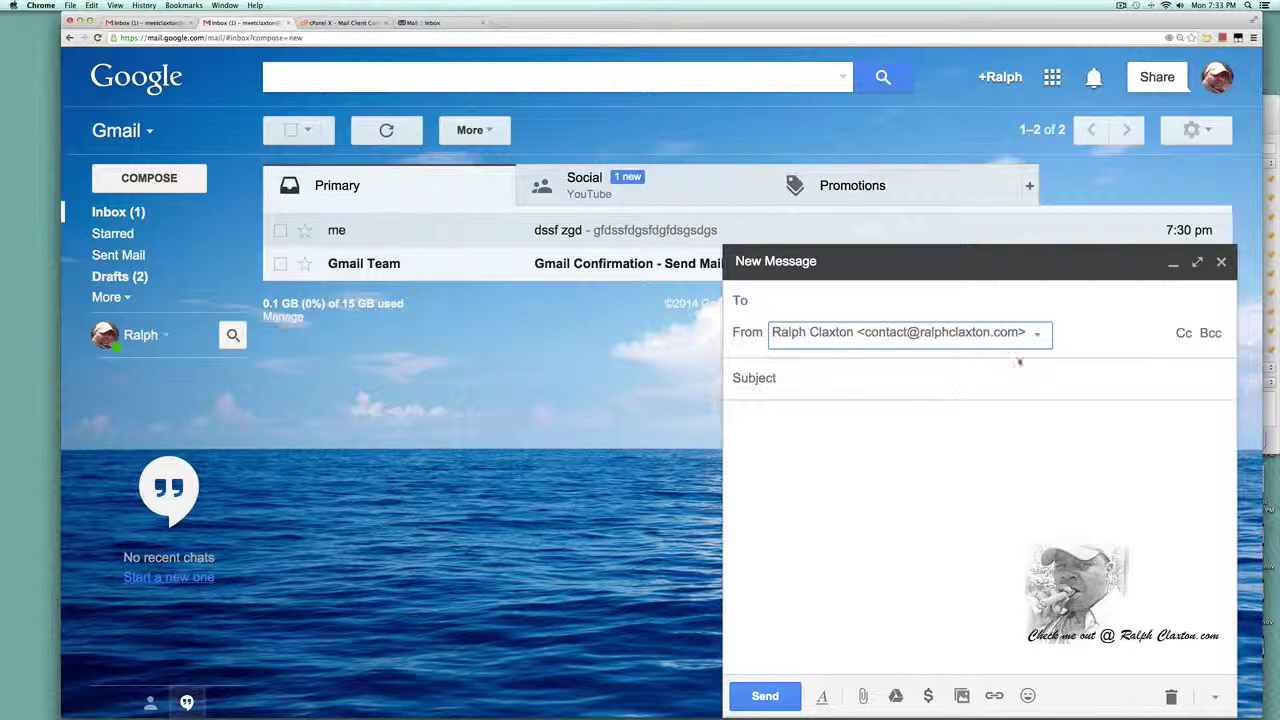
{"action": "left_click", "coordinate": [811, 302]}
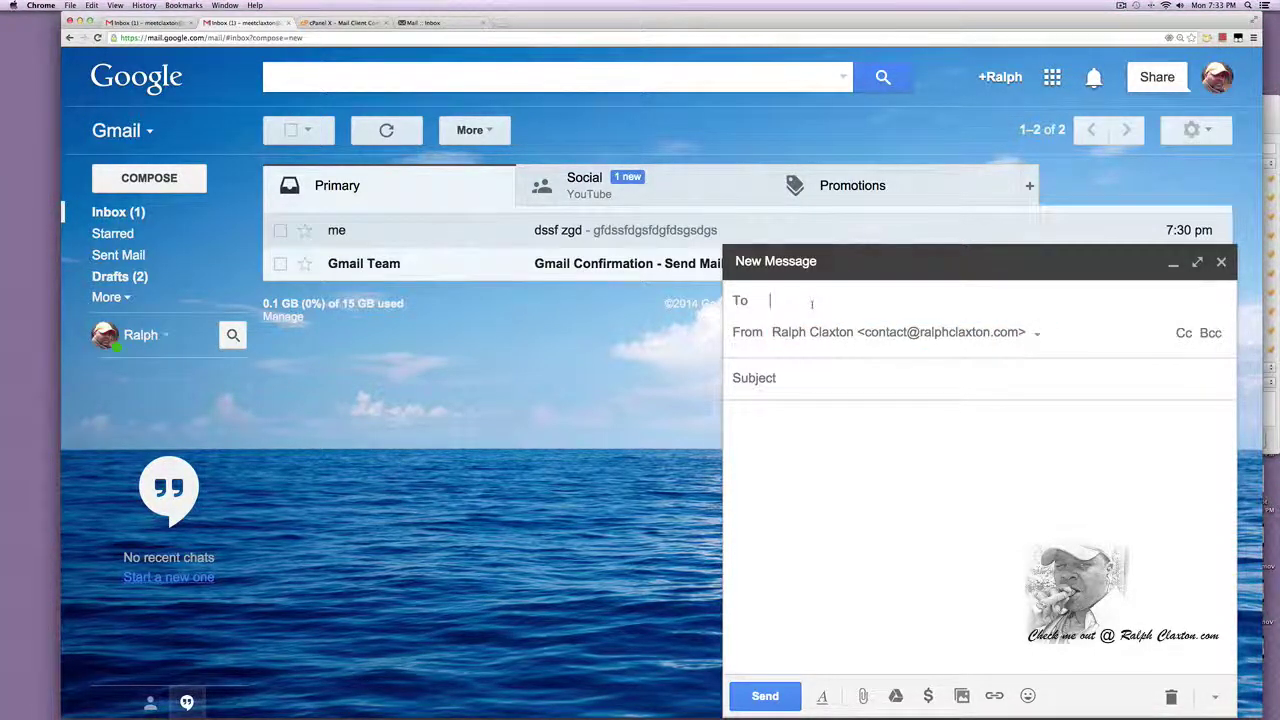
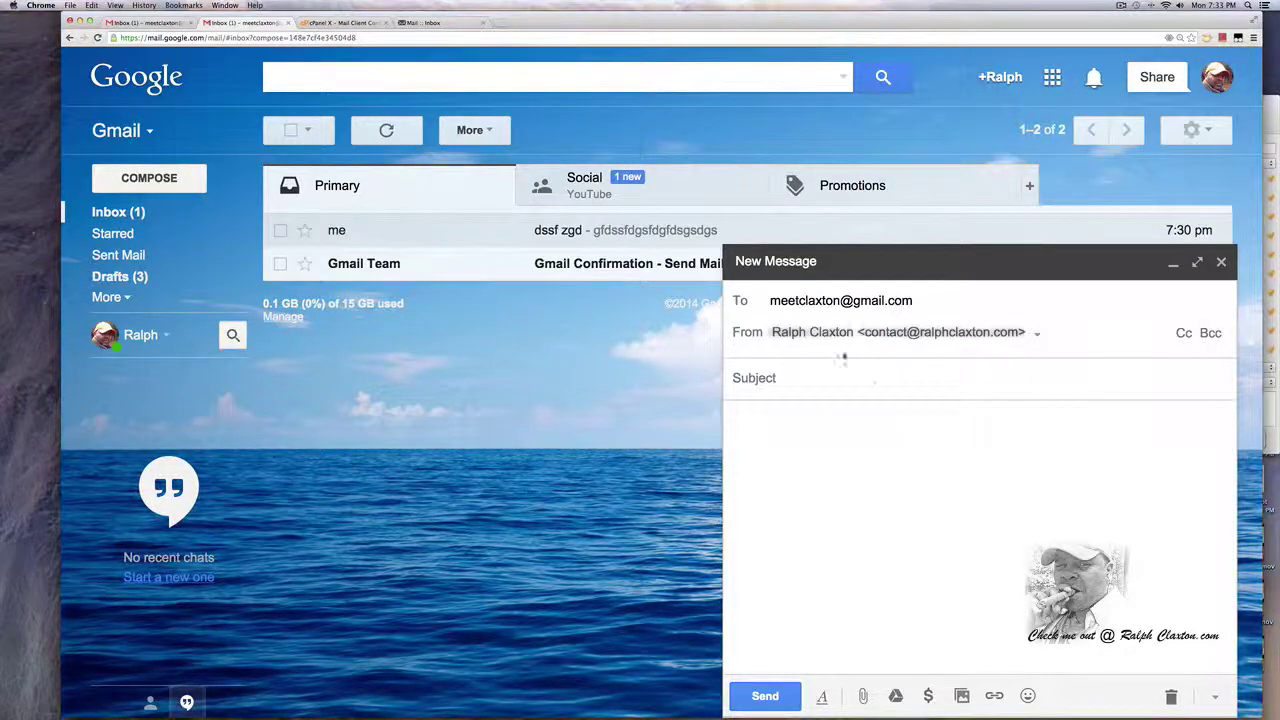
{"action": "key", "text": "Tab"}
{"action": "type", "text": "fd gfdgdg"}
{"action": "key", "text": "Tab"}
{"action": "type", "text": "fddsgfsdsf"}
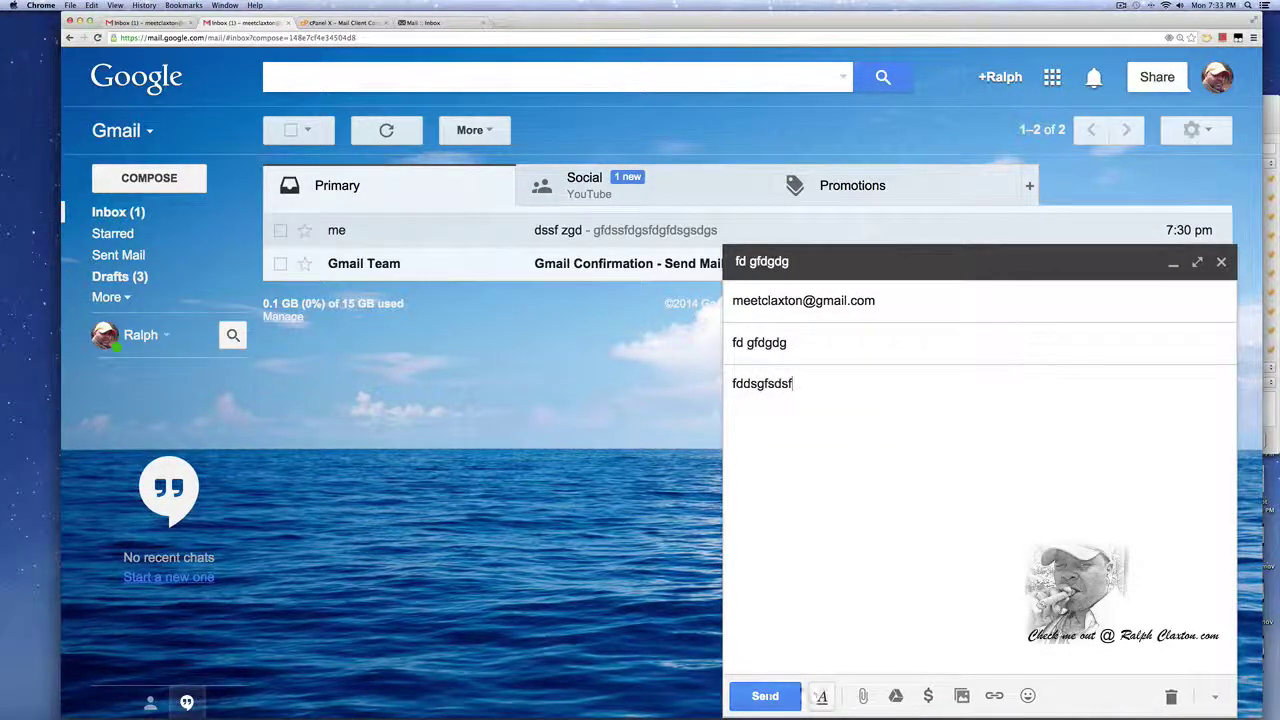
{"action": "left_click", "coordinate": [765, 696]}
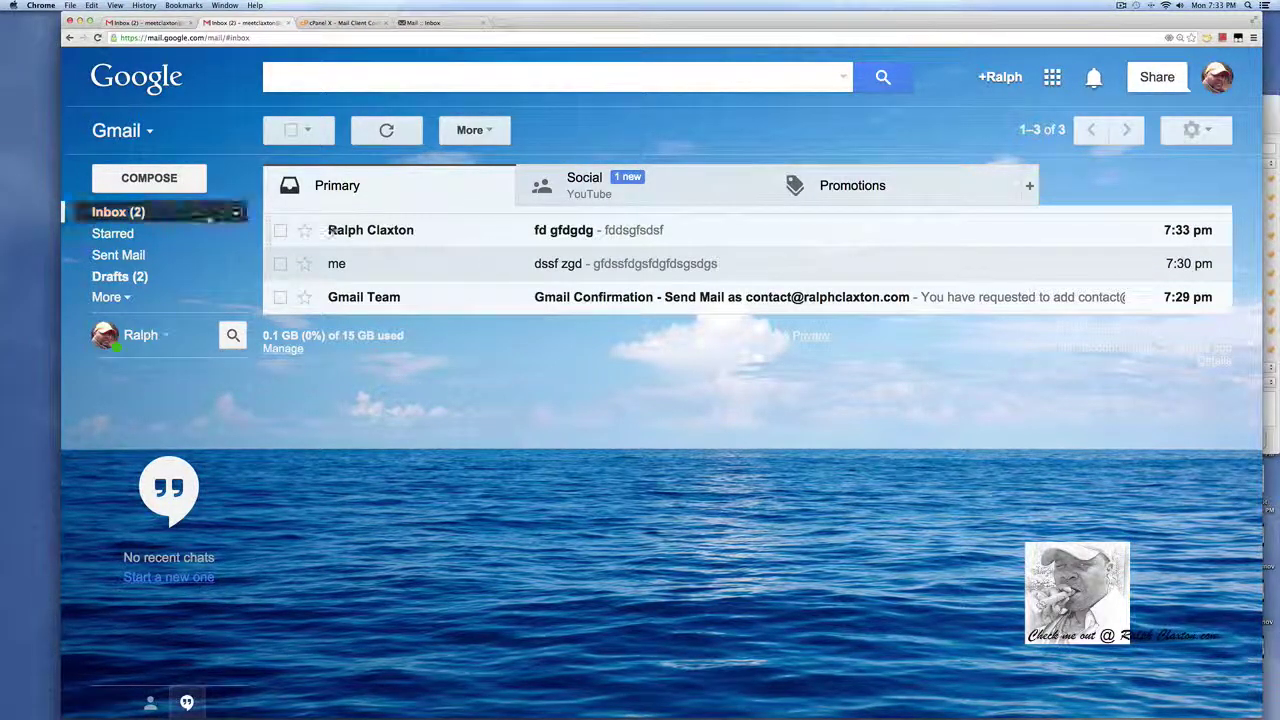
Minimize a new draft and open Gmail Settings at the Accounts and Import tab.
{"action": "left_click", "coordinate": [149, 178]}
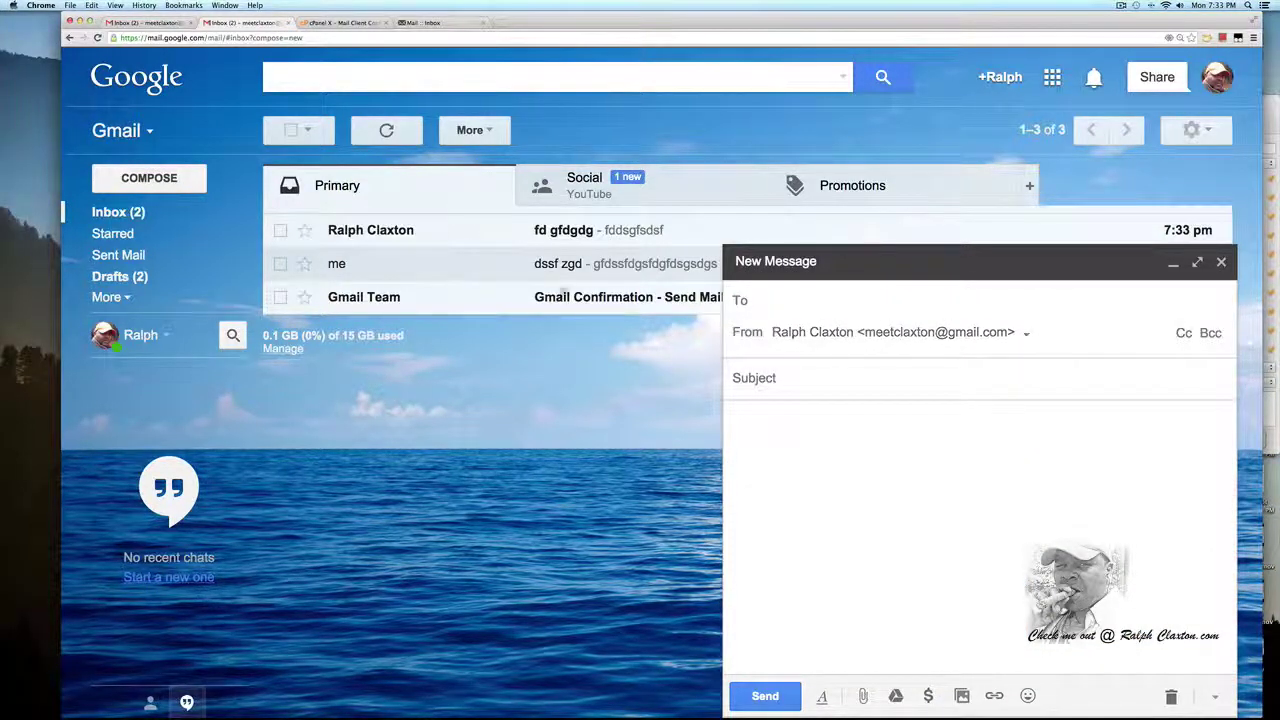
{"action": "left_click", "coordinate": [1173, 262]}
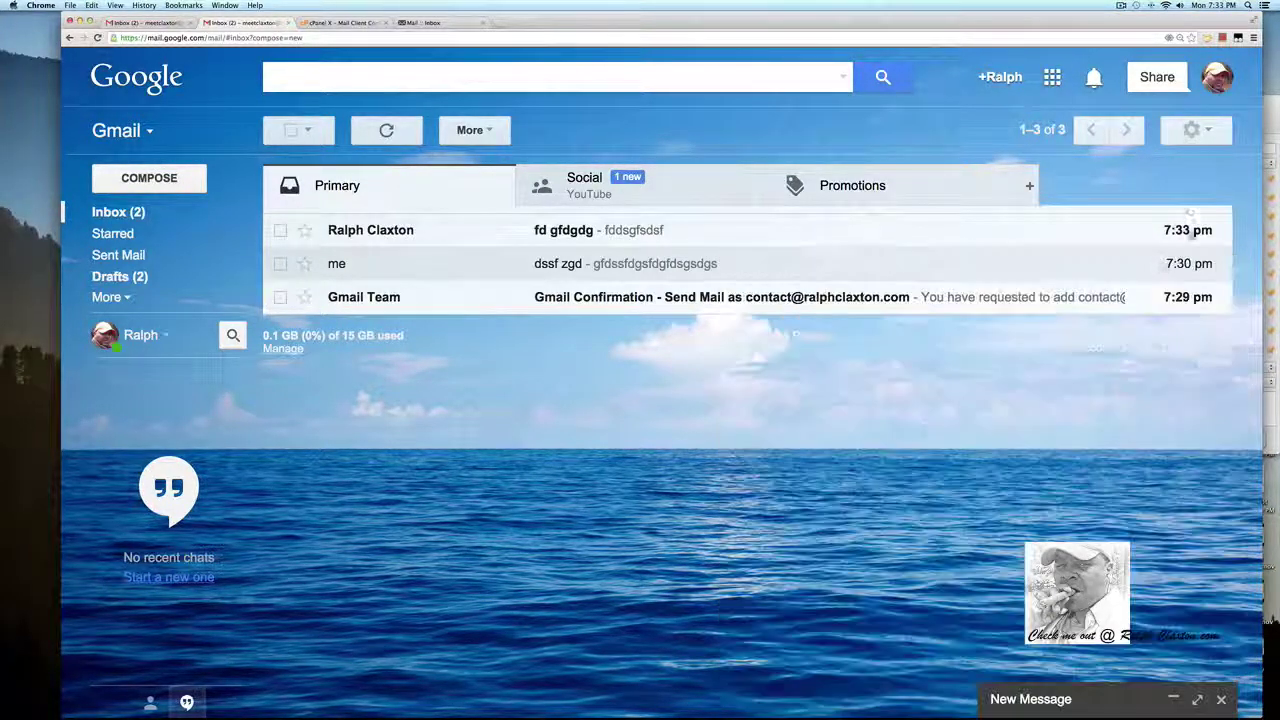
{"action": "left_click", "coordinate": [1192, 130]}
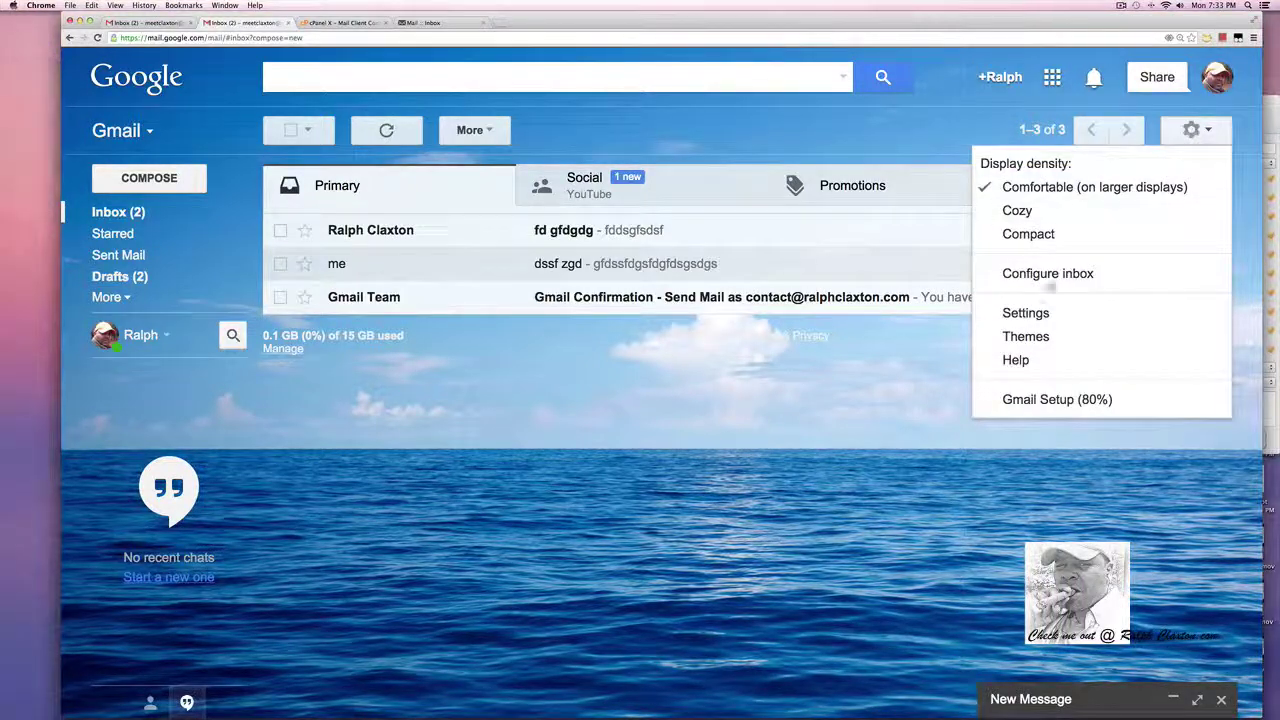
{"action": "left_click", "coordinate": [1022, 318]}
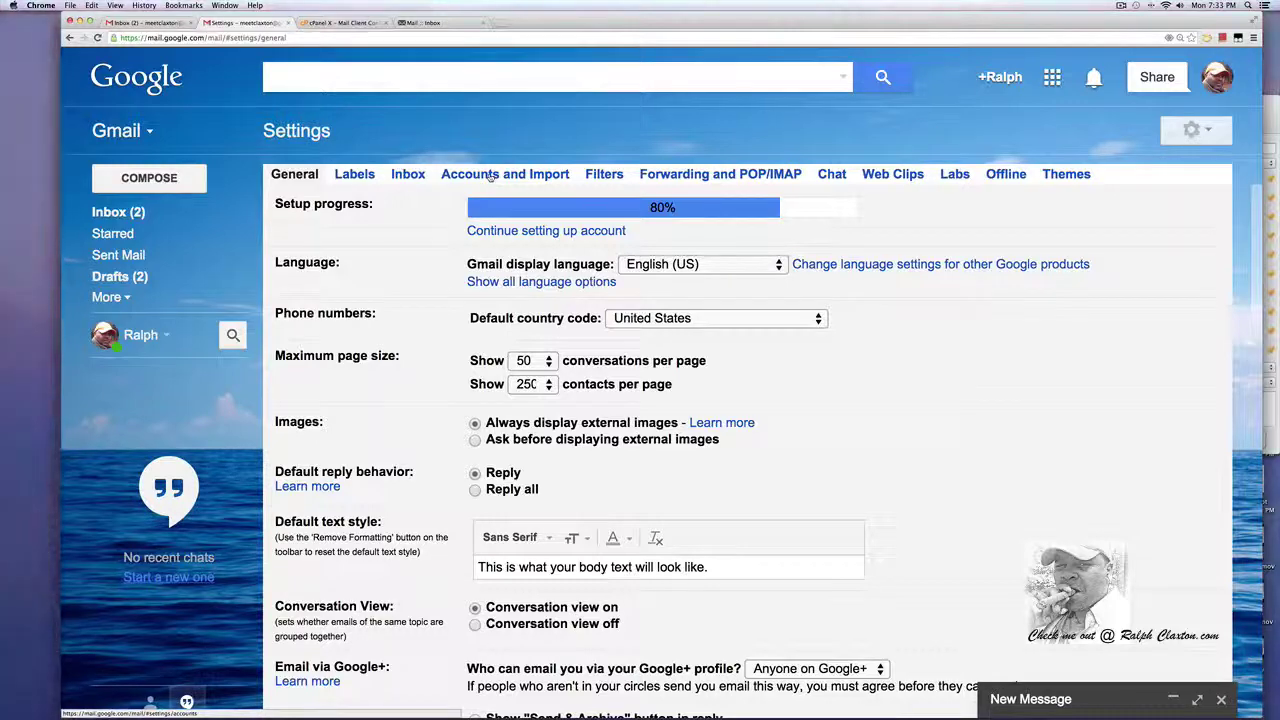
{"action": "left_click", "coordinate": [490, 176]}
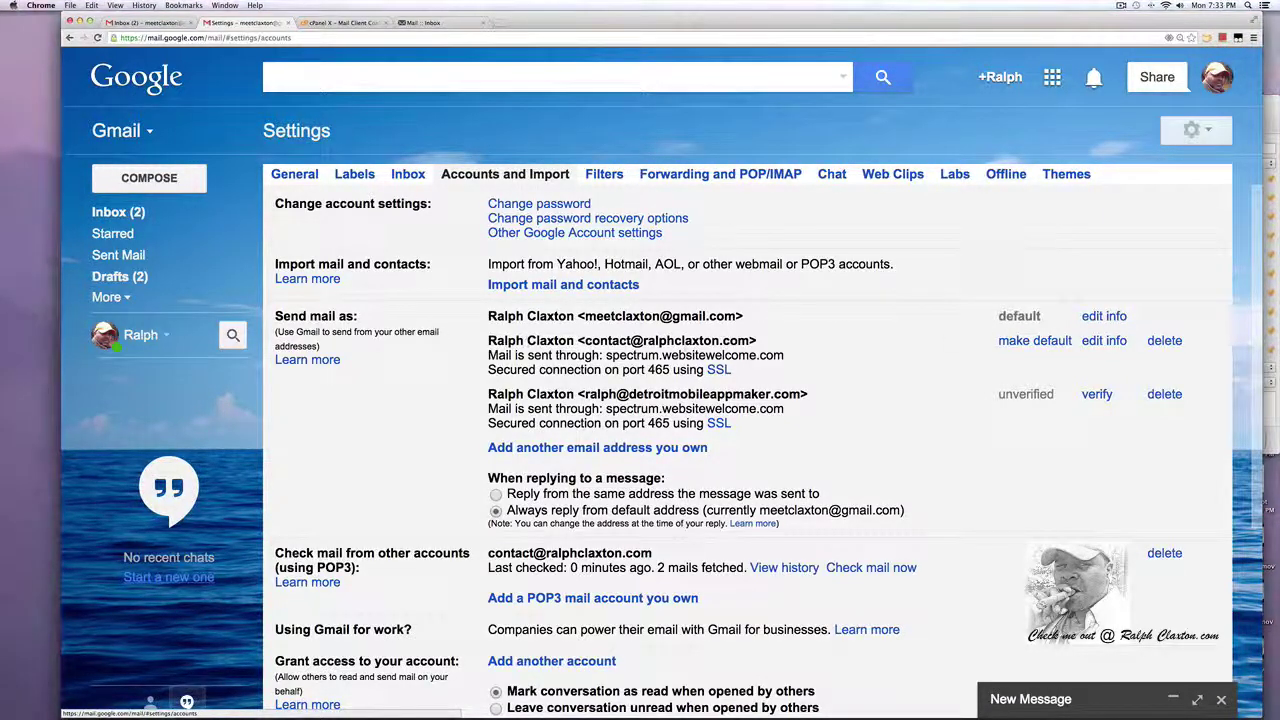
Make the domain contact address the default send-as address and open a new message to check the sender.
{"action": "left_click", "coordinate": [1035, 341]}
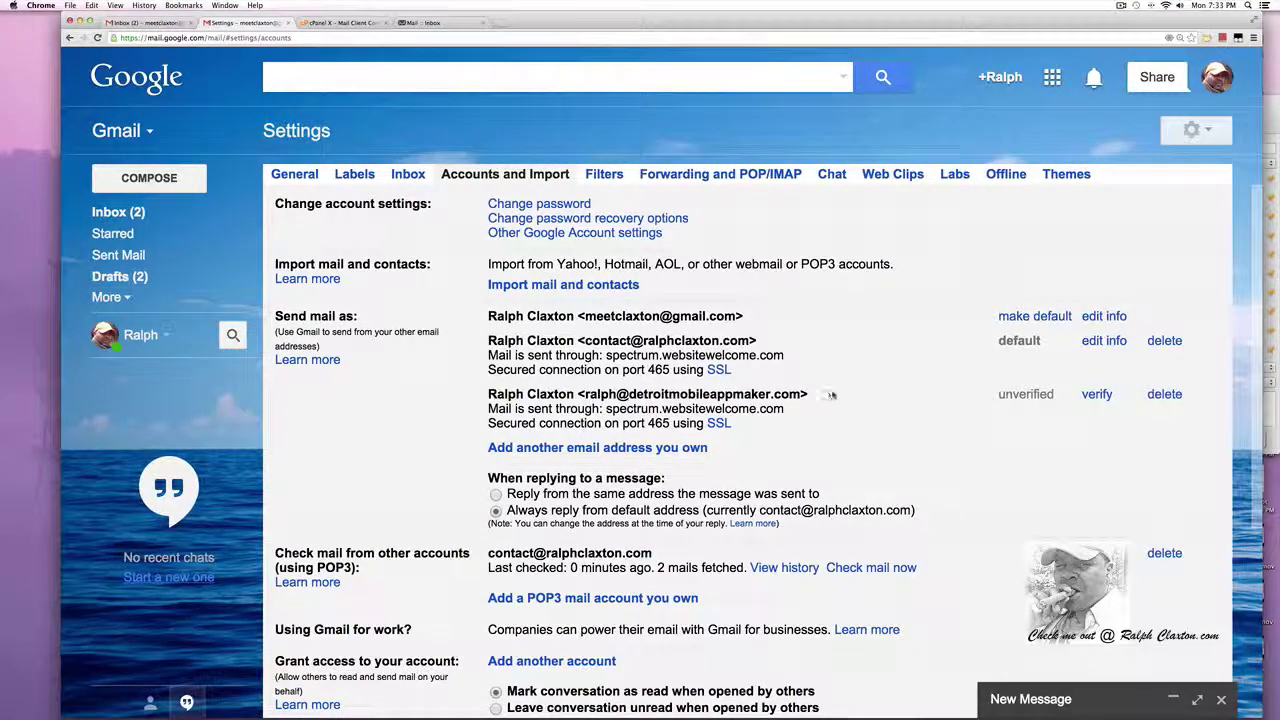
{"action": "left_click", "coordinate": [137, 182]}
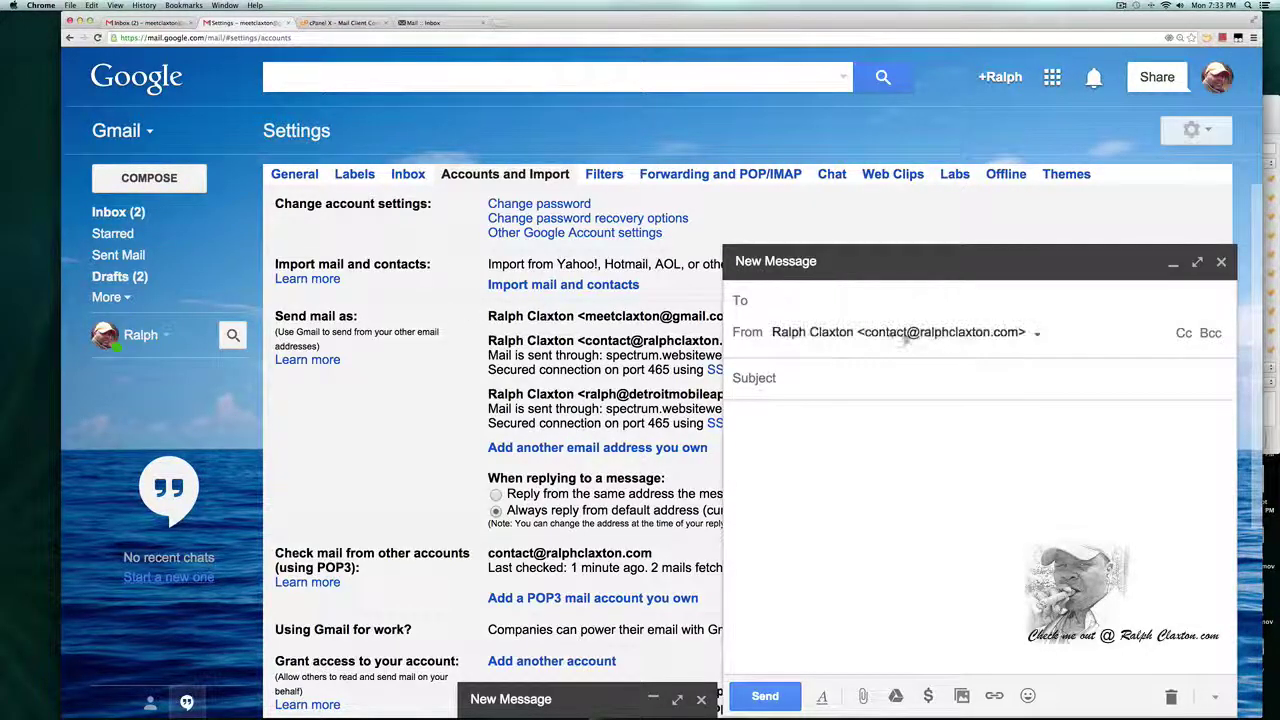